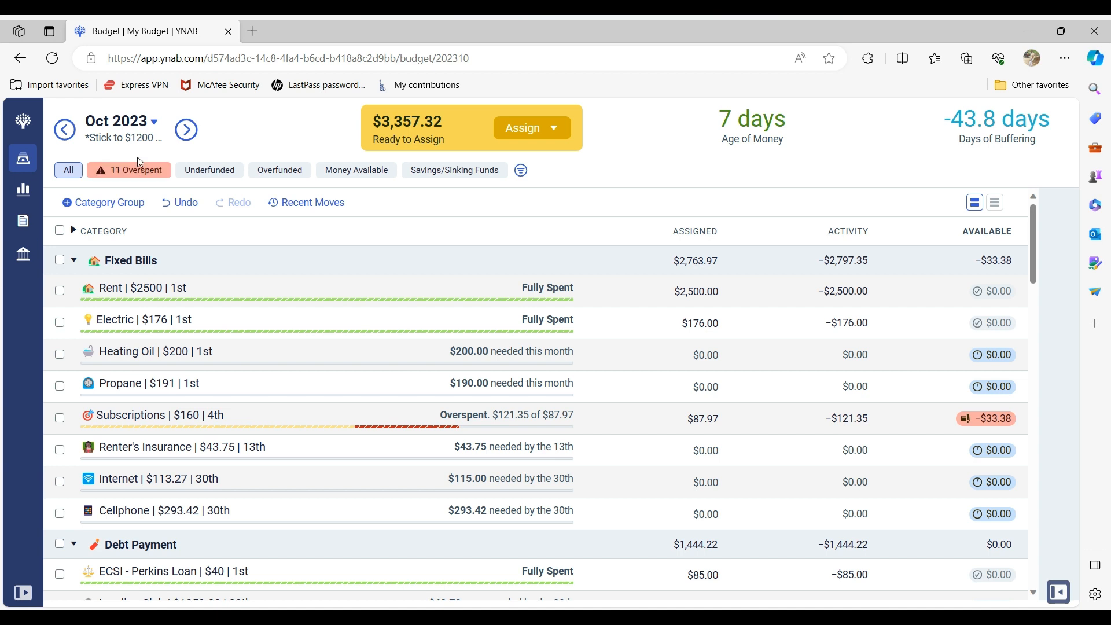
Step: Check the November 2023 budget, and return to October 2023 with all category groups collapsed
click(187, 129)
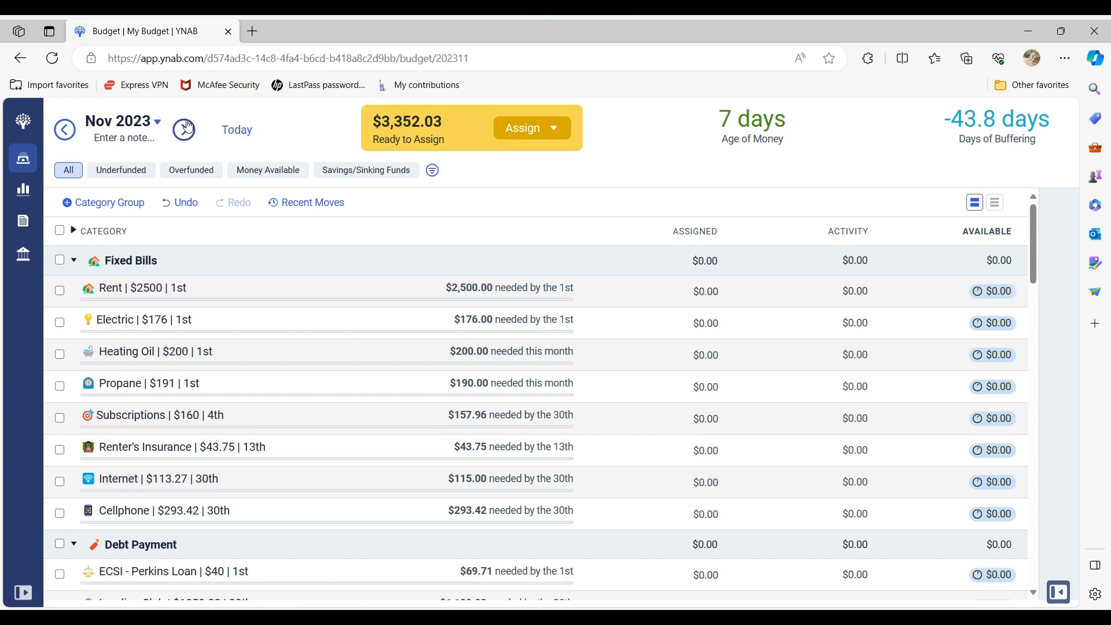
click(65, 130)
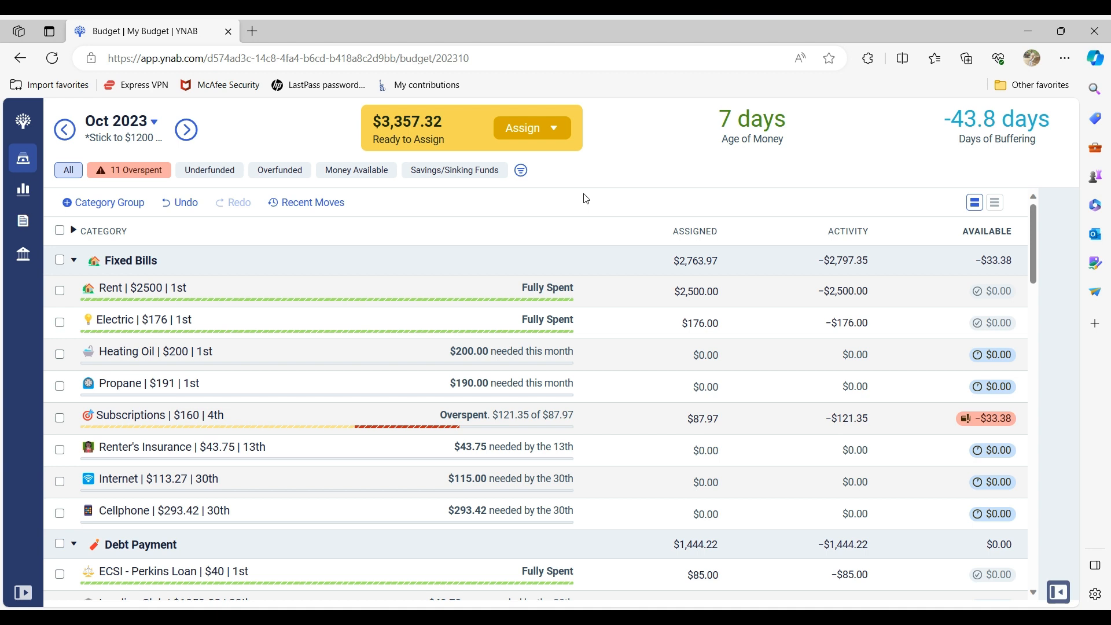
click(75, 233)
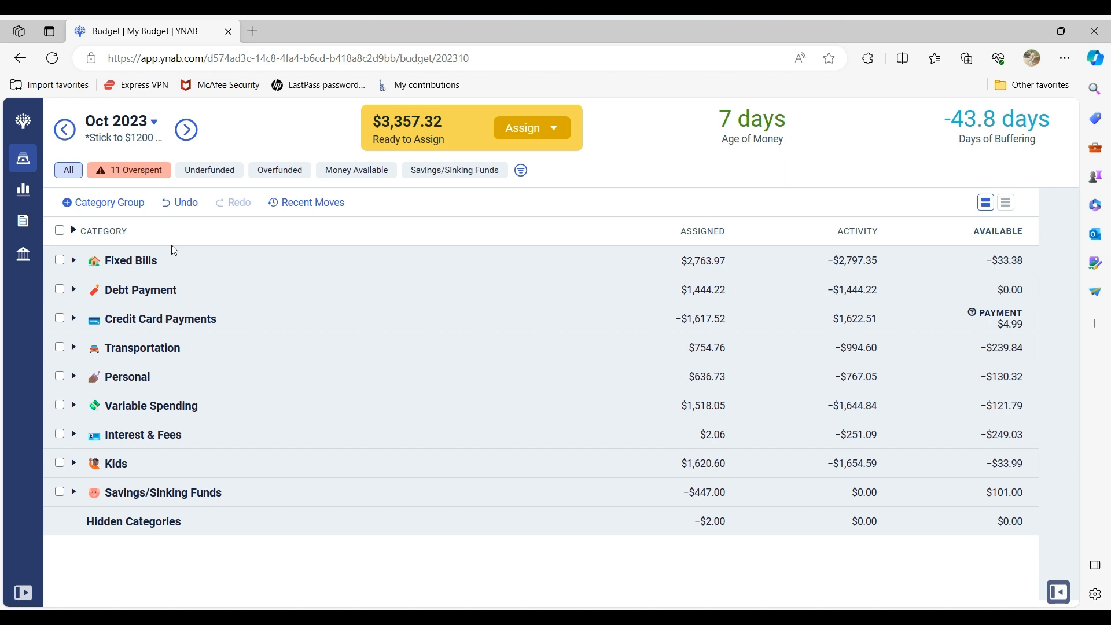
Step: Review the categories in the Fixed Bills and Debt Payment groups, collapsing each group after viewing it
click(74, 261)
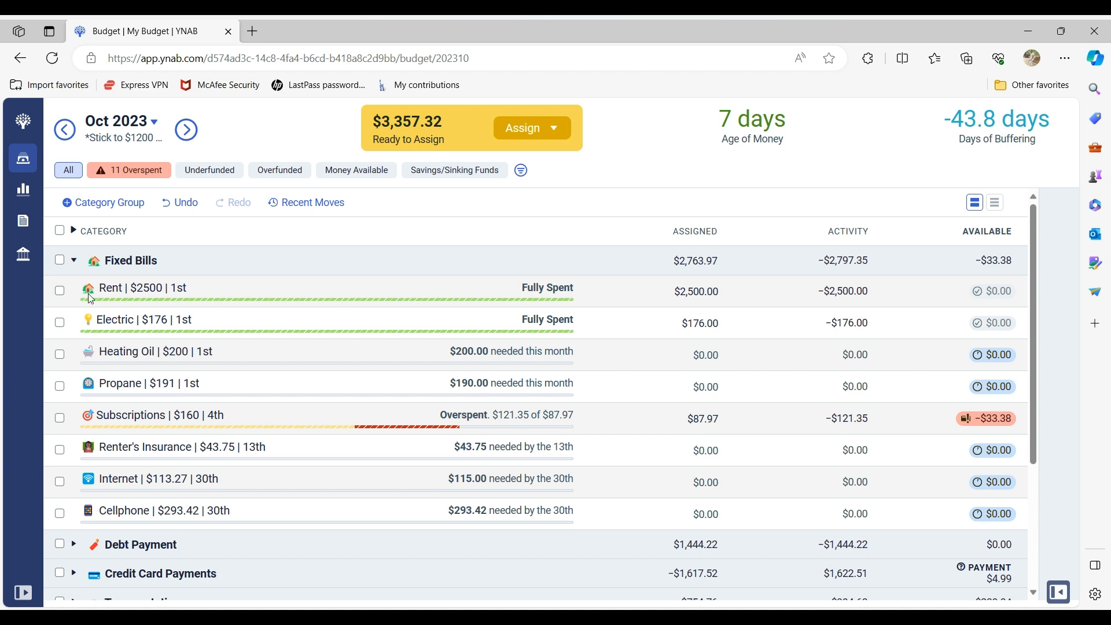
click(74, 261)
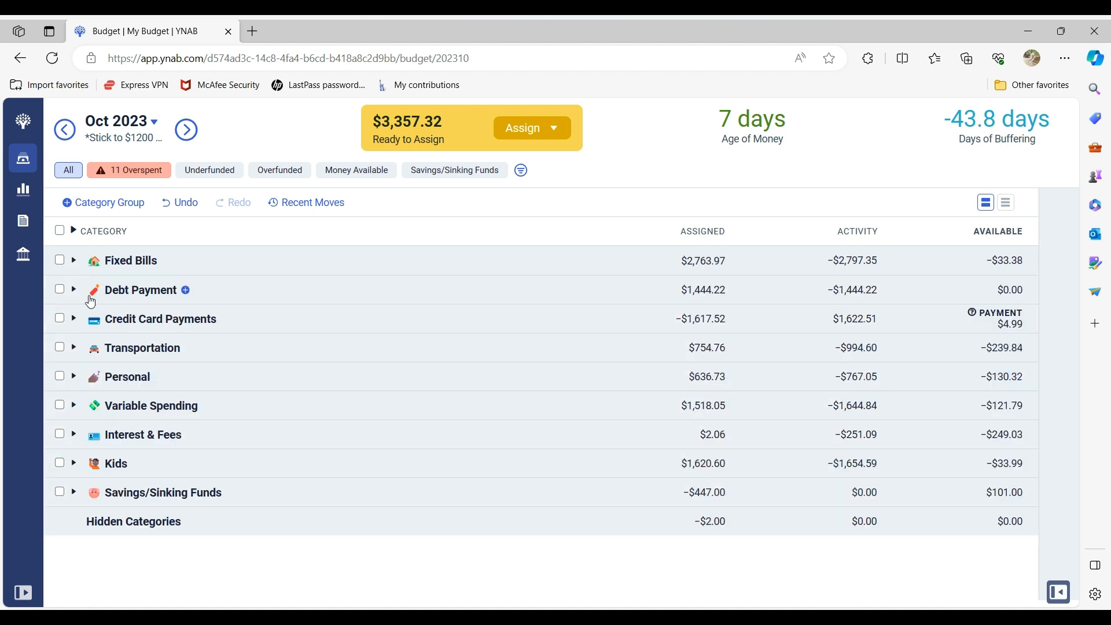
click(74, 290)
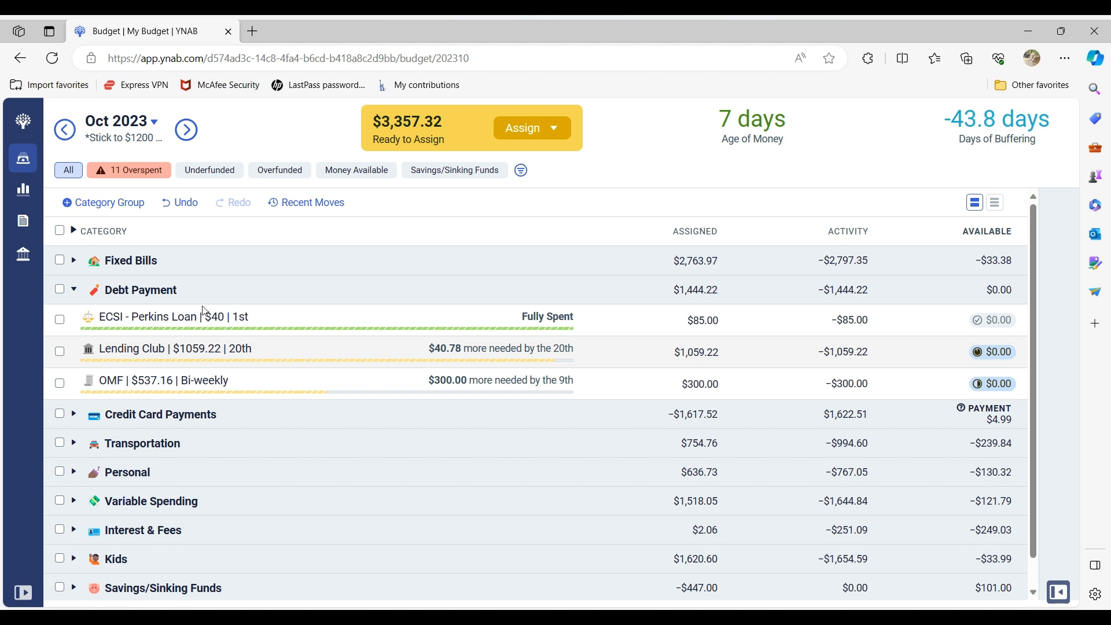
click(74, 290)
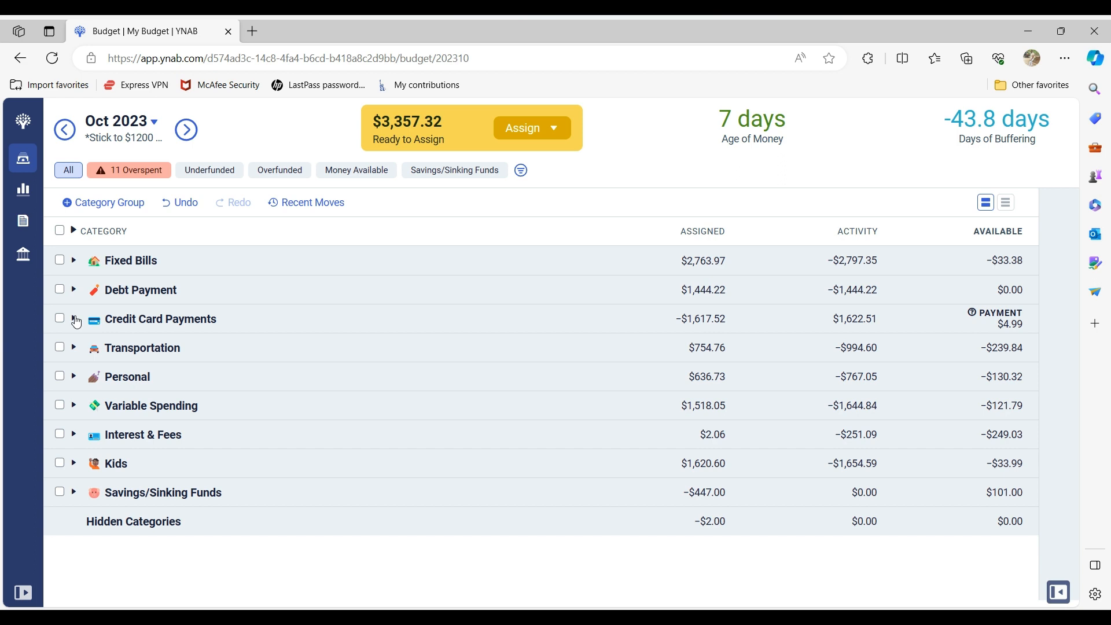
Step: Expand the Credit Card Payments group, review its cards from Marcus to Klarna, and collapse it again
click(75, 319)
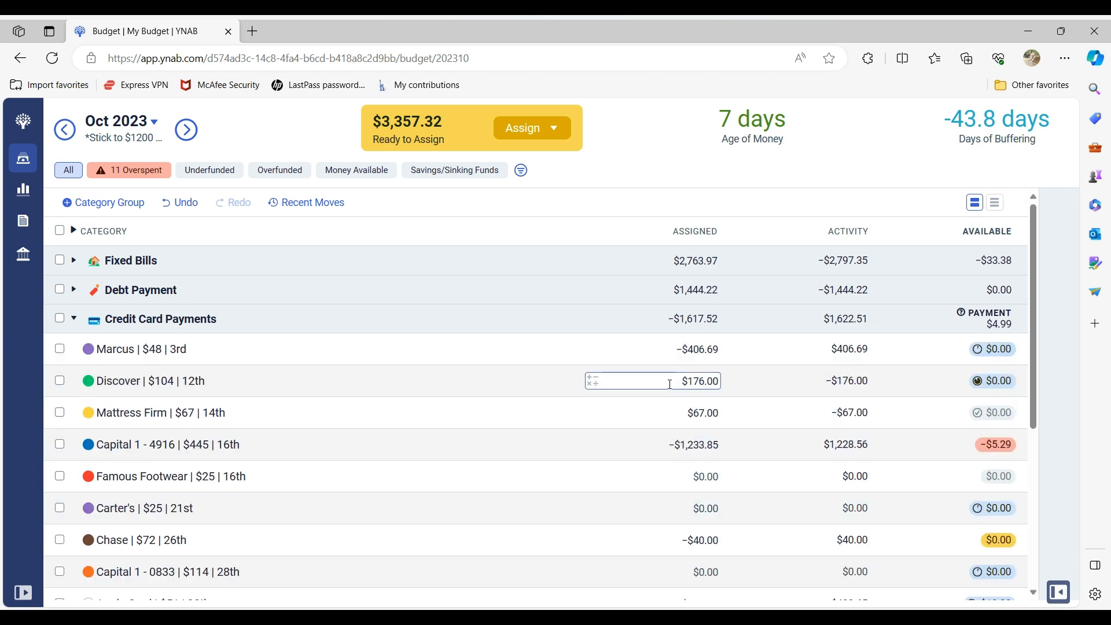
click(1033, 593)
click(1033, 593)
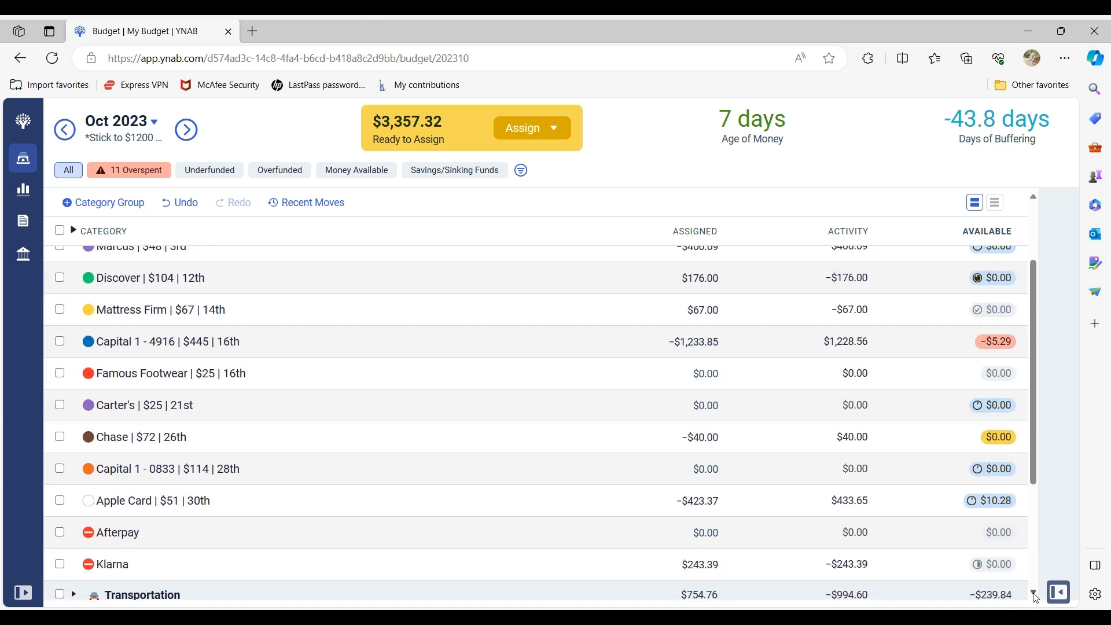
click(1033, 592)
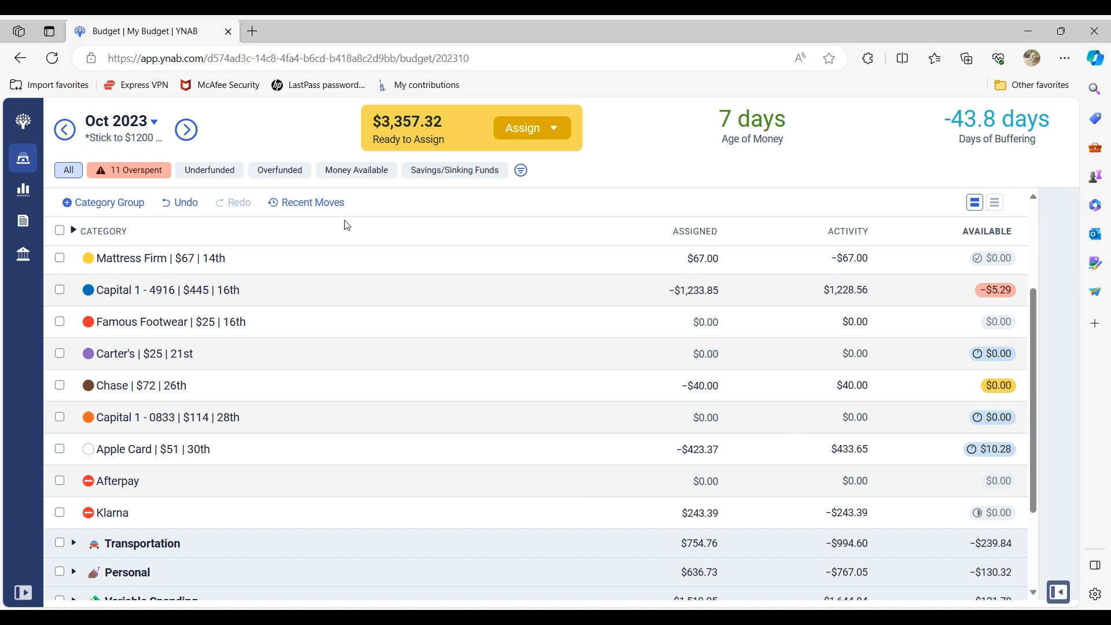
click(1033, 197)
click(1033, 197)
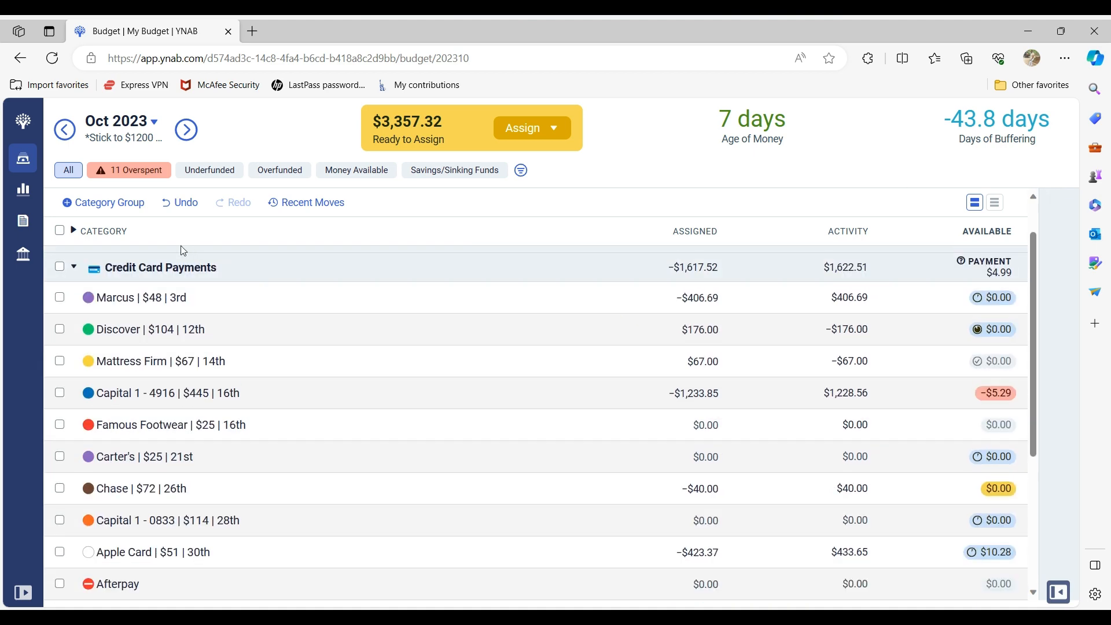
click(78, 266)
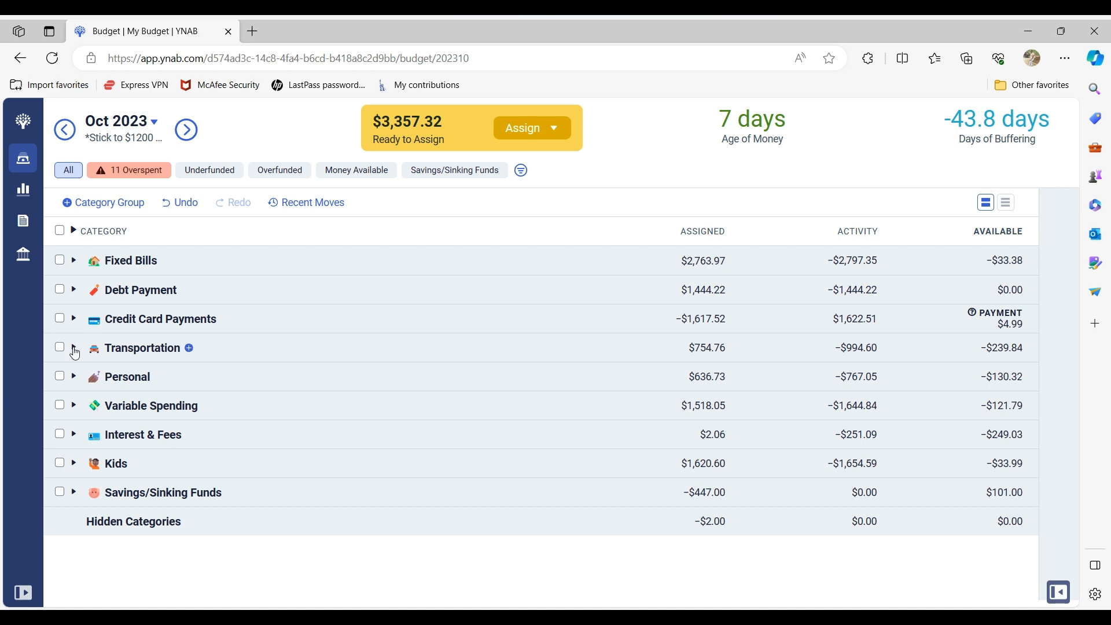
Step: Review the categories in the Transportation and Personal groups, collapsing each group after viewing it
click(74, 348)
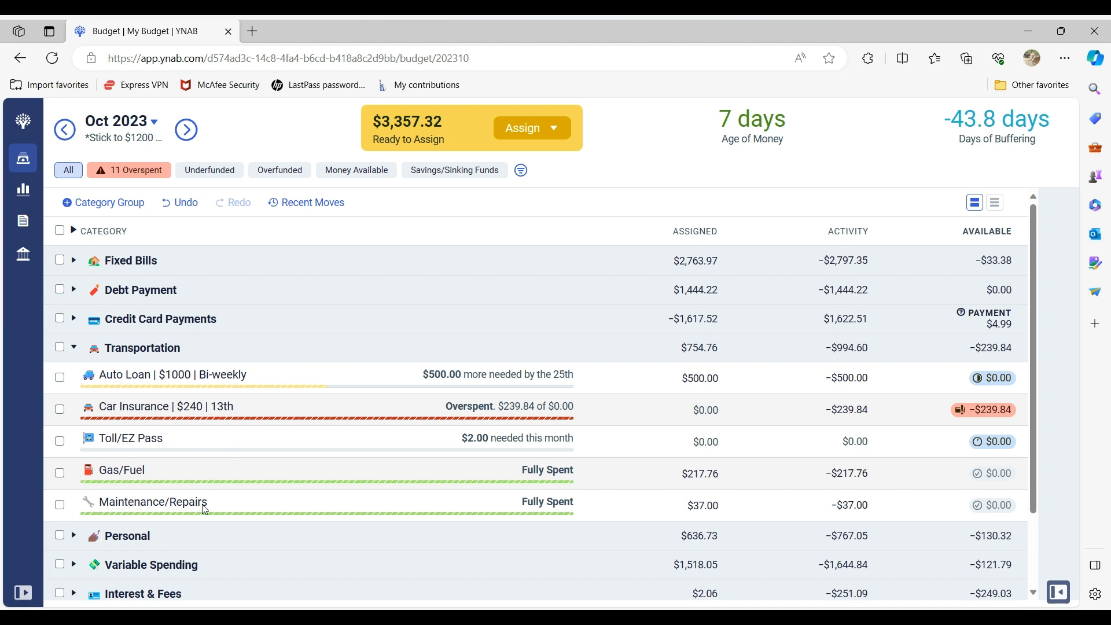
click(74, 348)
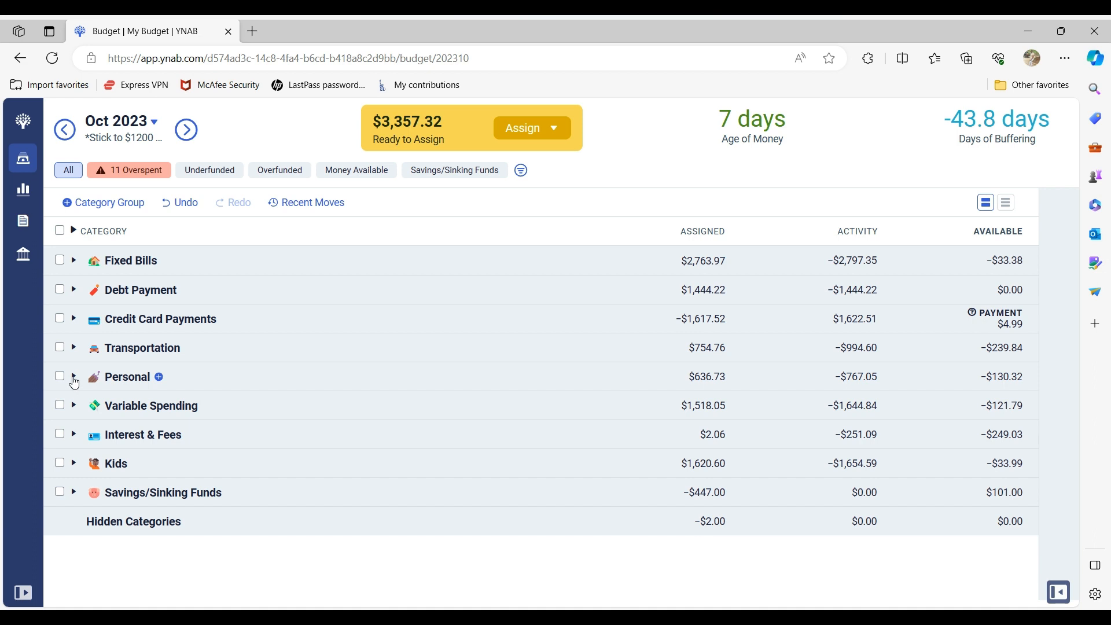
click(74, 377)
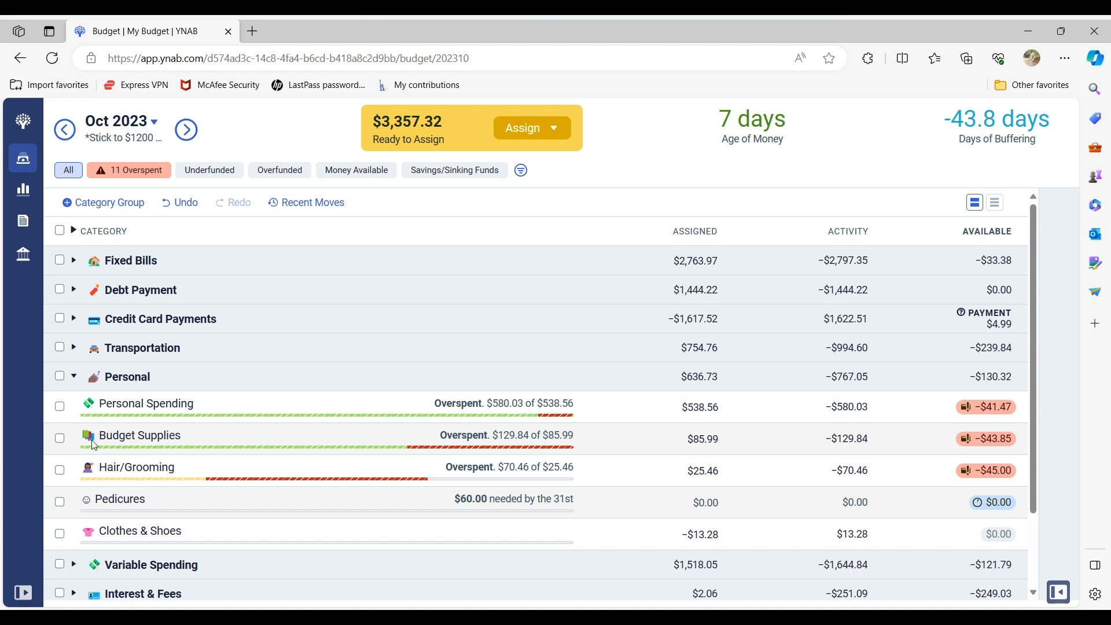
click(74, 378)
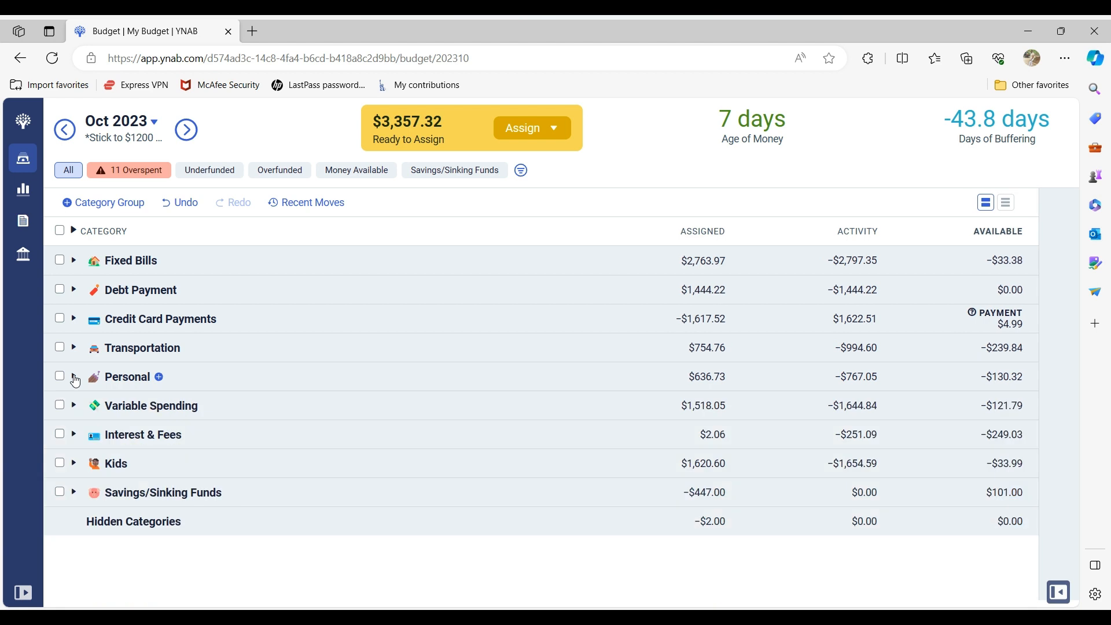
Step: Review the categories in the Variable Spending and Interest & Fees groups, leaving both groups collapsed
click(73, 408)
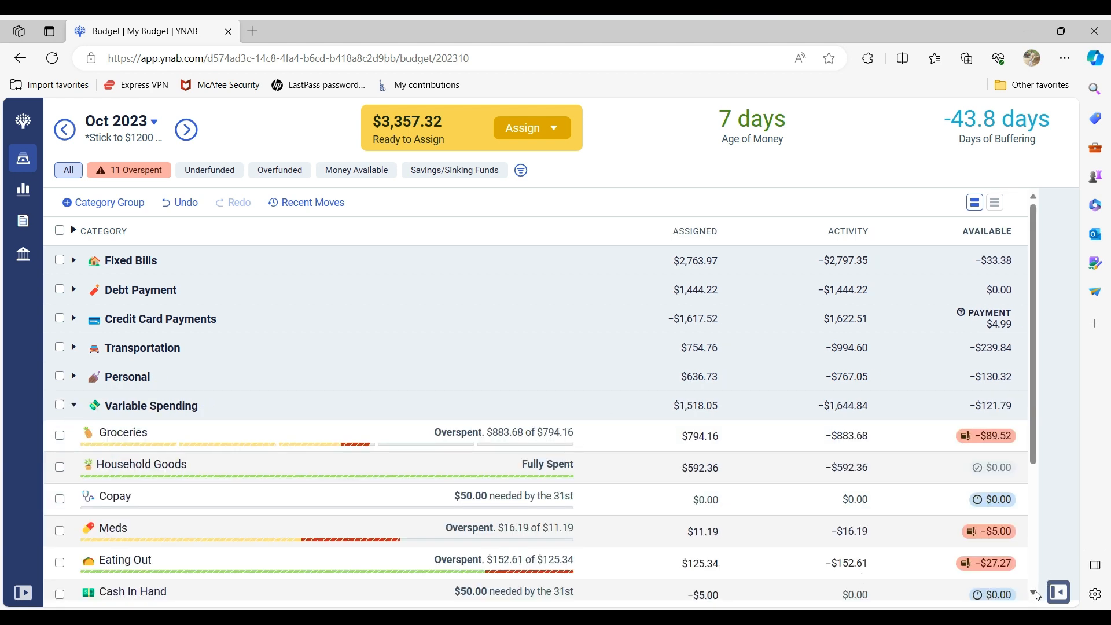
scroll(1035, 596, down, 2)
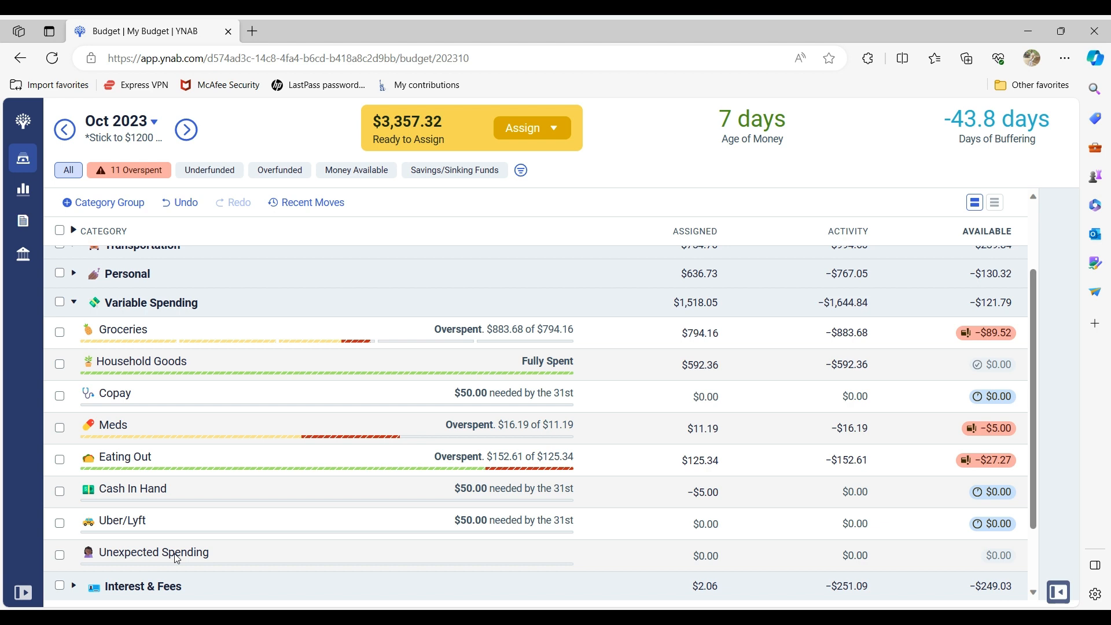
click(73, 302)
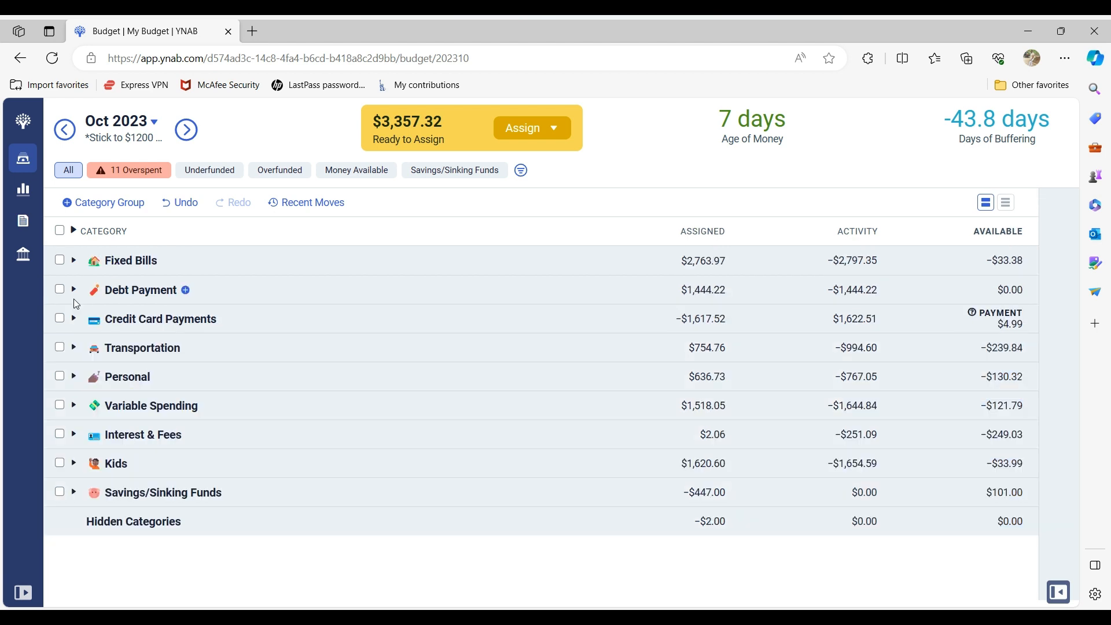
click(74, 434)
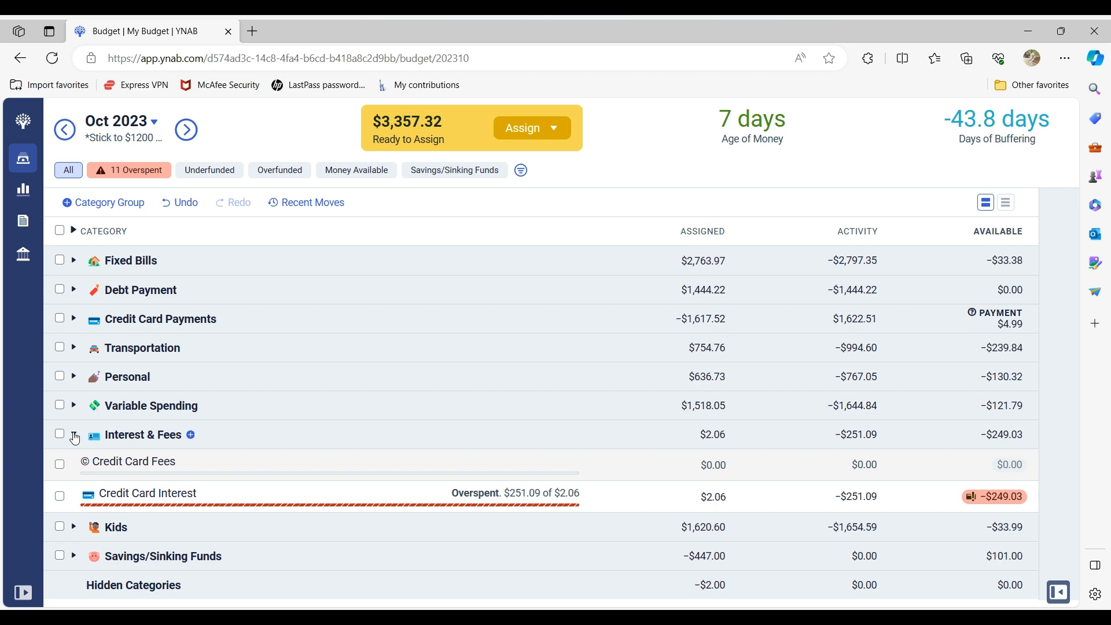
click(74, 436)
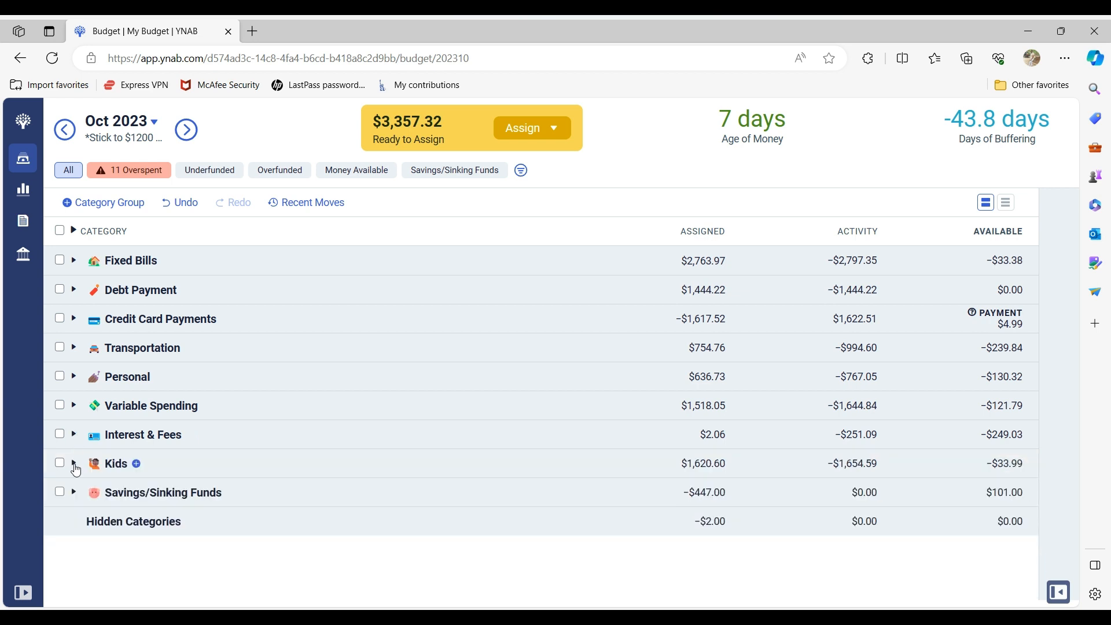
Step: Review every category in the Kids and Savings/Sinking Funds groups, leaving both groups collapsed
click(74, 464)
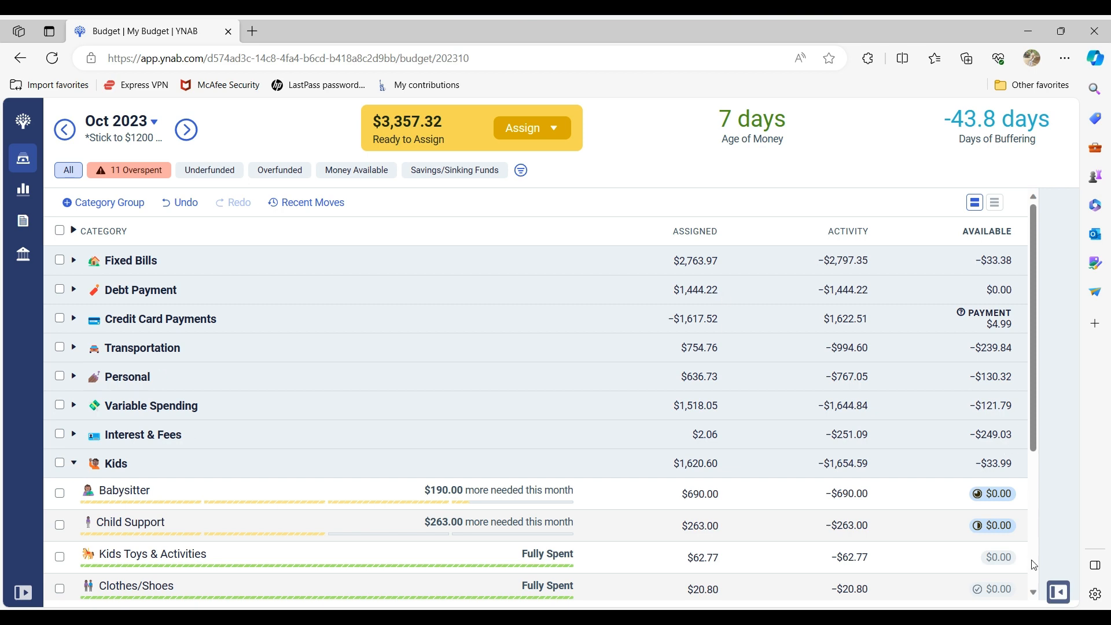
click(1034, 593)
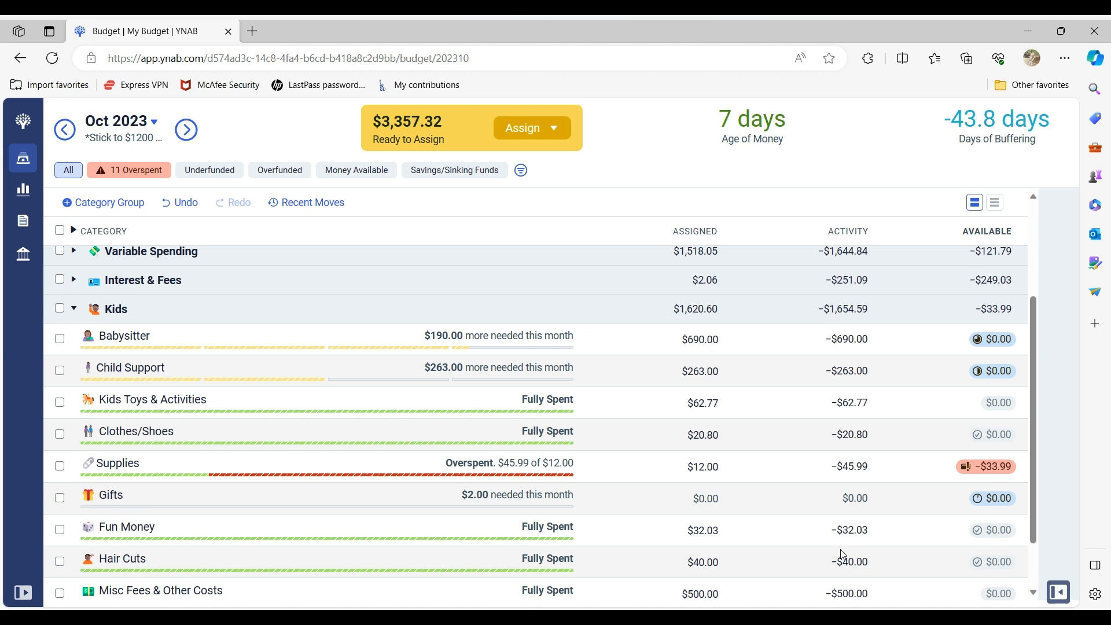
click(1033, 593)
click(1033, 593)
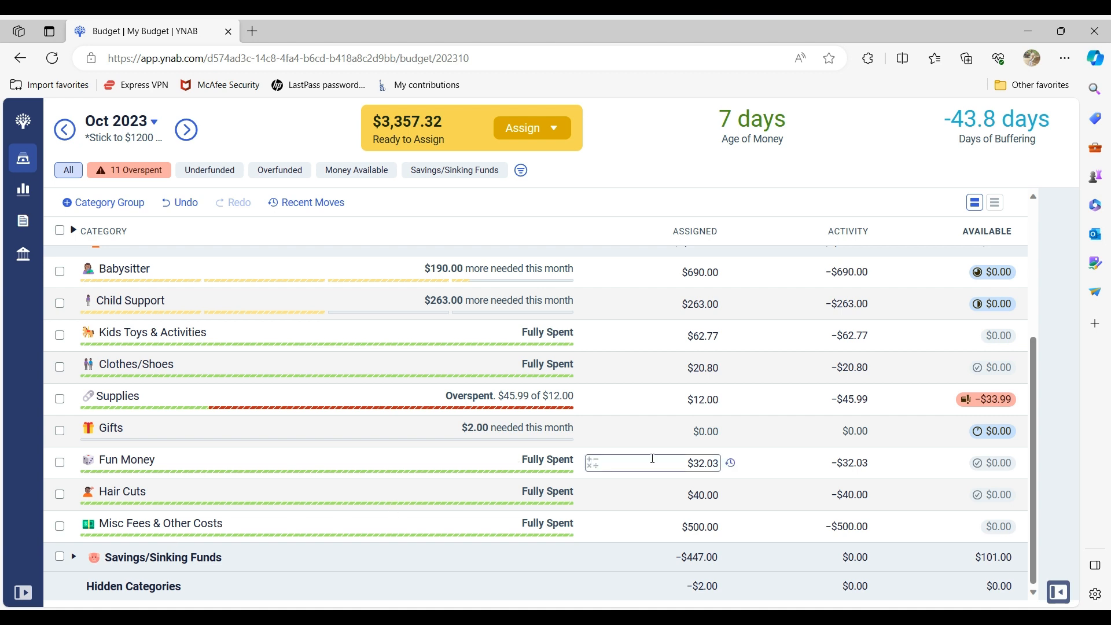
drag(1029, 367, 1029, 329)
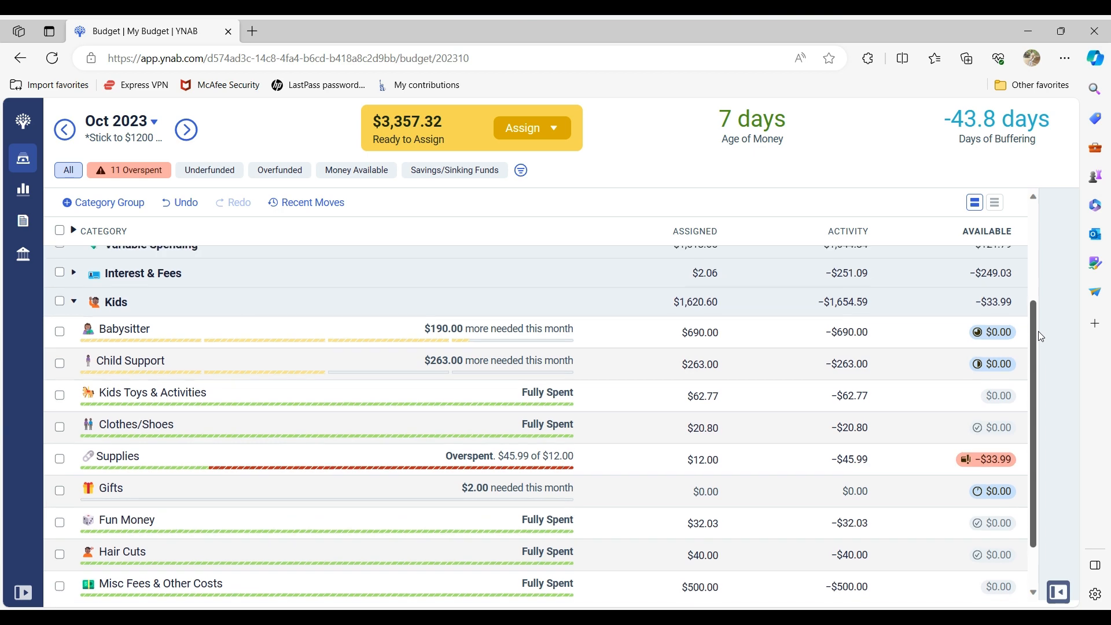
click(76, 302)
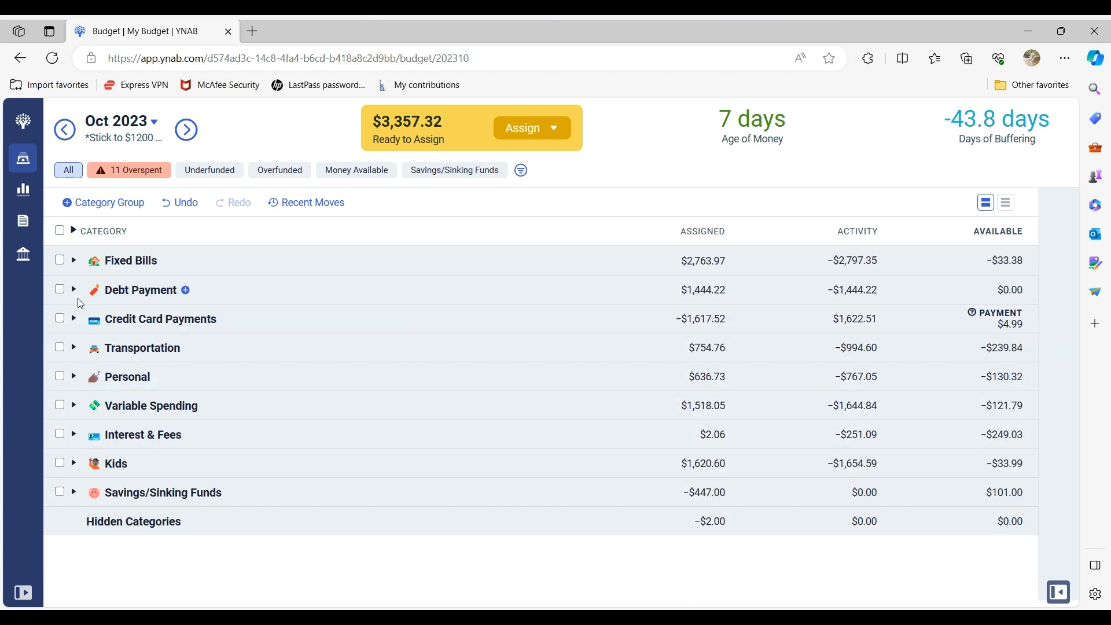
click(75, 492)
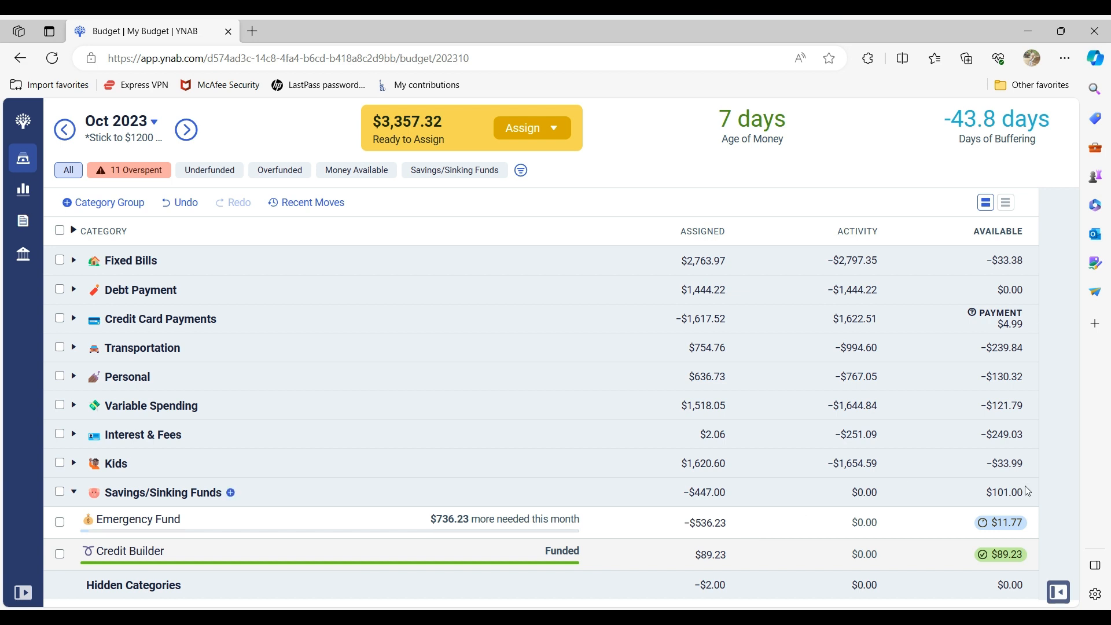
click(73, 492)
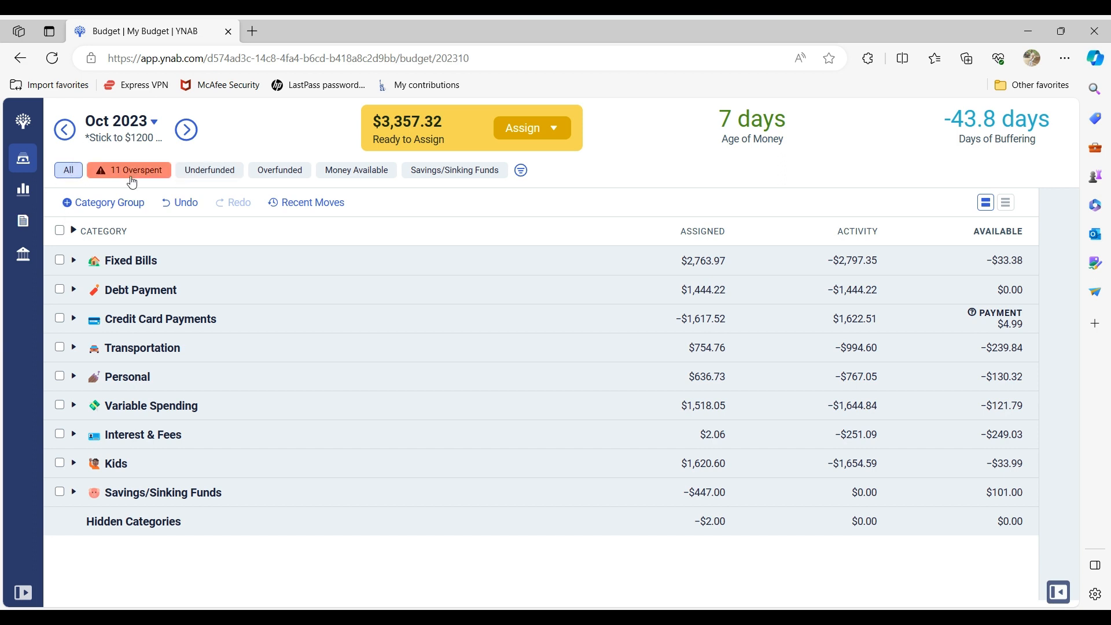
Step: Filter the October budget to Underfunded categories with all groups expanded, and check the underfunded total in the Auto-Assign summary
click(208, 172)
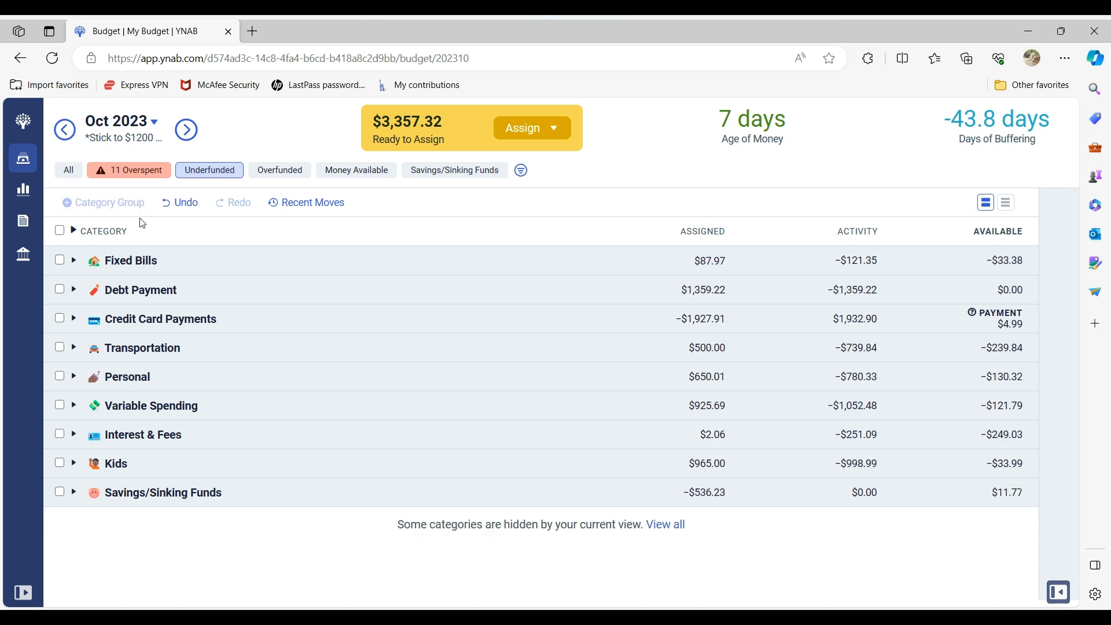
click(73, 231)
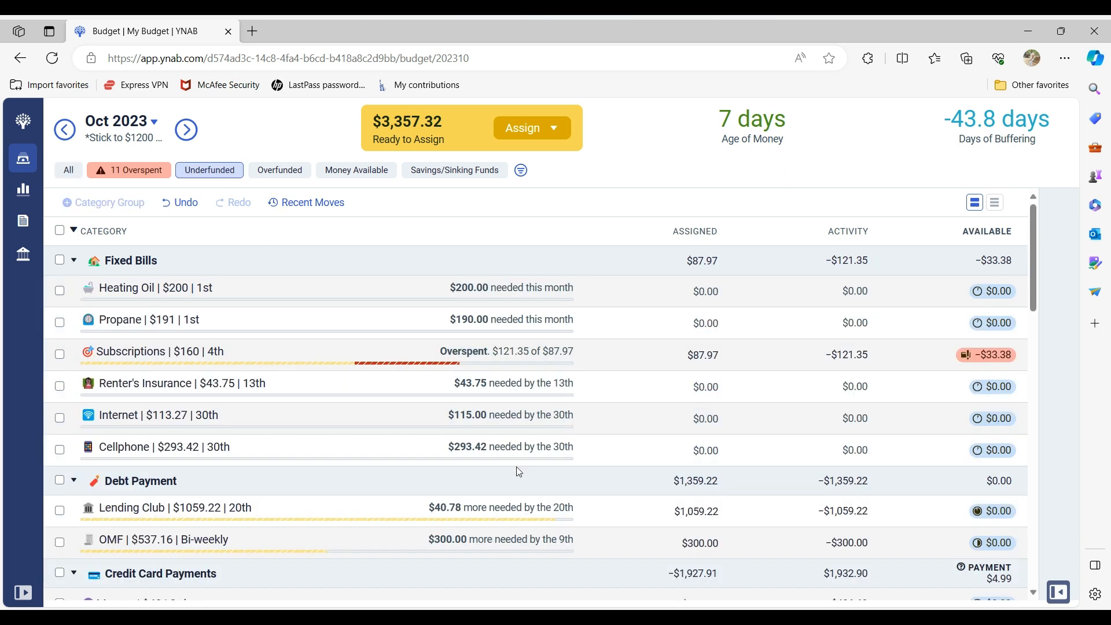
click(1056, 601)
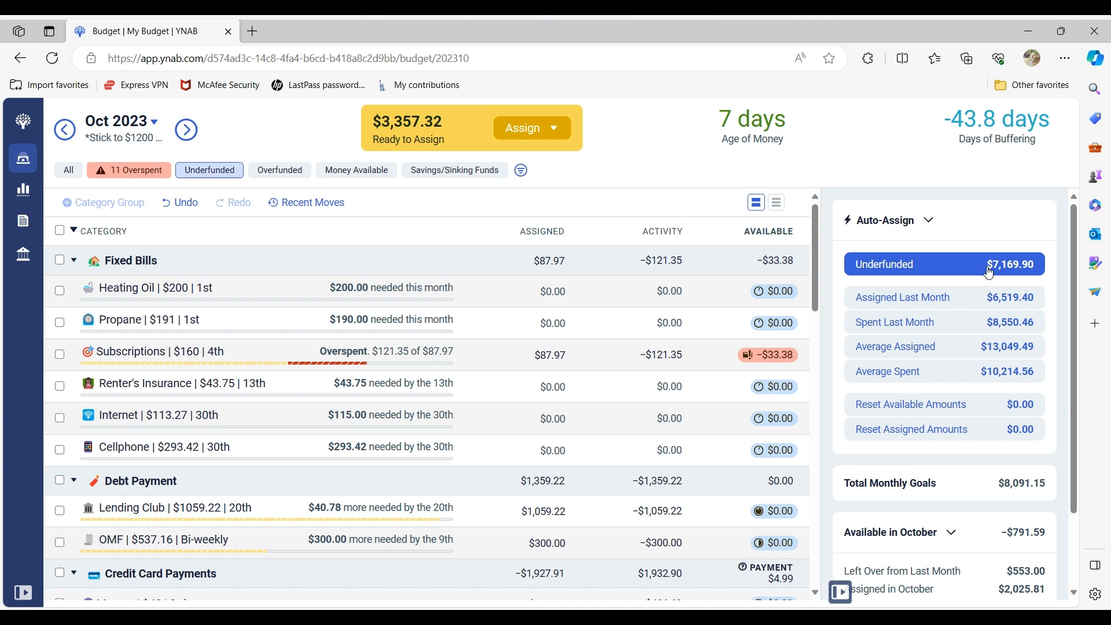
click(840, 591)
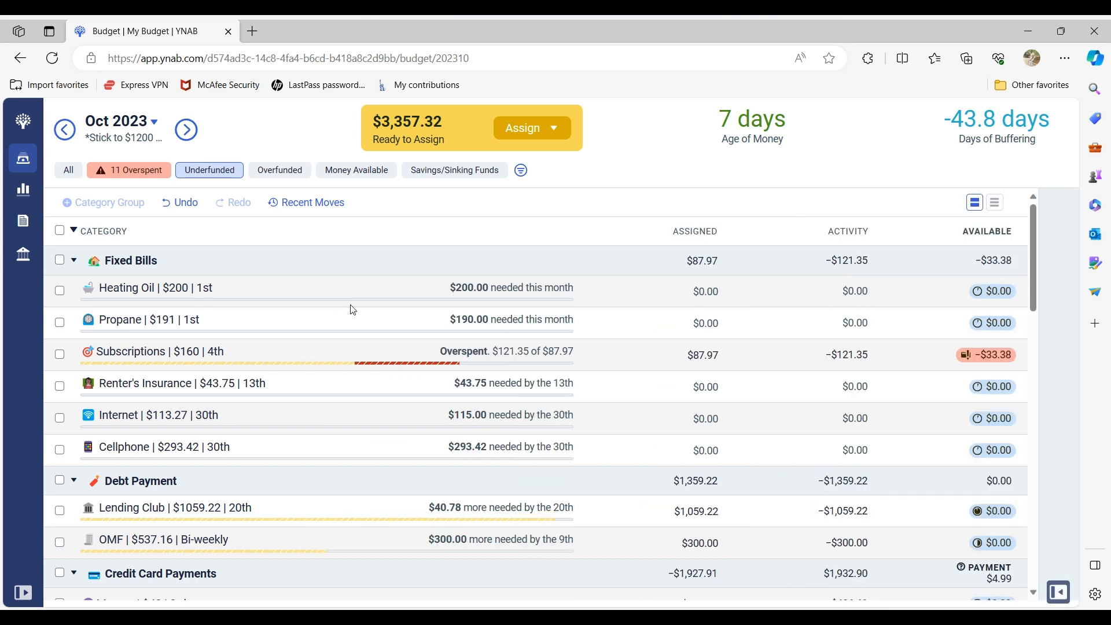
Step: Review the Overfunded and Money Available categories, and filter the budget to the Overspent categories
click(281, 174)
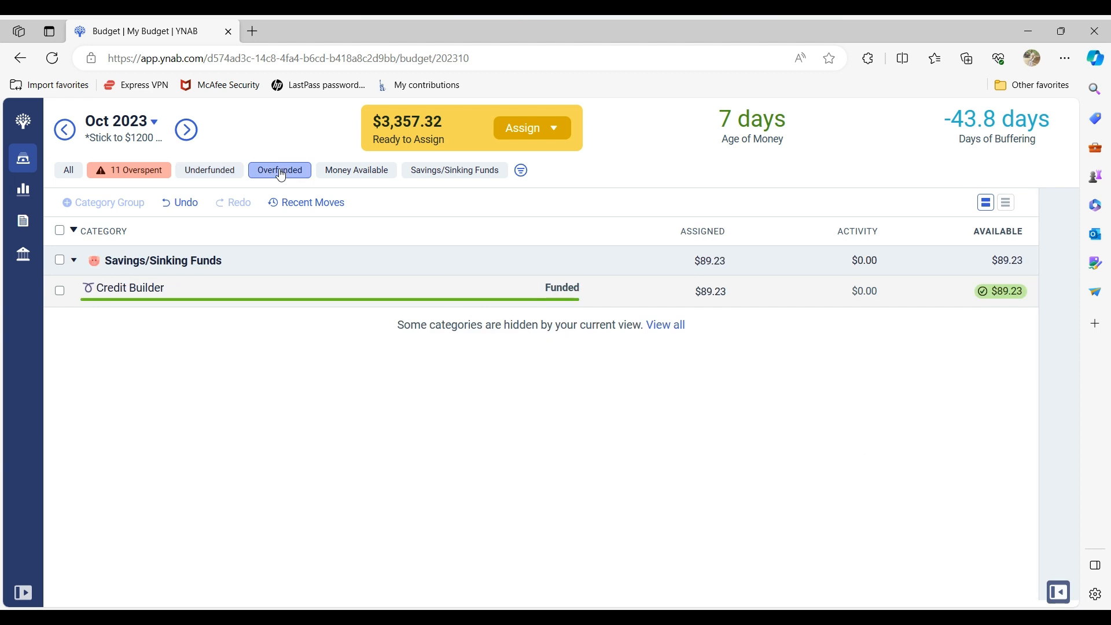
click(359, 170)
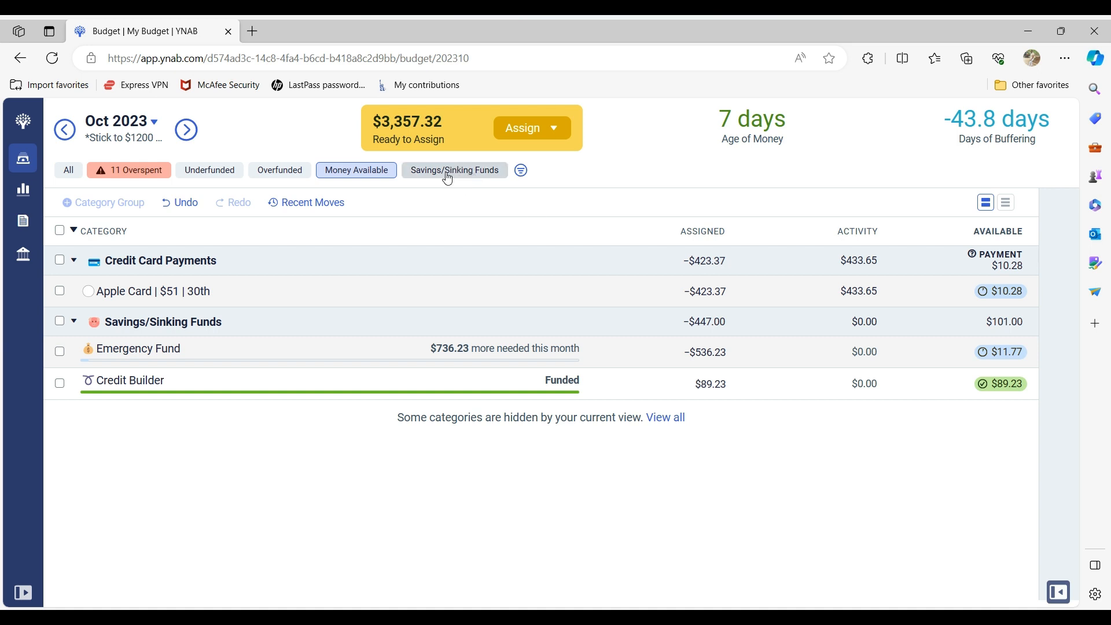
click(125, 171)
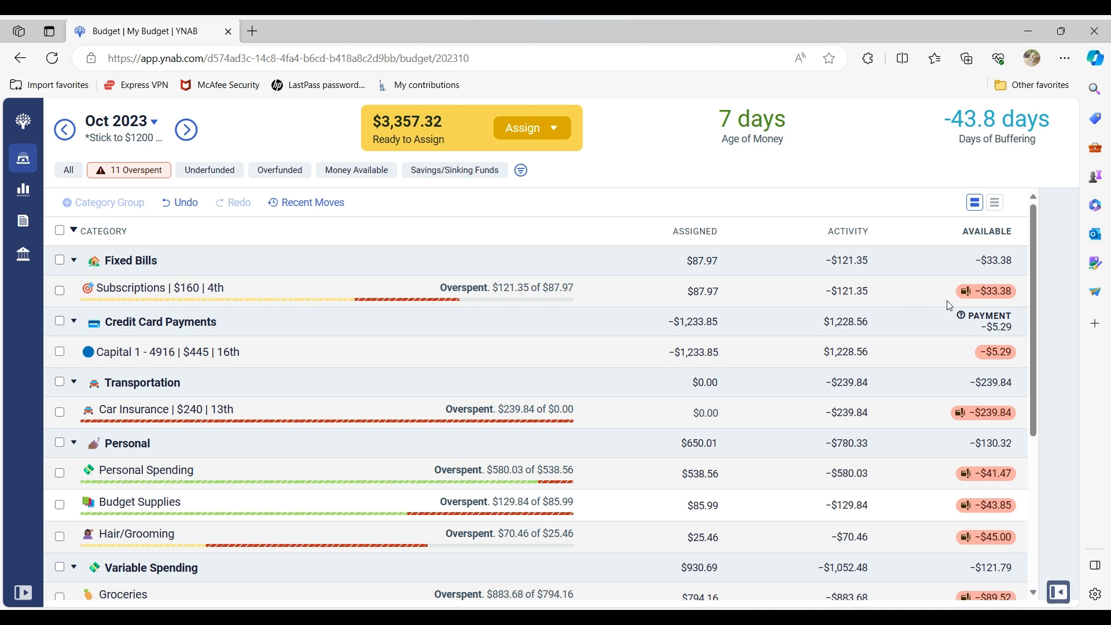
Step: Cover the overspending in the Subscriptions and Car Insurance categories with money from Inflow: Ready to Assign
click(1003, 301)
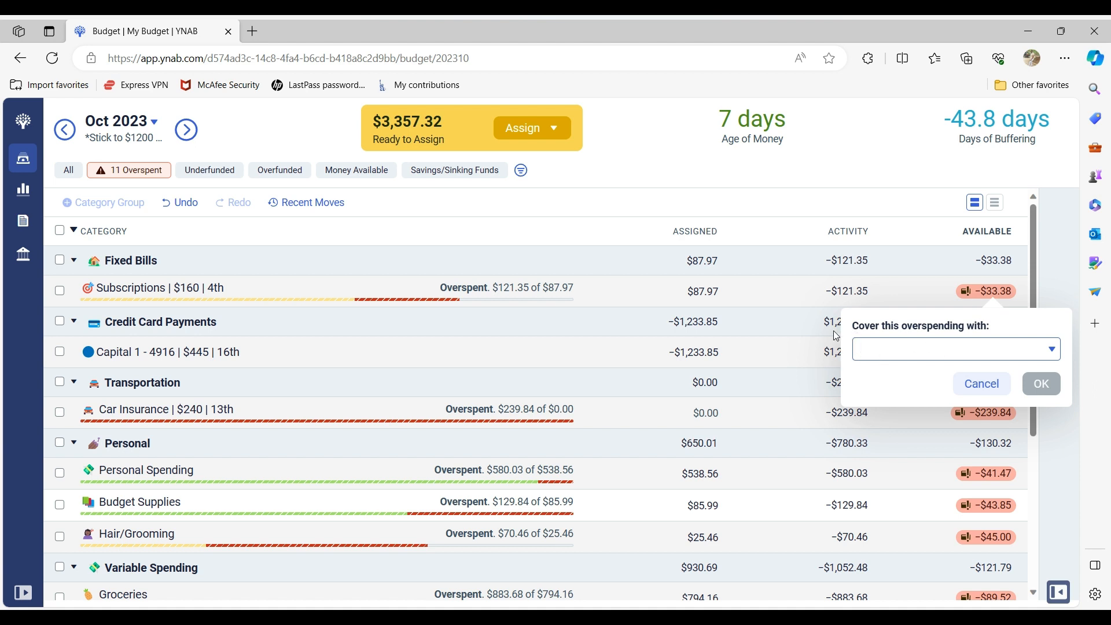
click(879, 351)
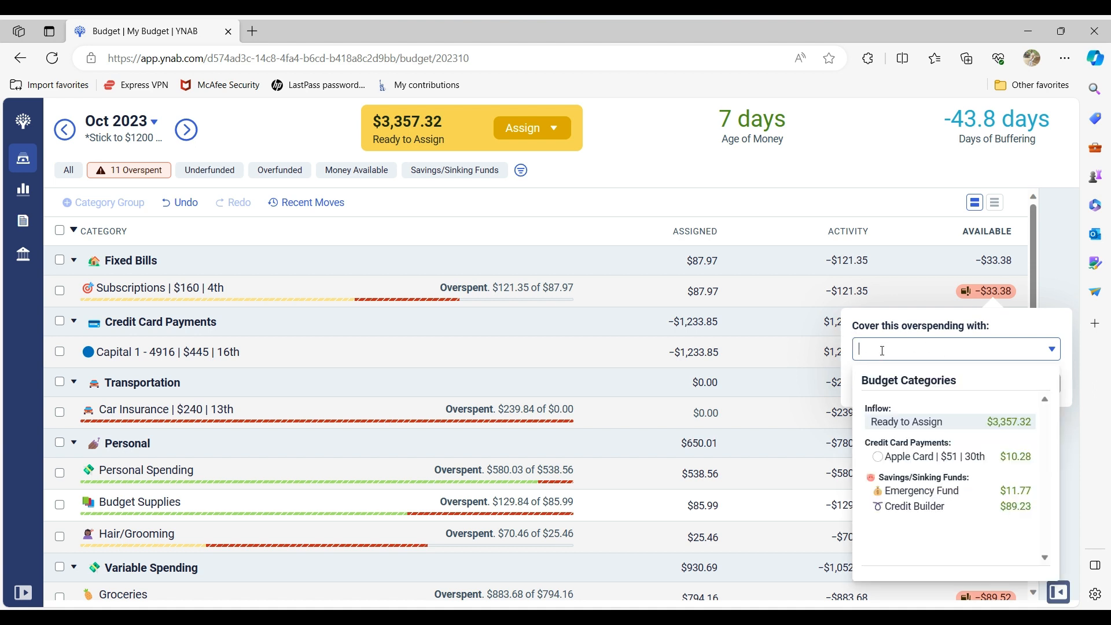
click(1000, 424)
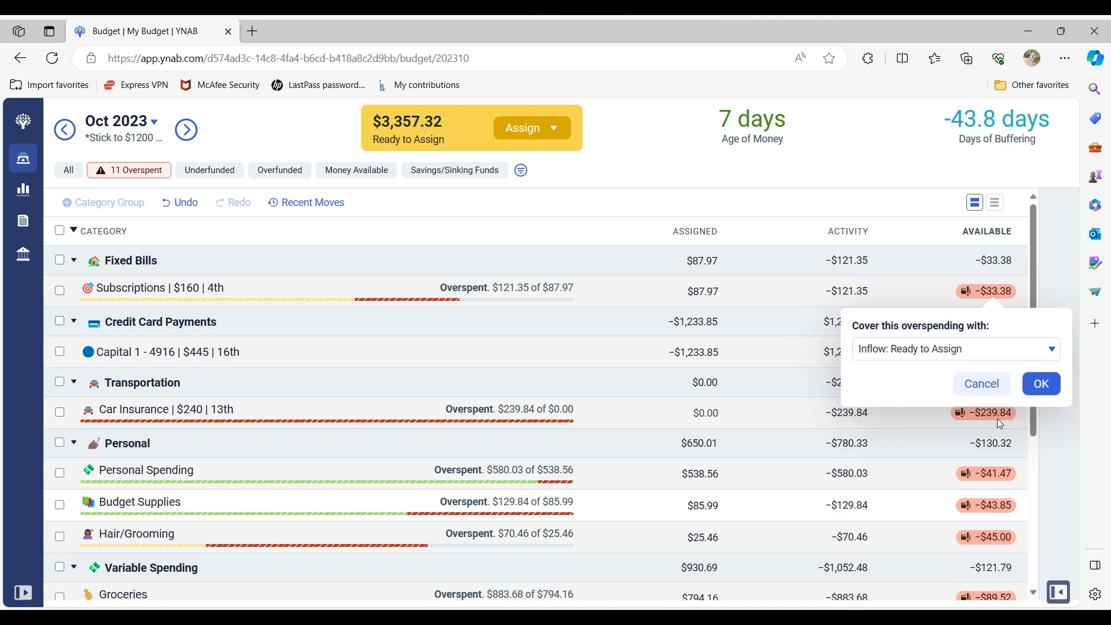
click(1041, 390)
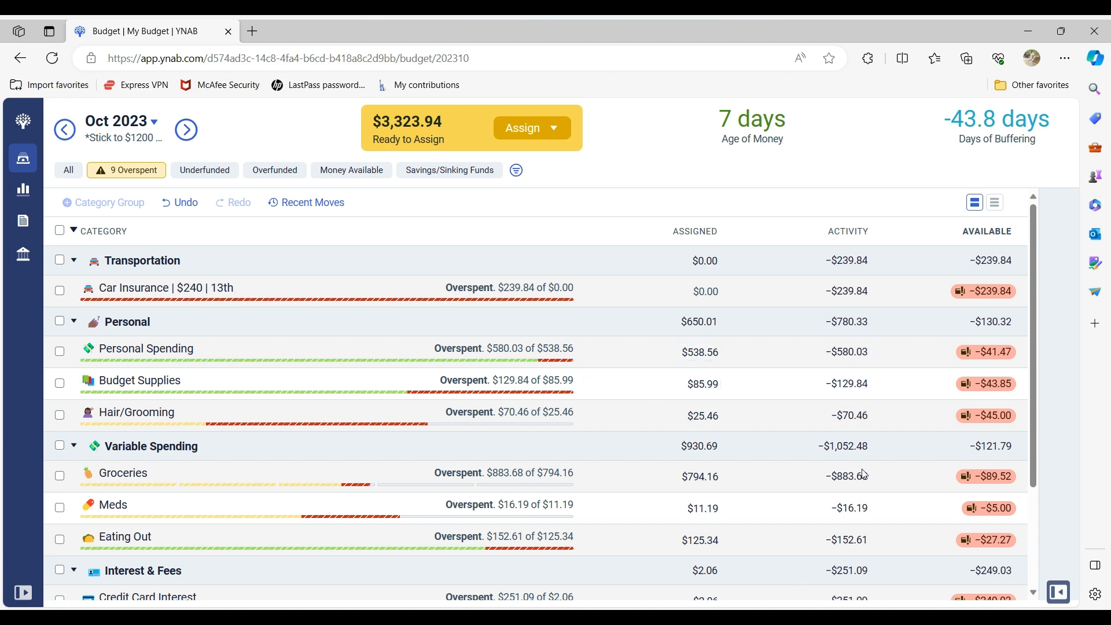
click(993, 297)
click(957, 347)
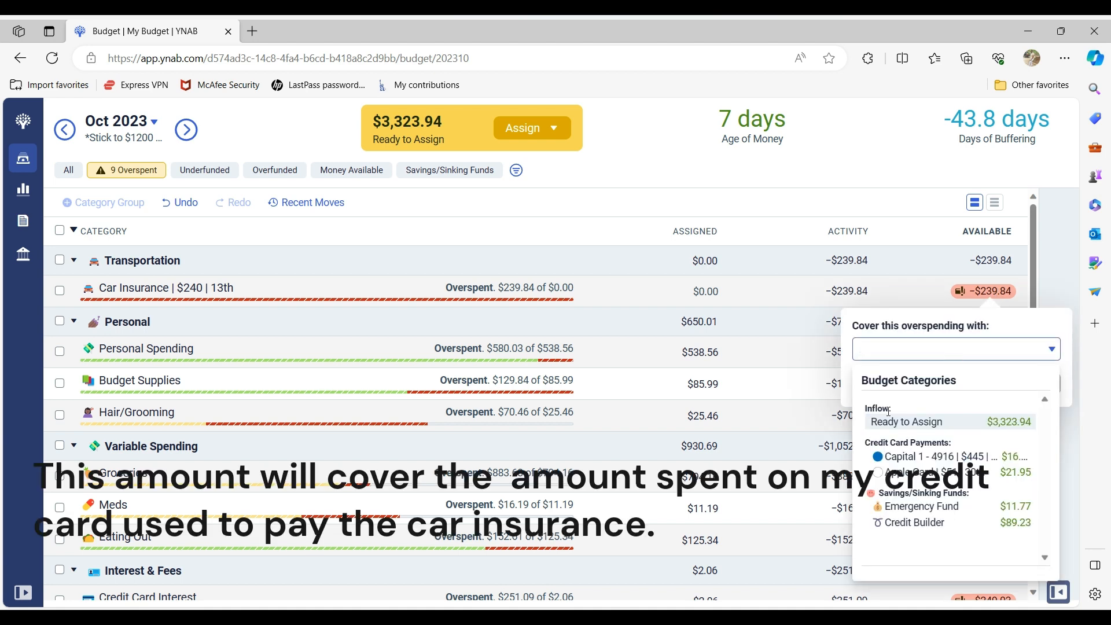
click(938, 425)
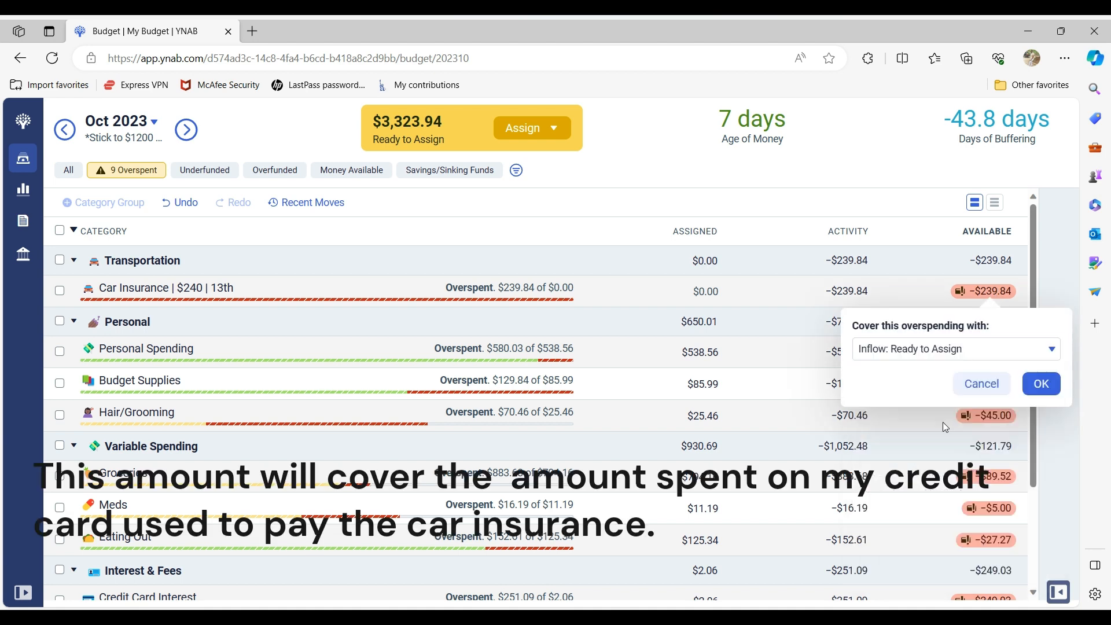
click(1028, 395)
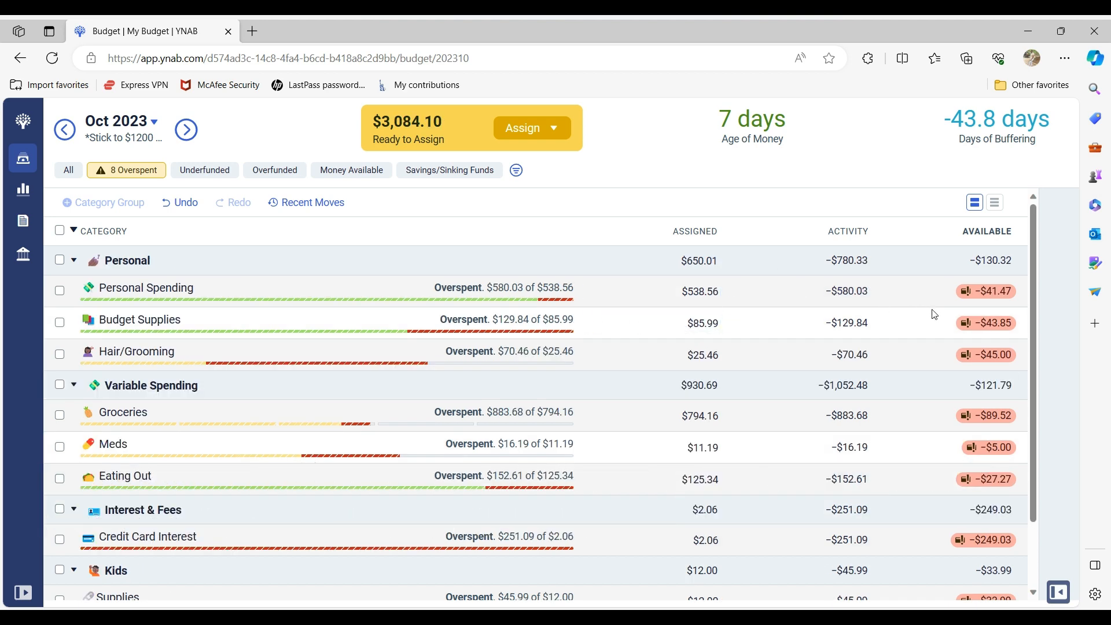
Step: Review the October transactions in Personal Spending and cover its overspending from Inflow: Ready to Assign
click(845, 292)
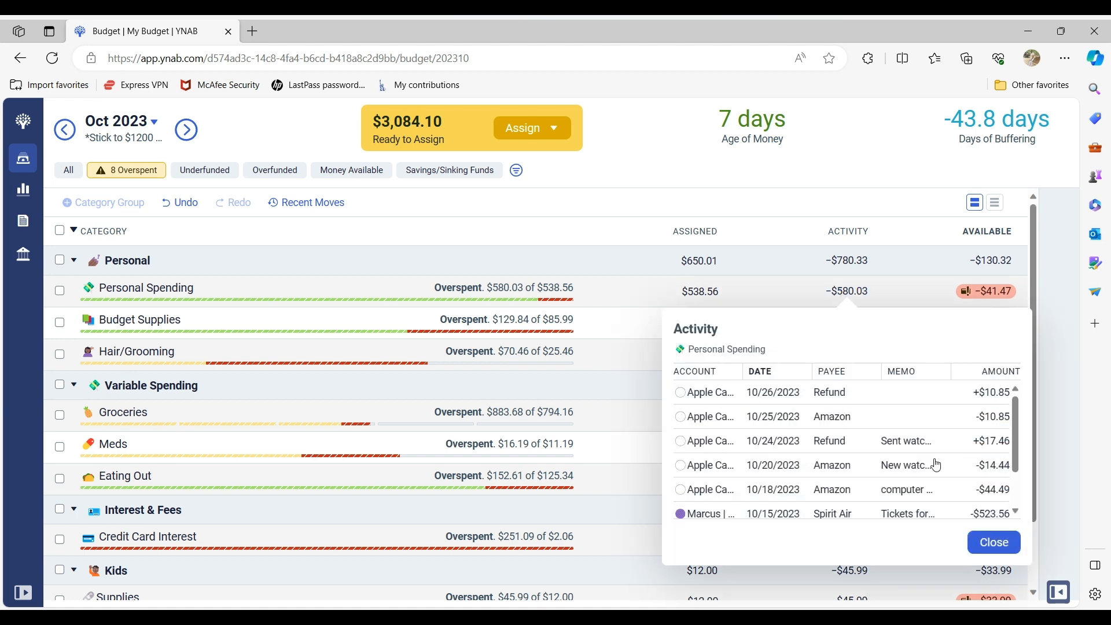
click(1016, 513)
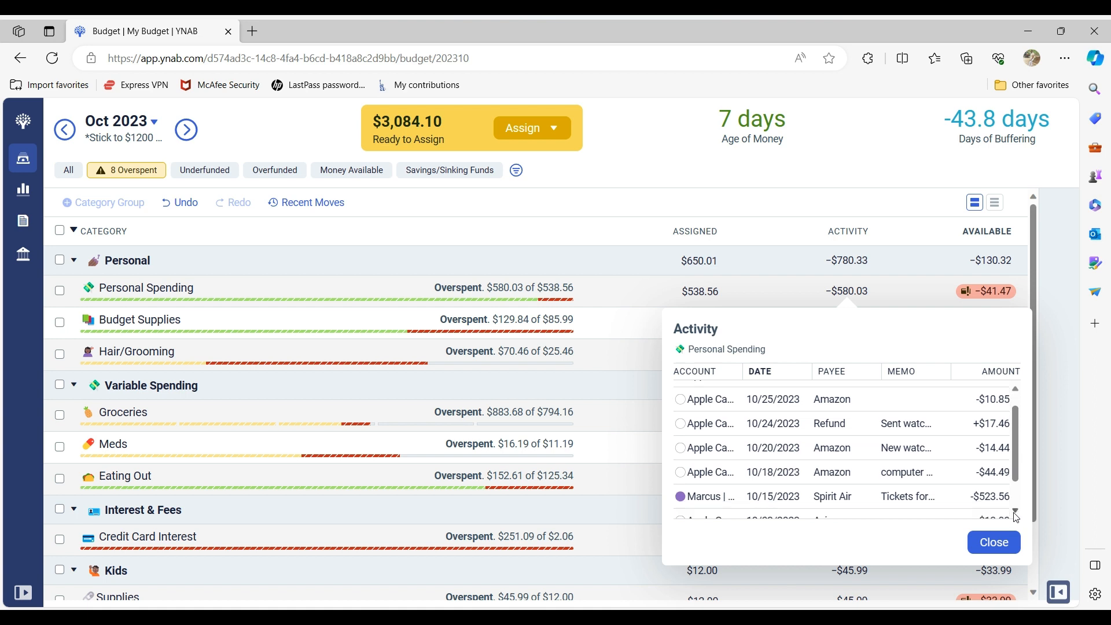
click(1015, 513)
click(999, 544)
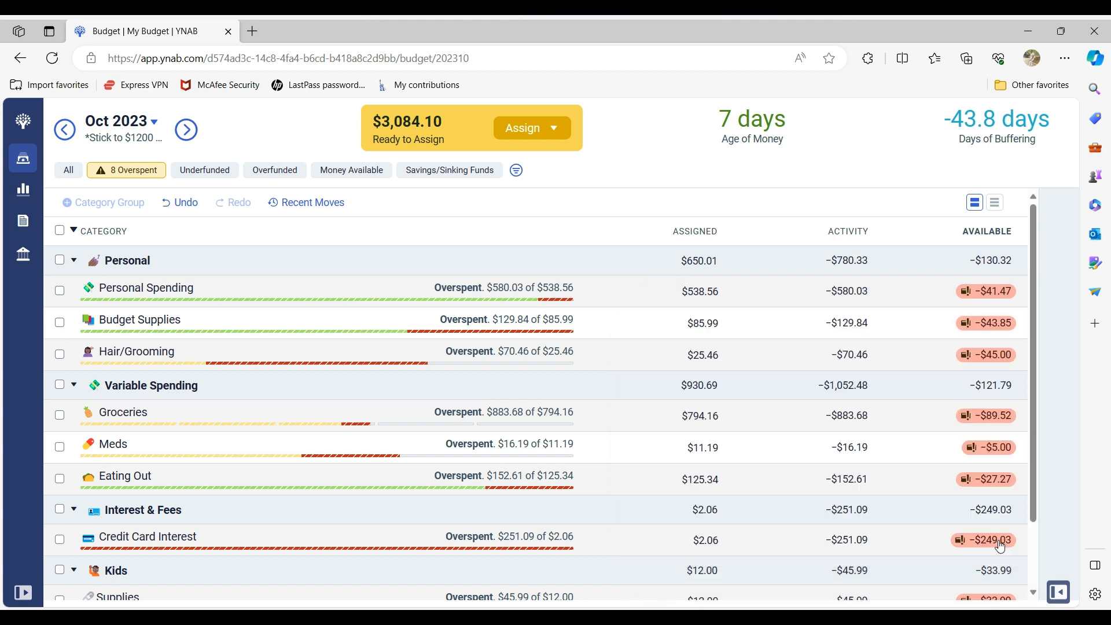
click(984, 292)
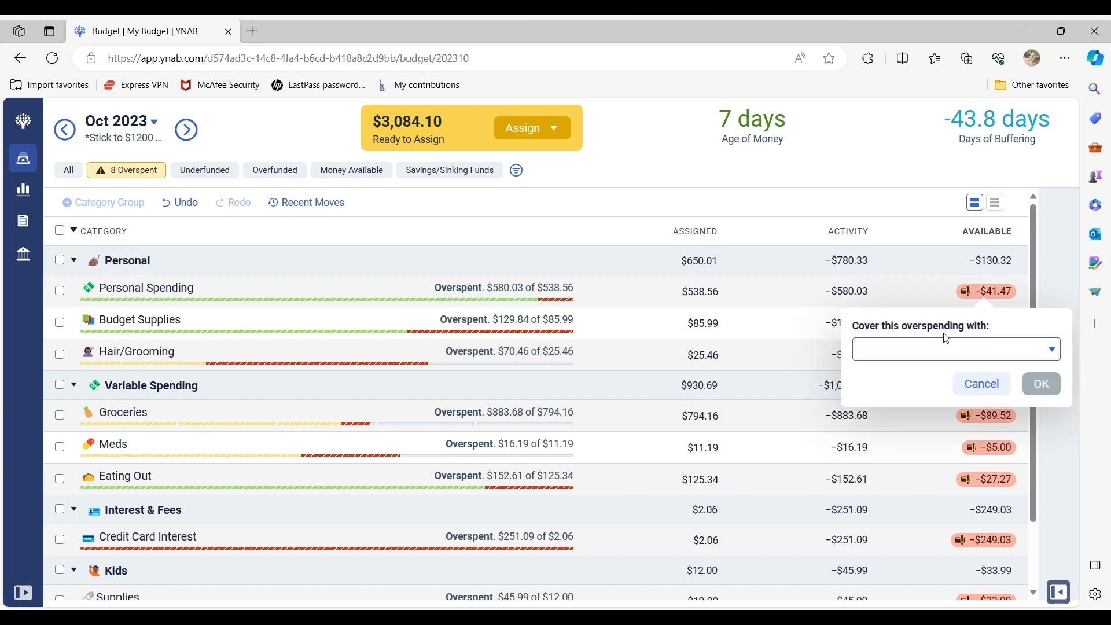
click(919, 348)
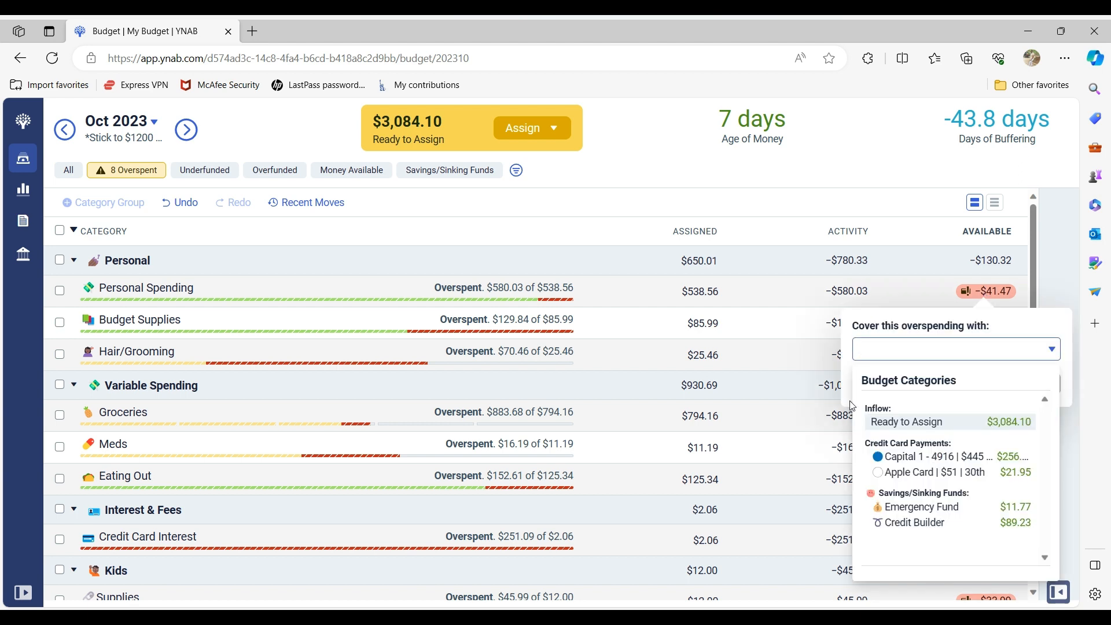
click(1009, 429)
click(1041, 383)
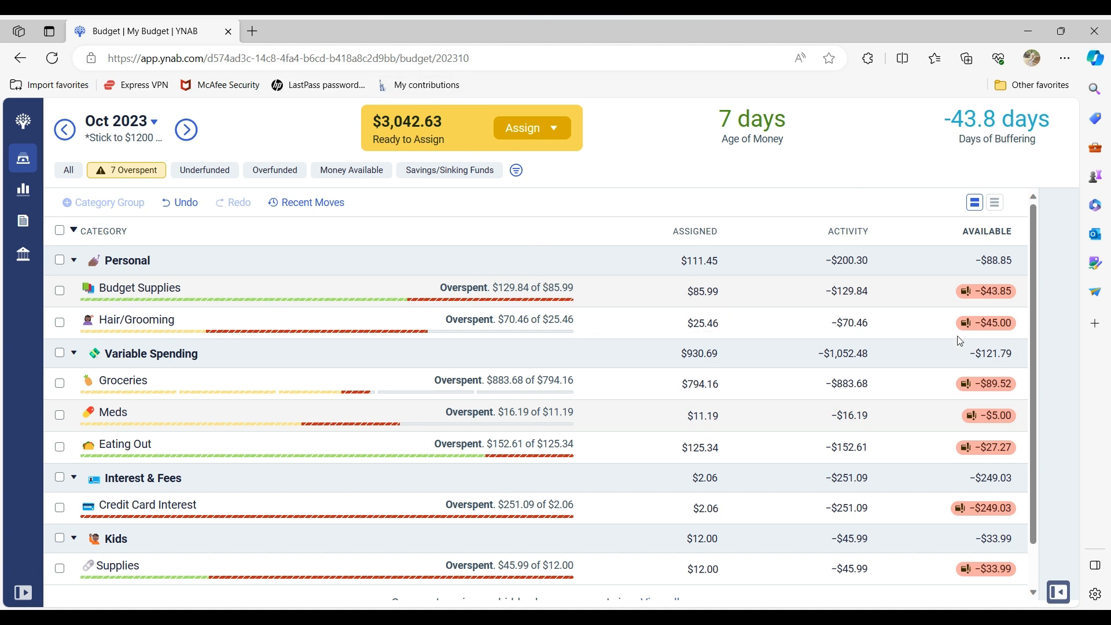
Step: Cover the overspending in the Budget Supplies and Hair/Grooming categories from Inflow: Ready to Assign
click(1007, 299)
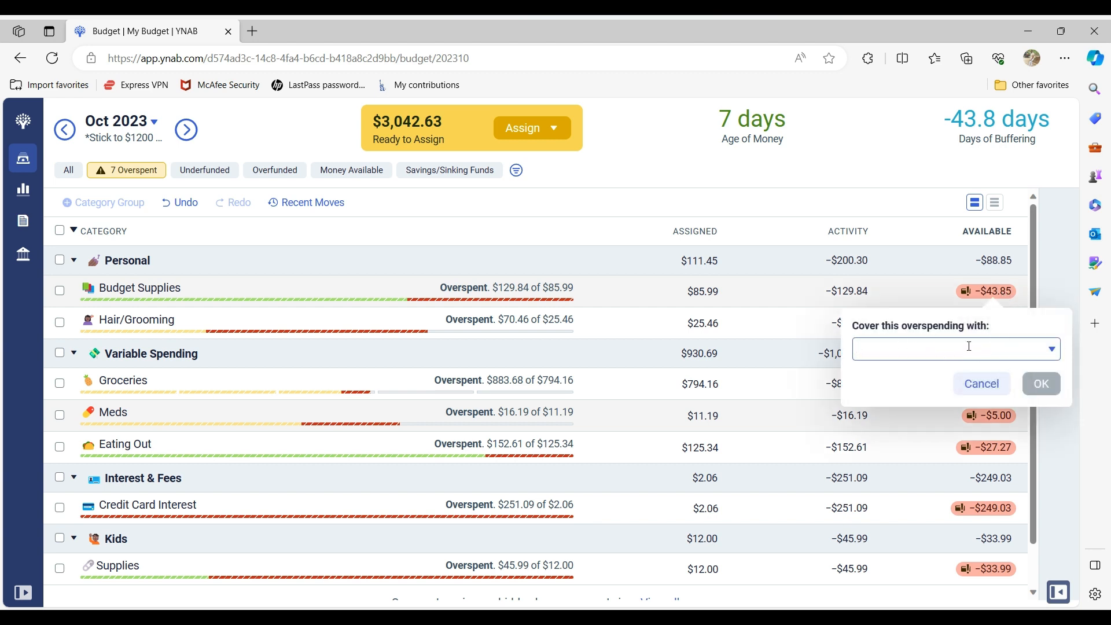
click(946, 349)
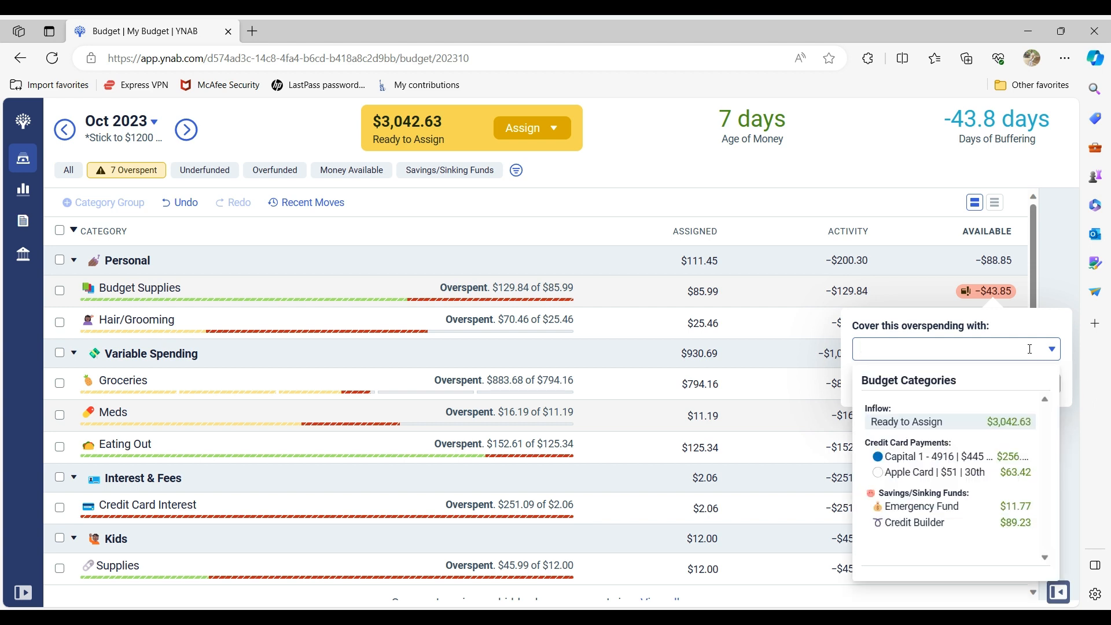
click(998, 427)
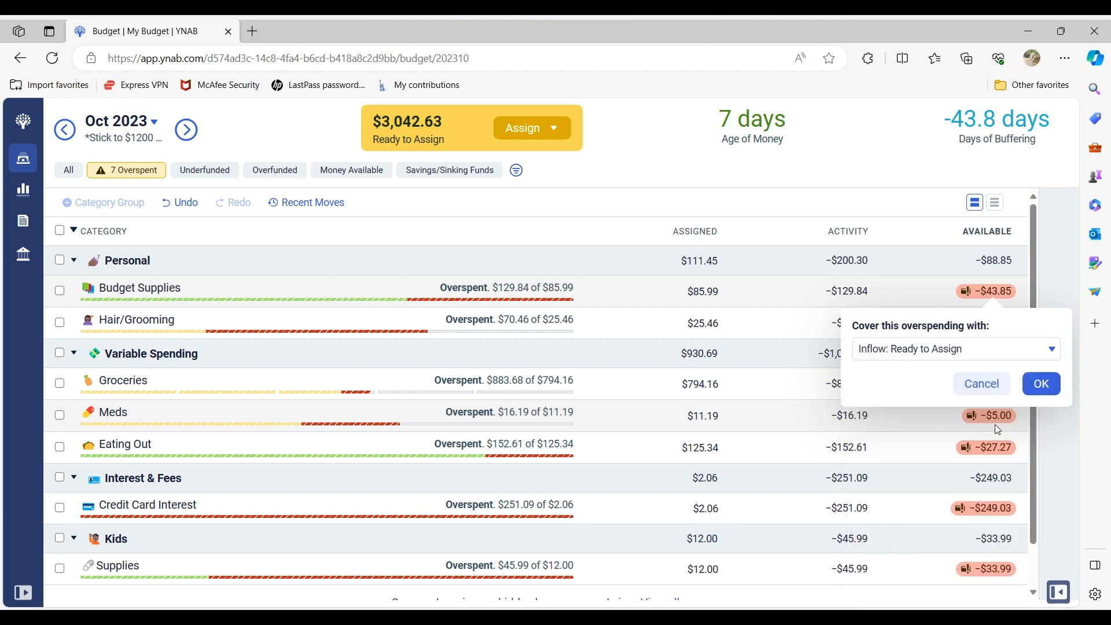
click(1039, 385)
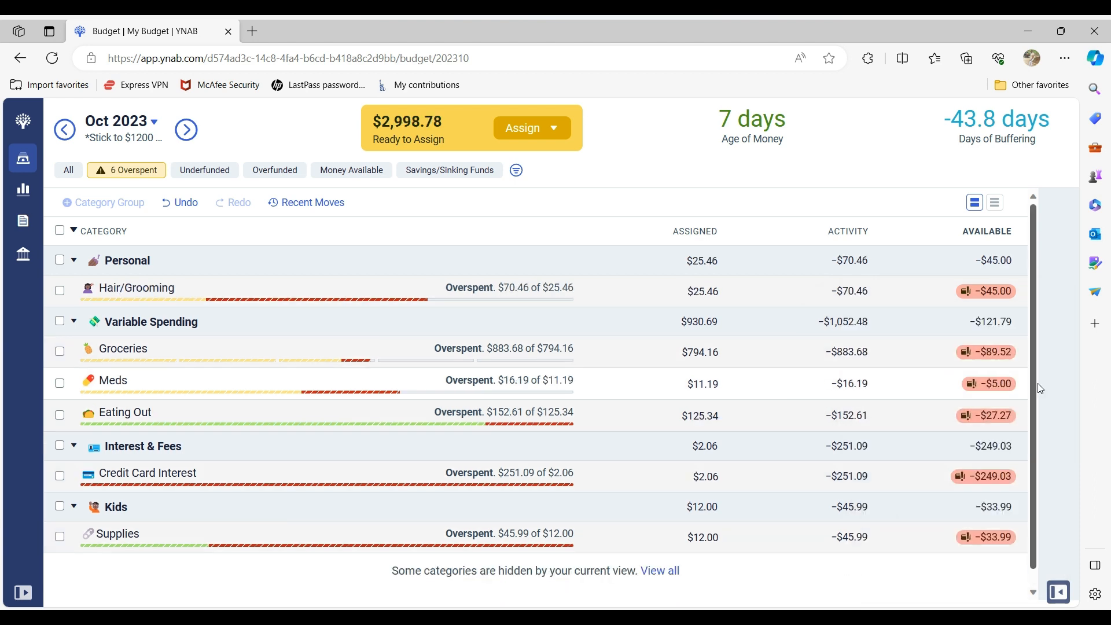
click(991, 292)
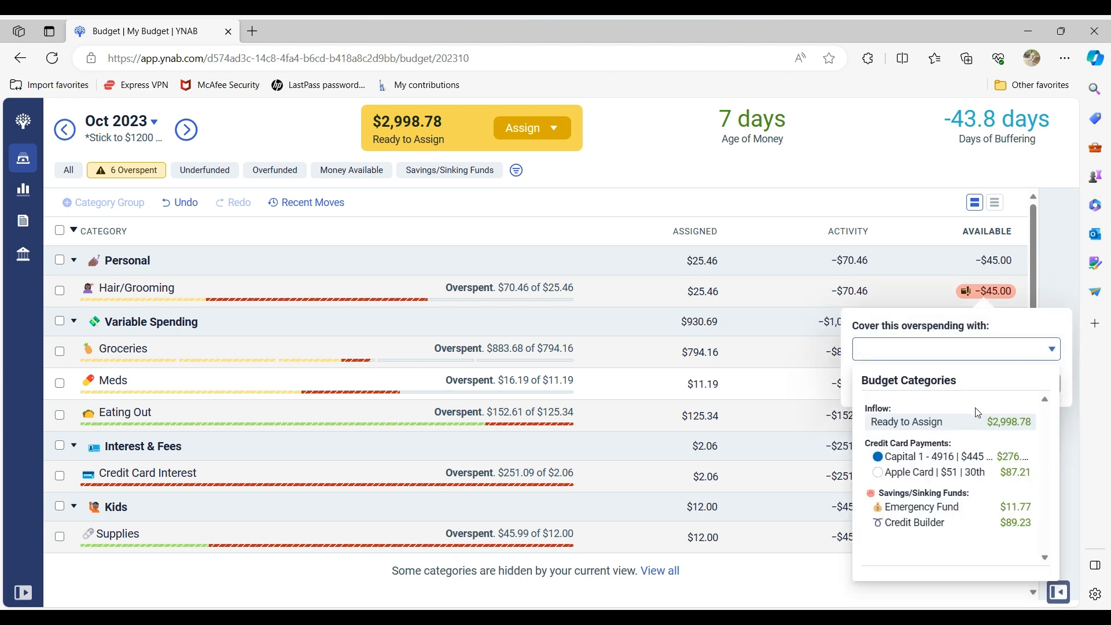
click(997, 423)
click(1040, 384)
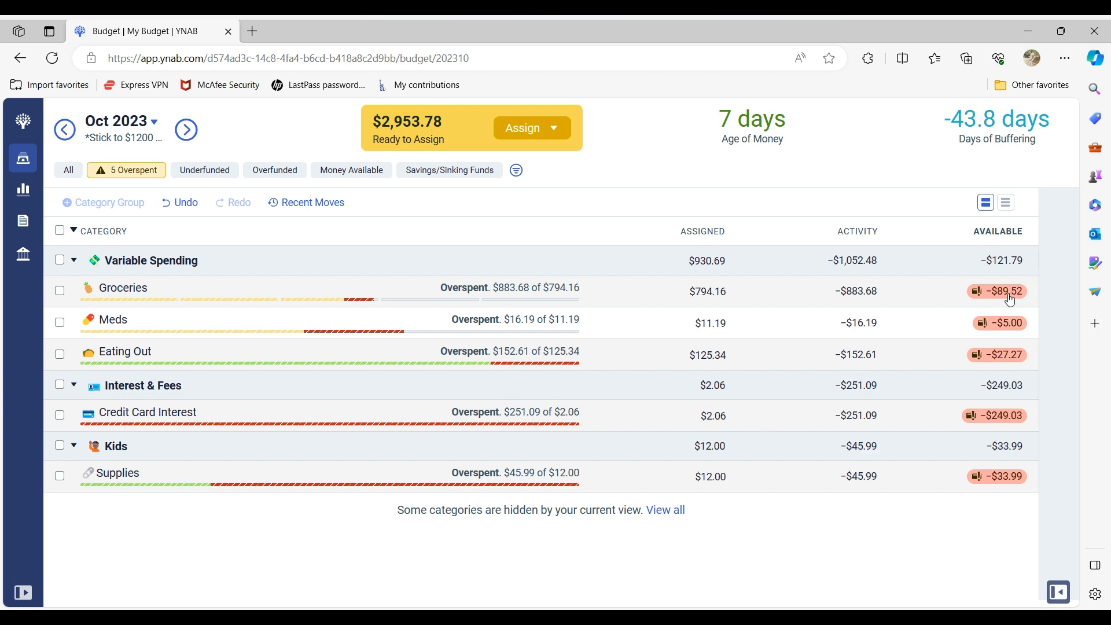
Step: Review the October transactions behind the Groceries activity amount
click(855, 291)
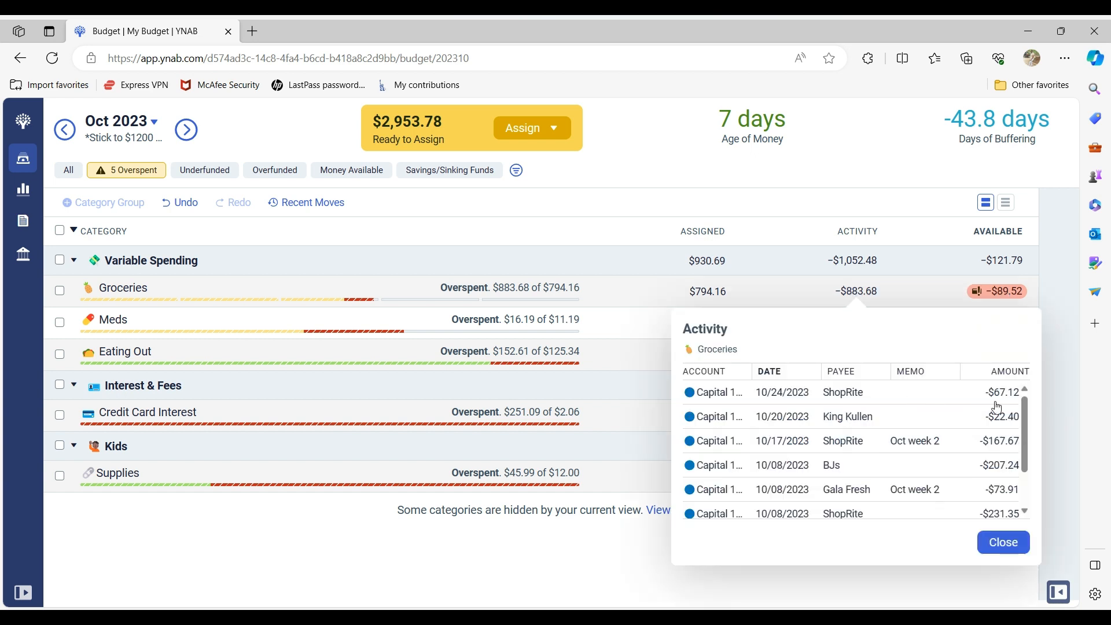
click(1006, 544)
click(1006, 291)
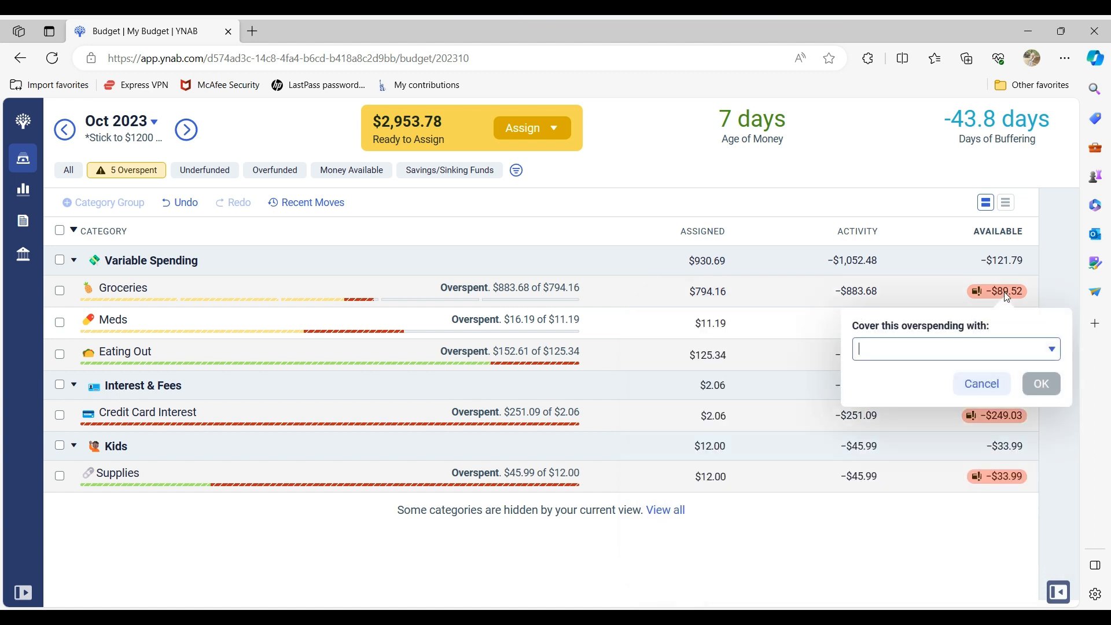
click(952, 347)
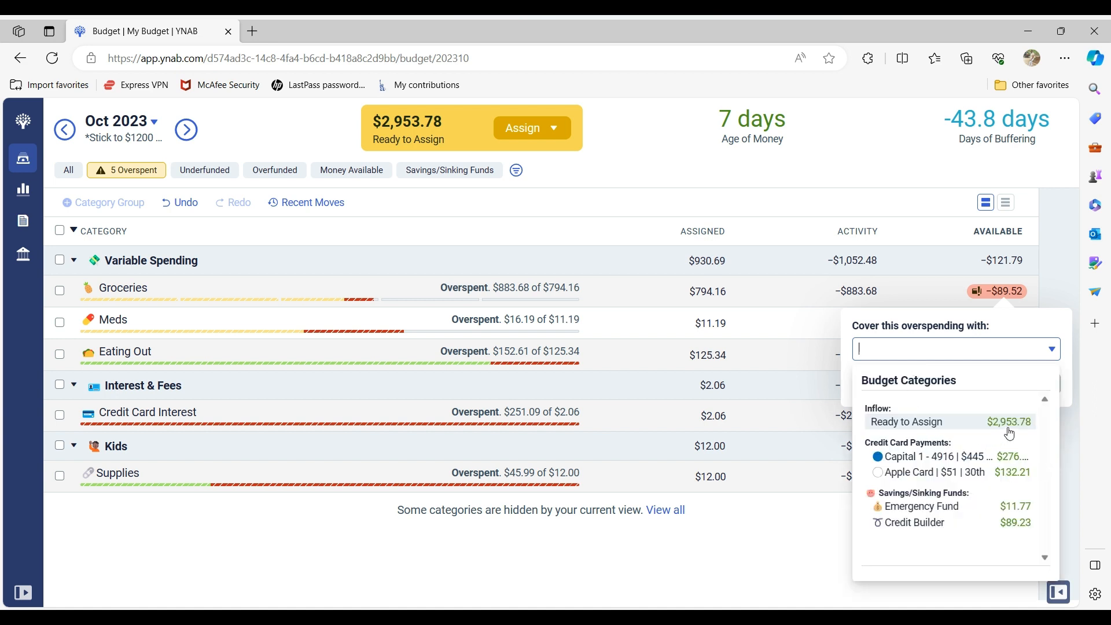
click(782, 299)
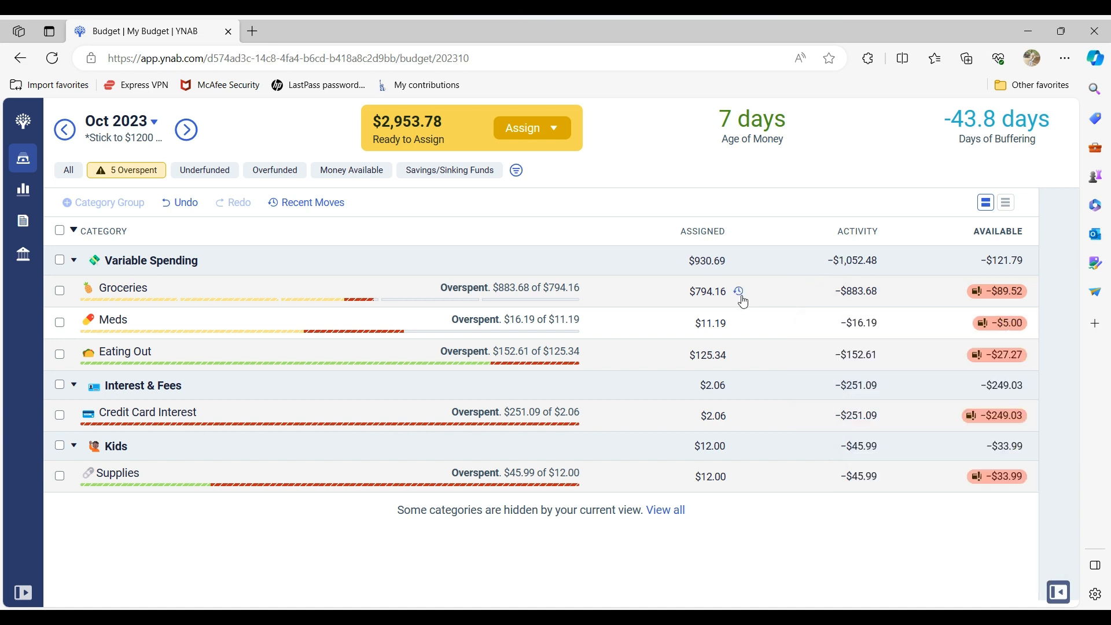
click(700, 294)
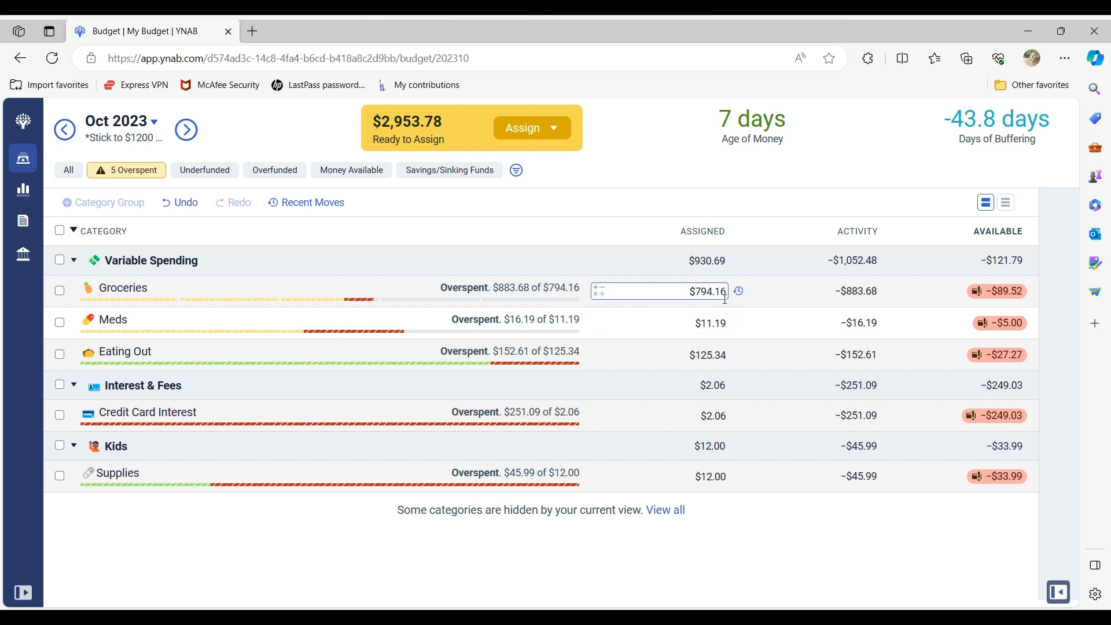
key(Escape)
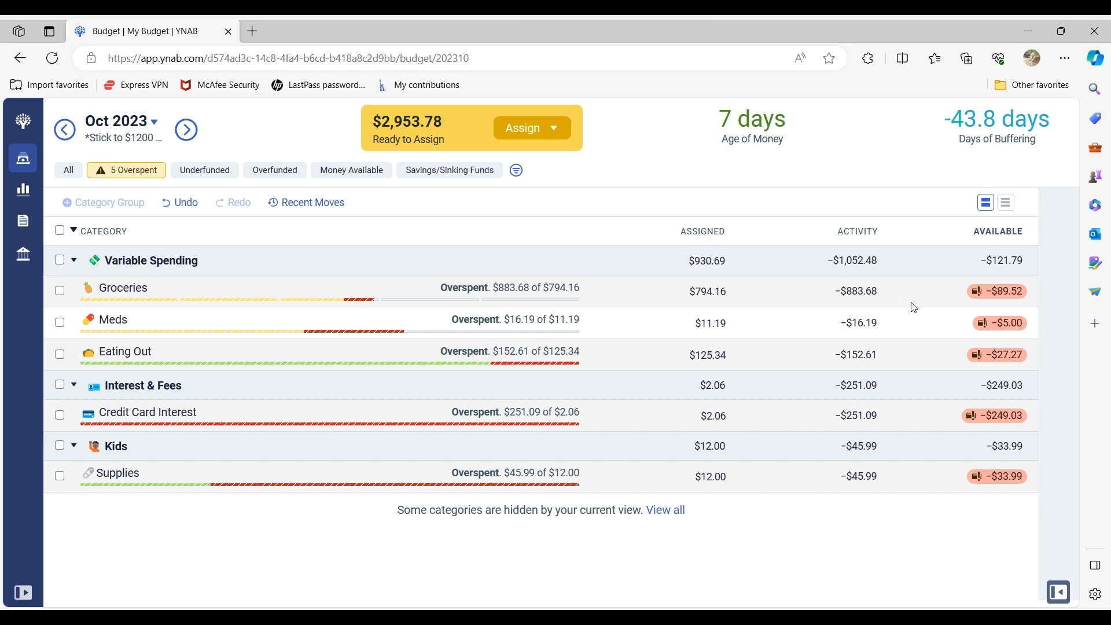
Step: Cover the Groceries overspending in the Variable Spending group with money from Inflow: Ready to Assign
click(1005, 294)
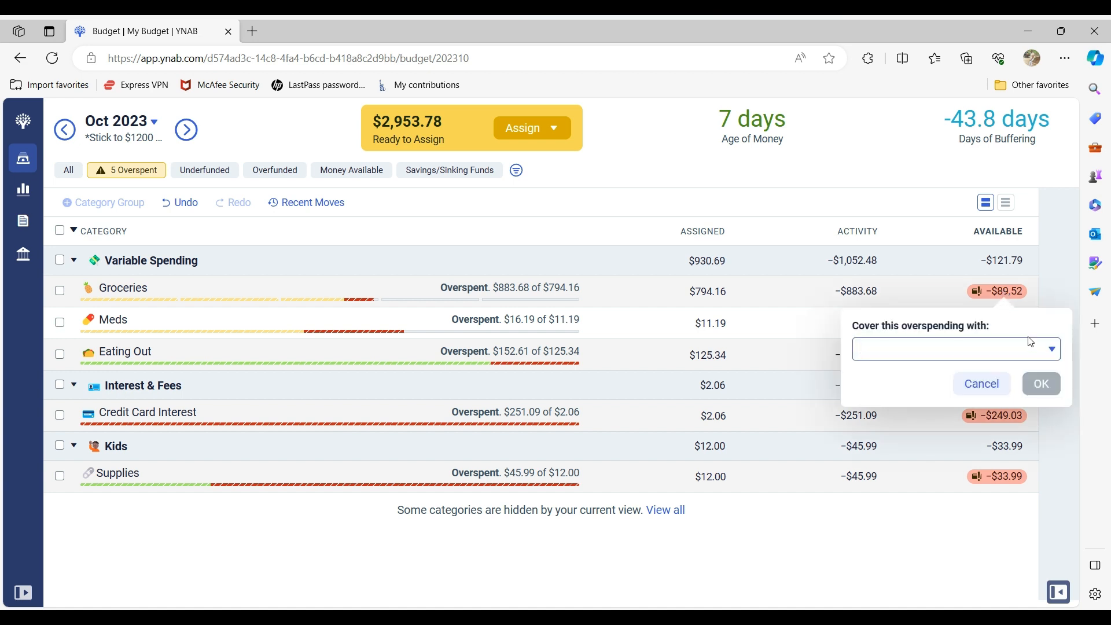
click(1038, 350)
click(994, 425)
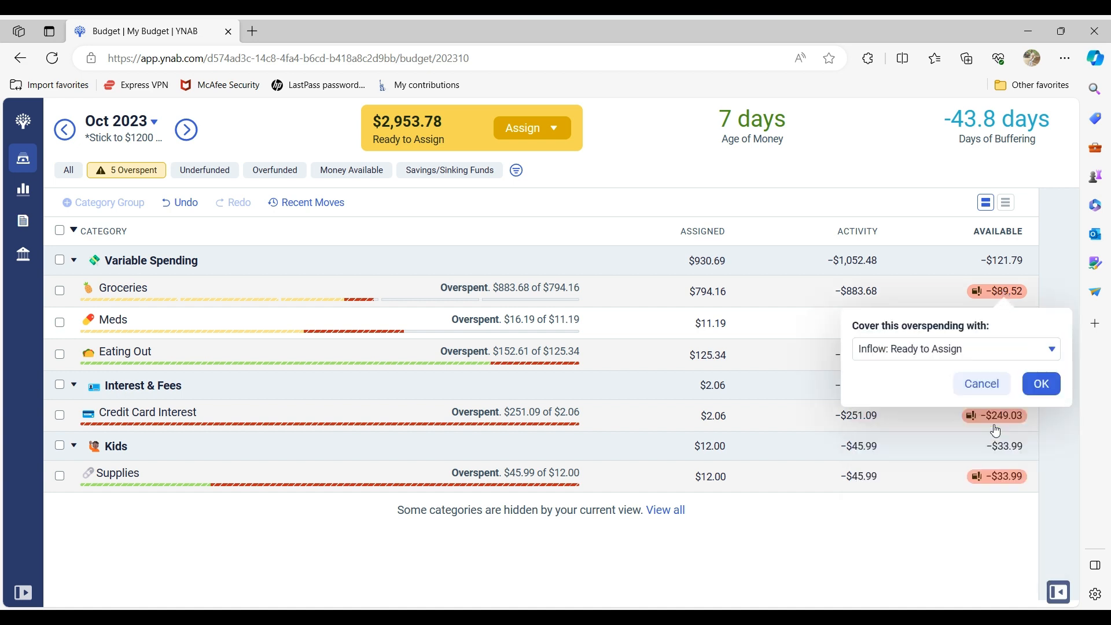
click(1040, 384)
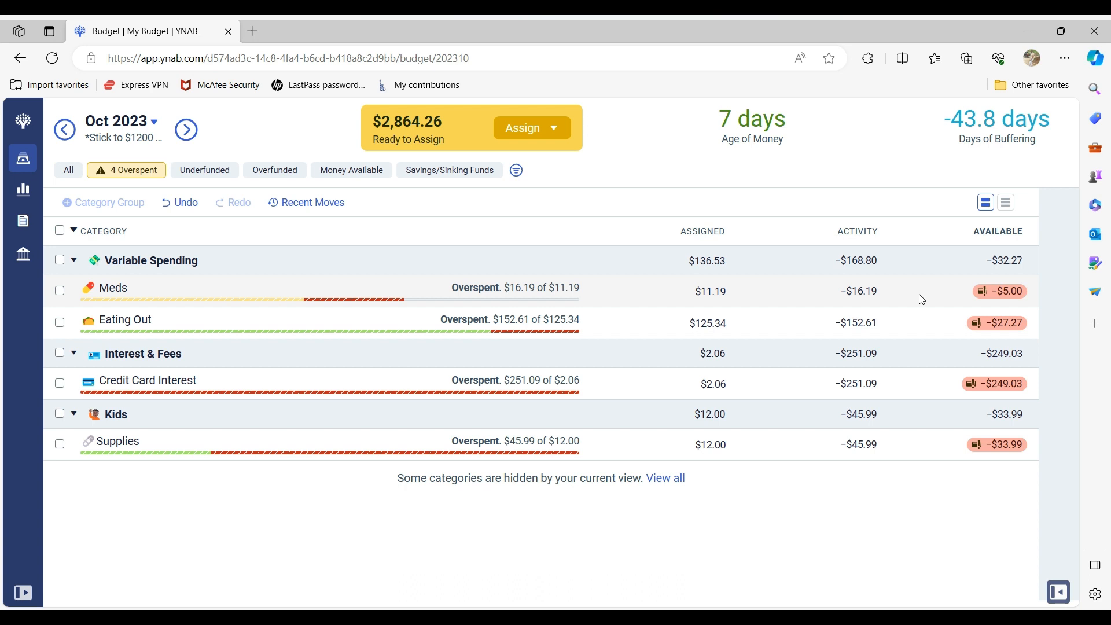
Step: Cover the overspending in the Meds and Eating Out categories from Inflow: Ready to Assign
click(994, 295)
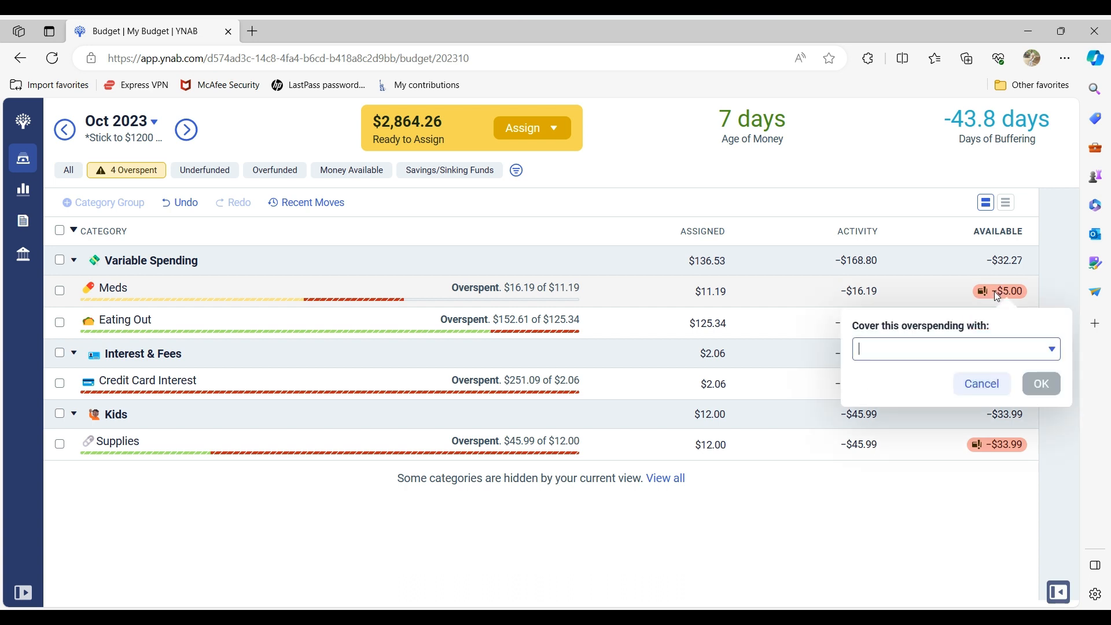
click(1050, 351)
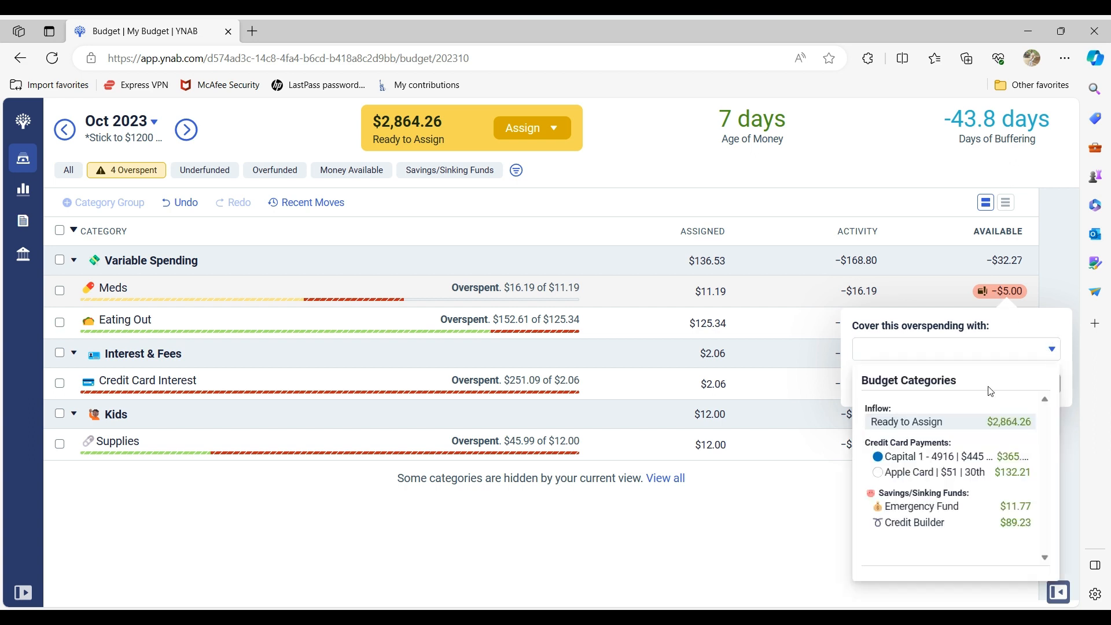
click(1009, 421)
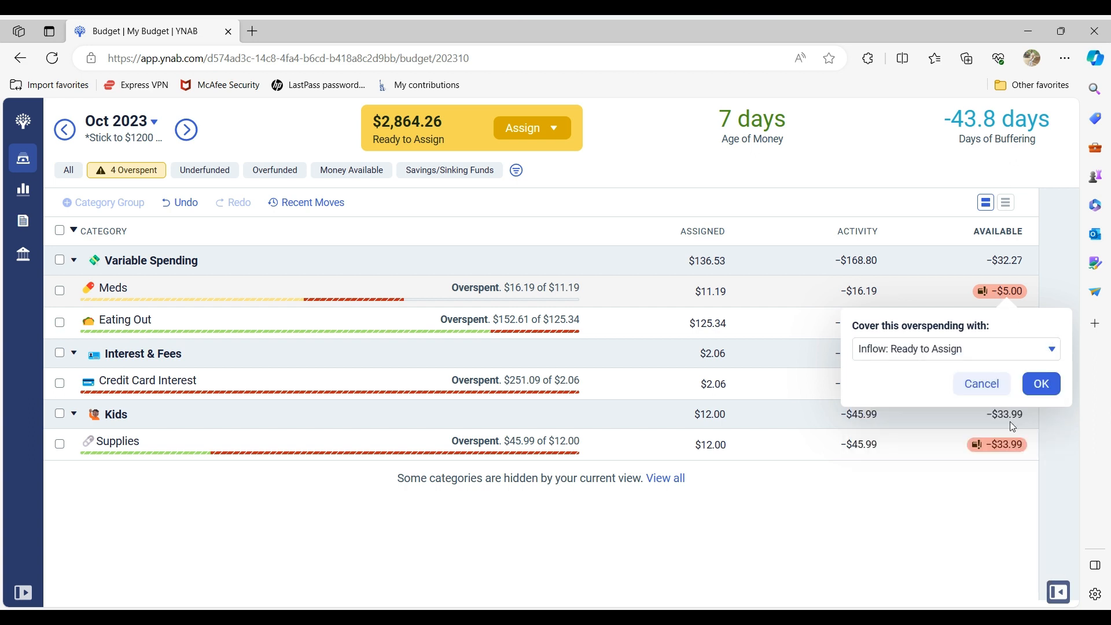
click(1040, 384)
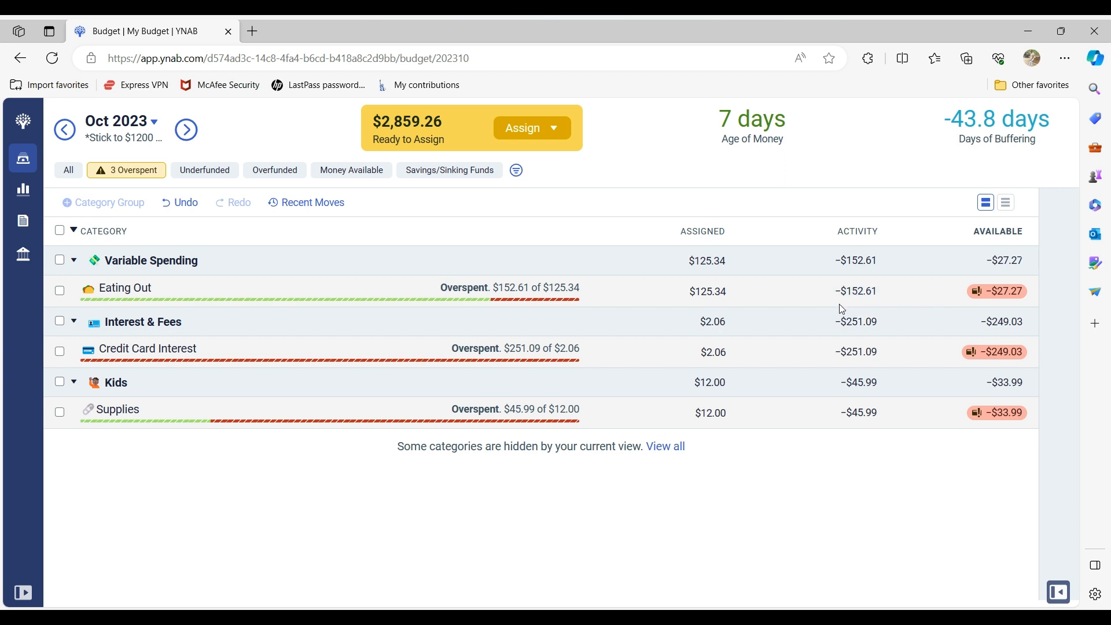
click(992, 295)
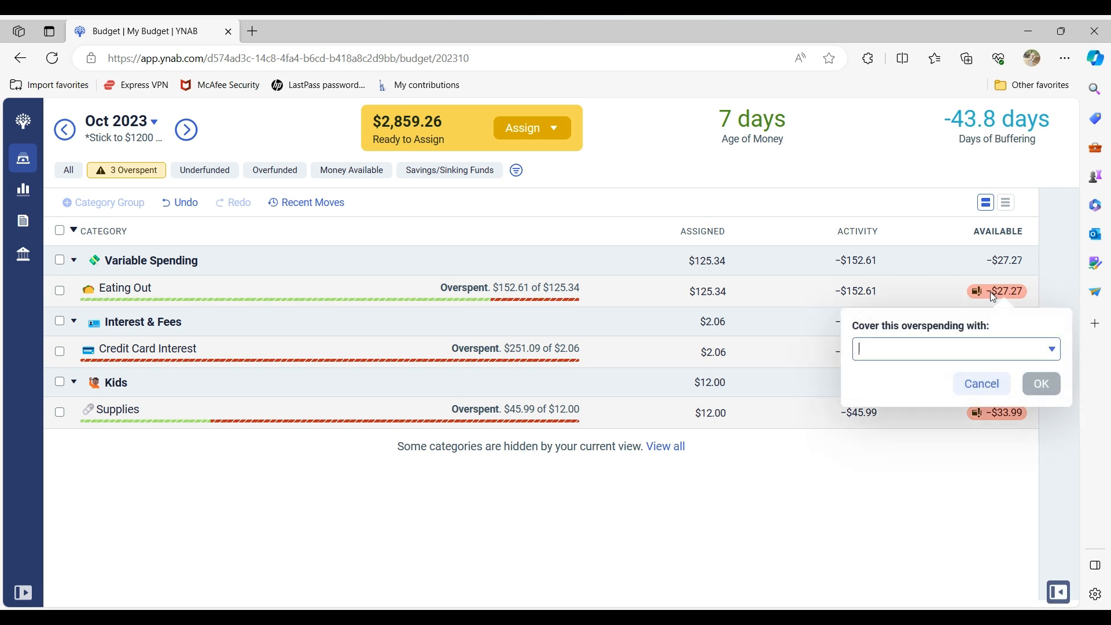
click(951, 348)
click(997, 422)
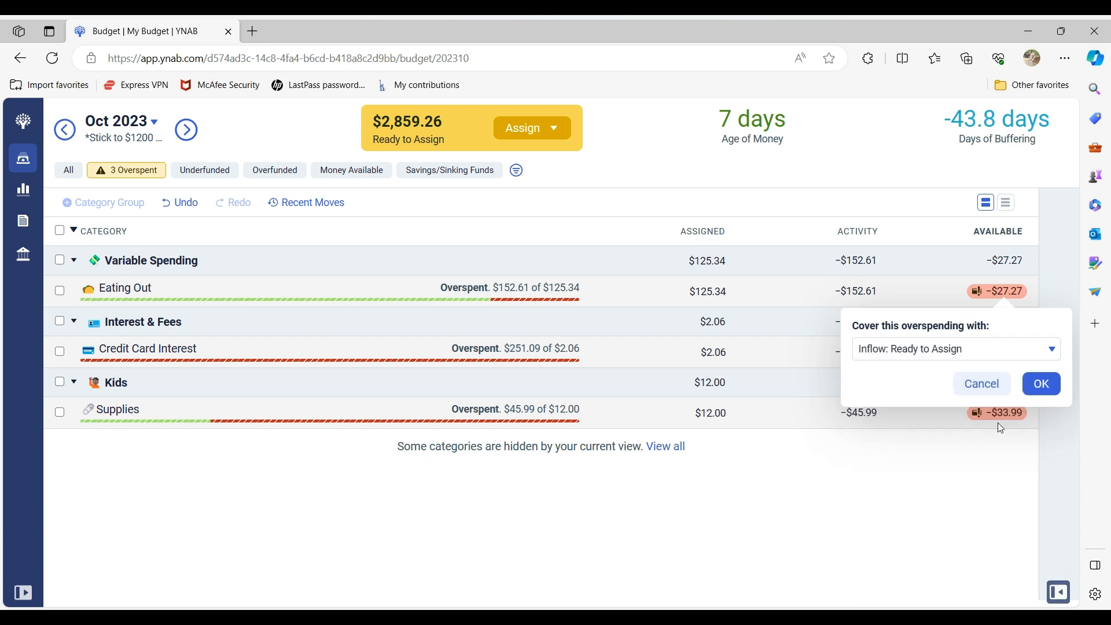
click(1041, 383)
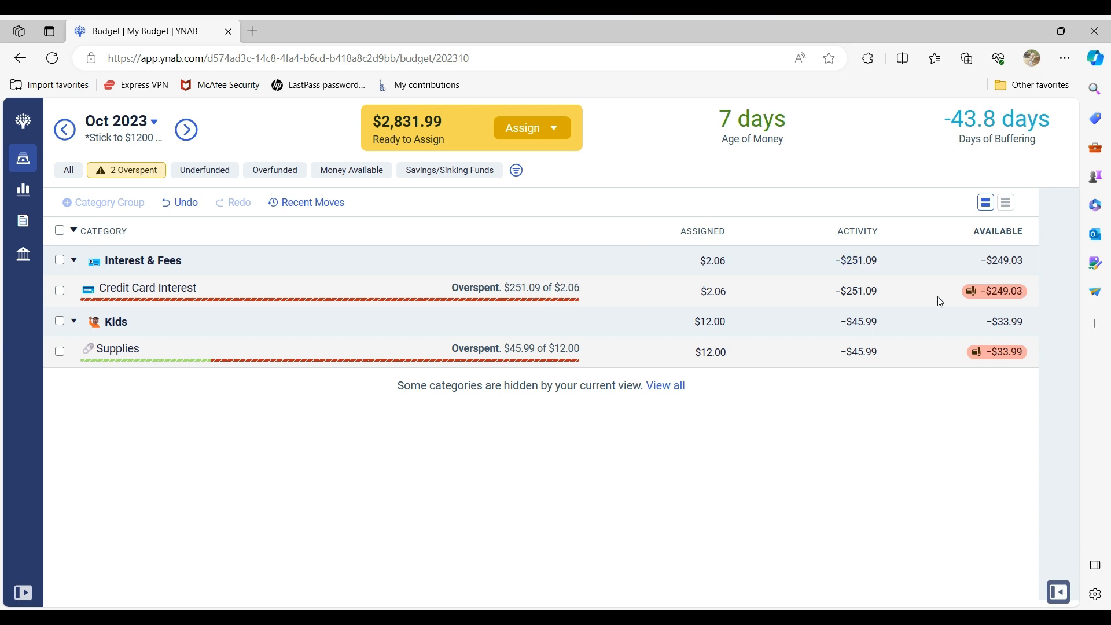
Step: Cover the overspending in the Credit Card Interest and Kids Supplies categories from Inflow: Ready to Assign
click(998, 290)
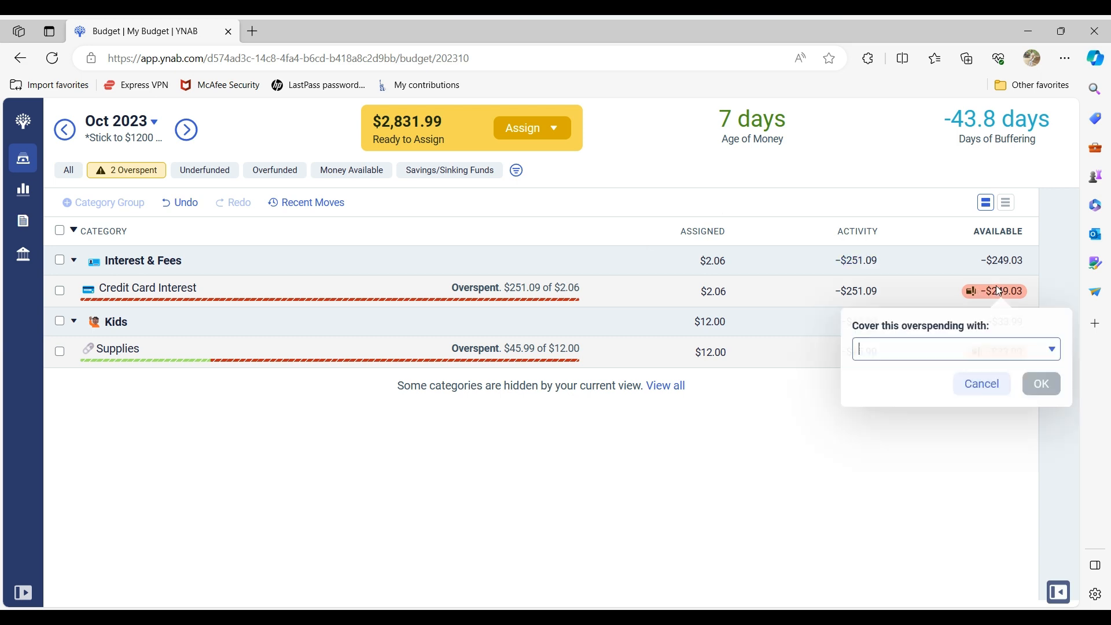
click(1026, 358)
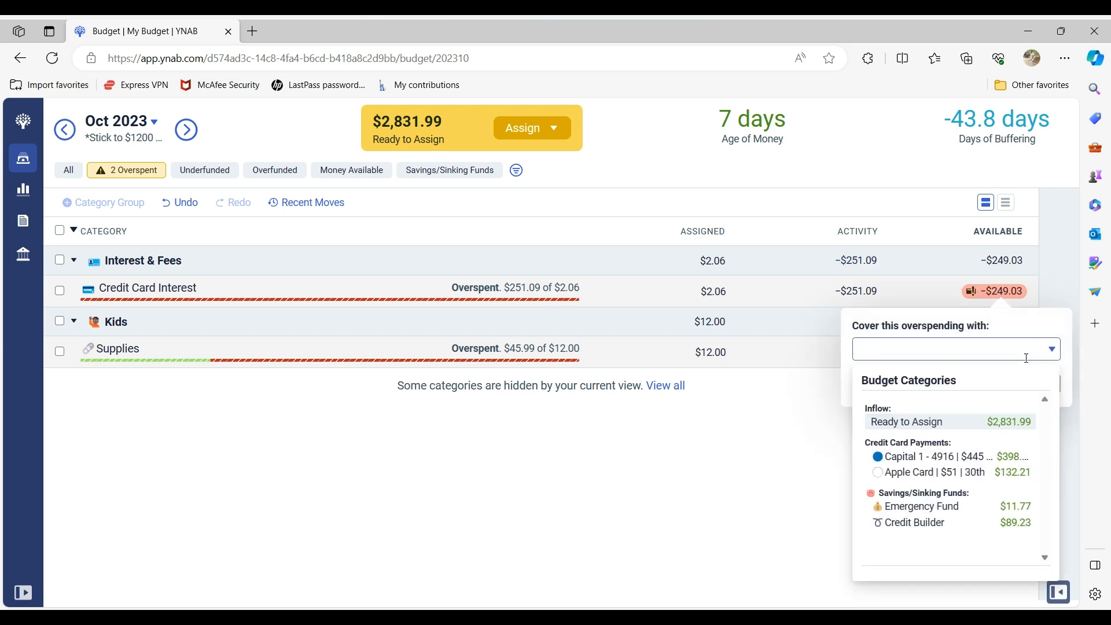
click(998, 421)
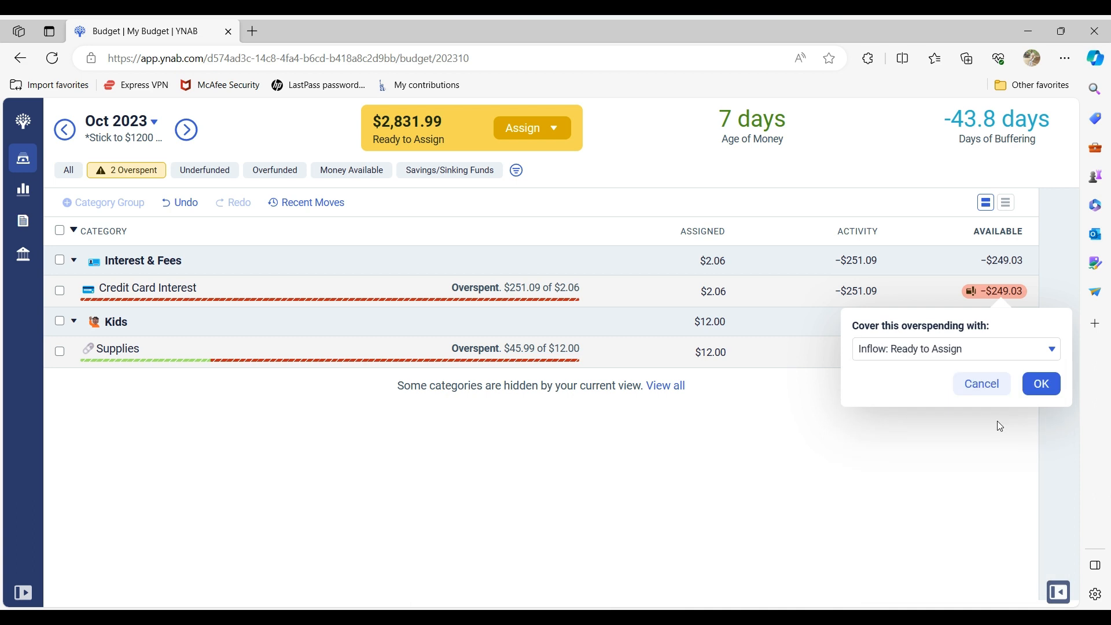
click(1034, 395)
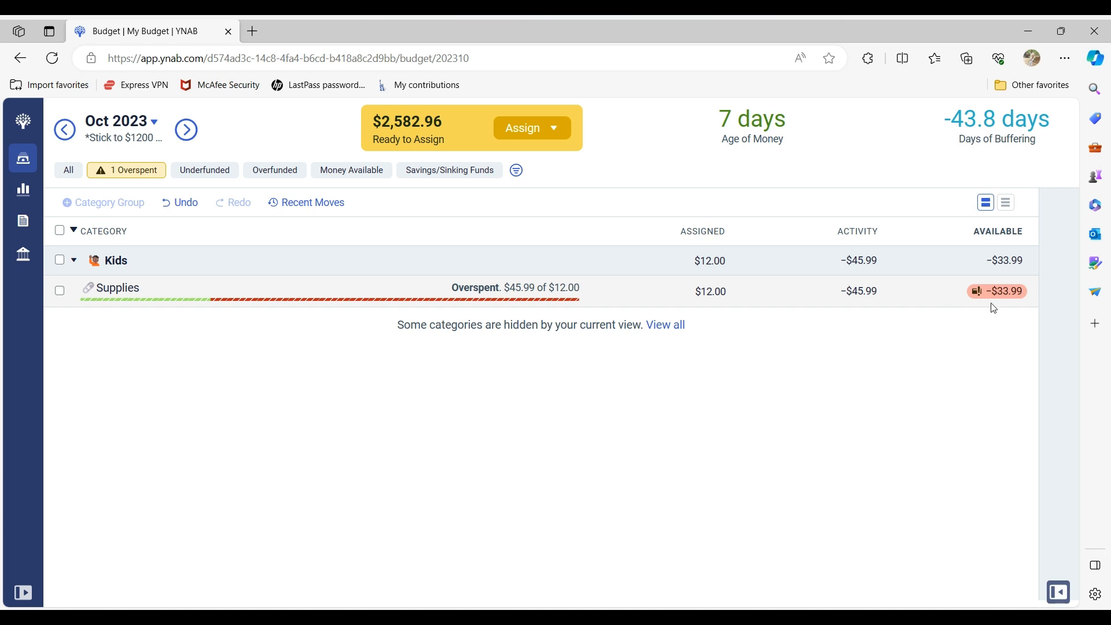
click(1003, 292)
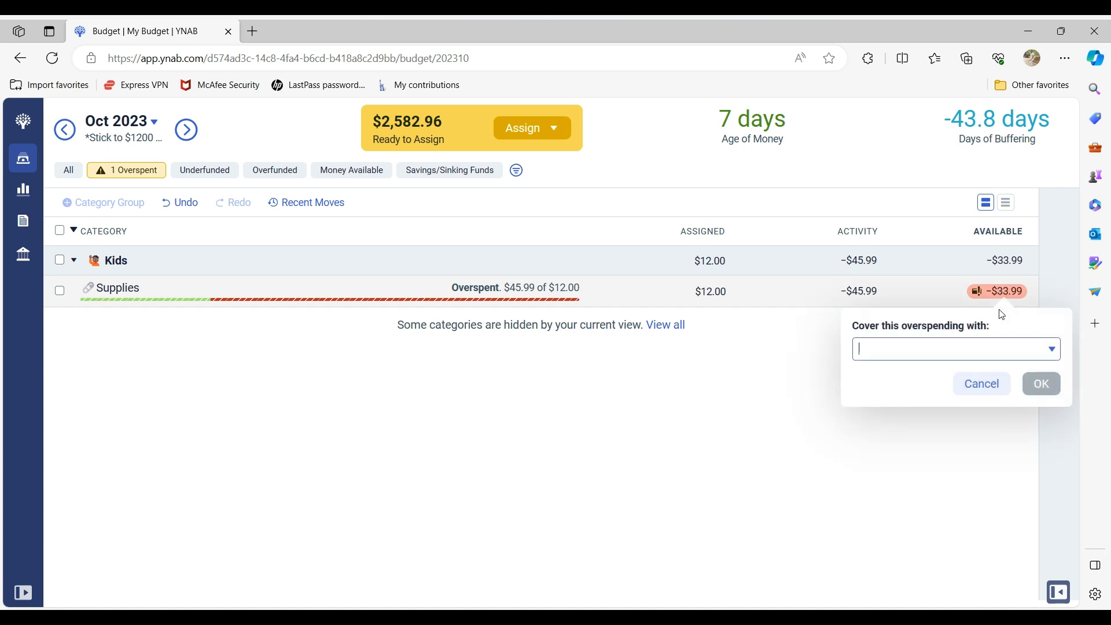
click(975, 350)
click(1004, 420)
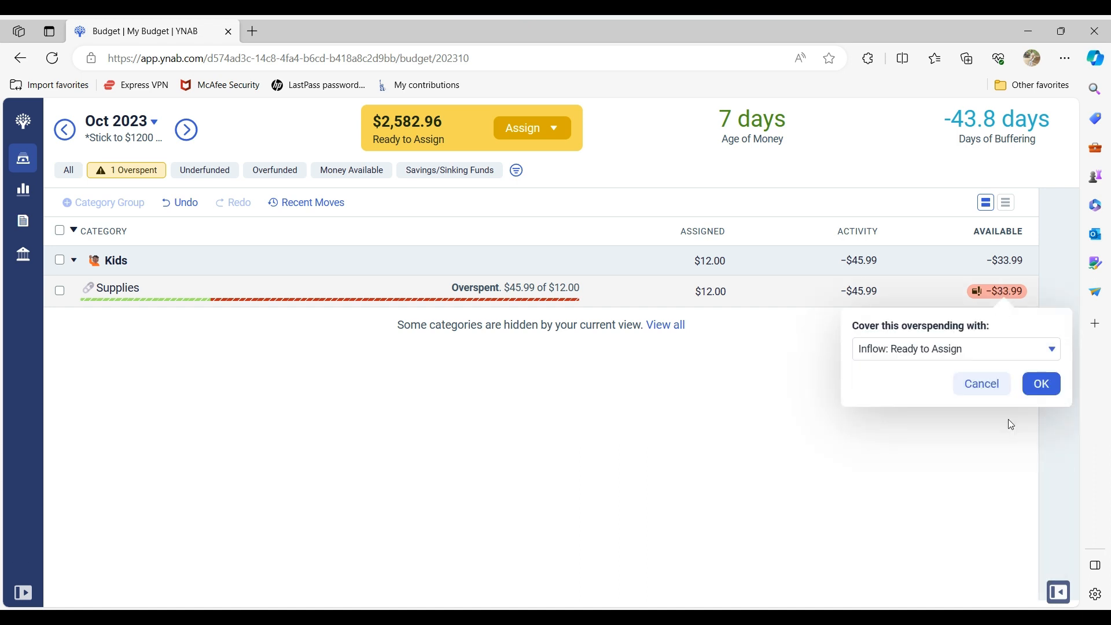
click(1040, 383)
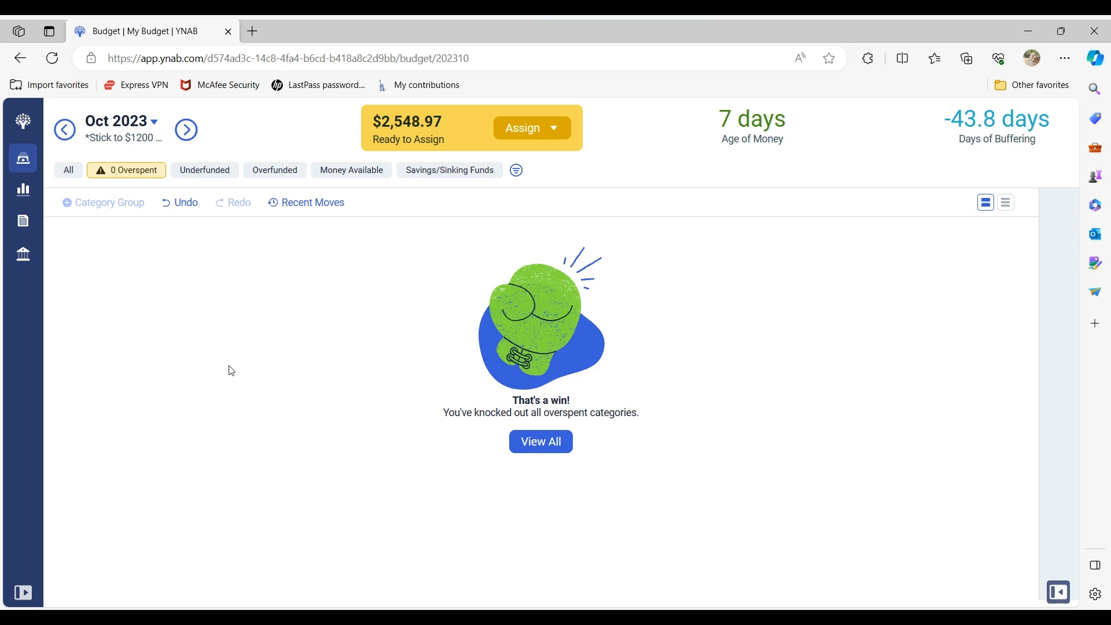
Step: Show all budget categories for October 2023 and collapse every category group
click(64, 179)
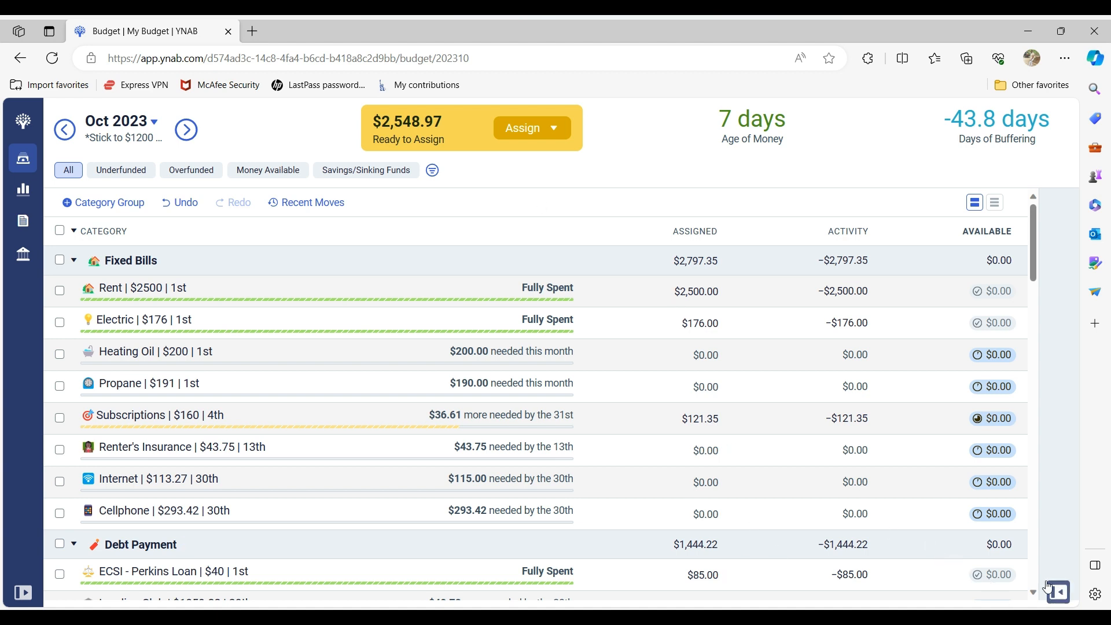
click(691, 481)
key(Escape)
click(73, 232)
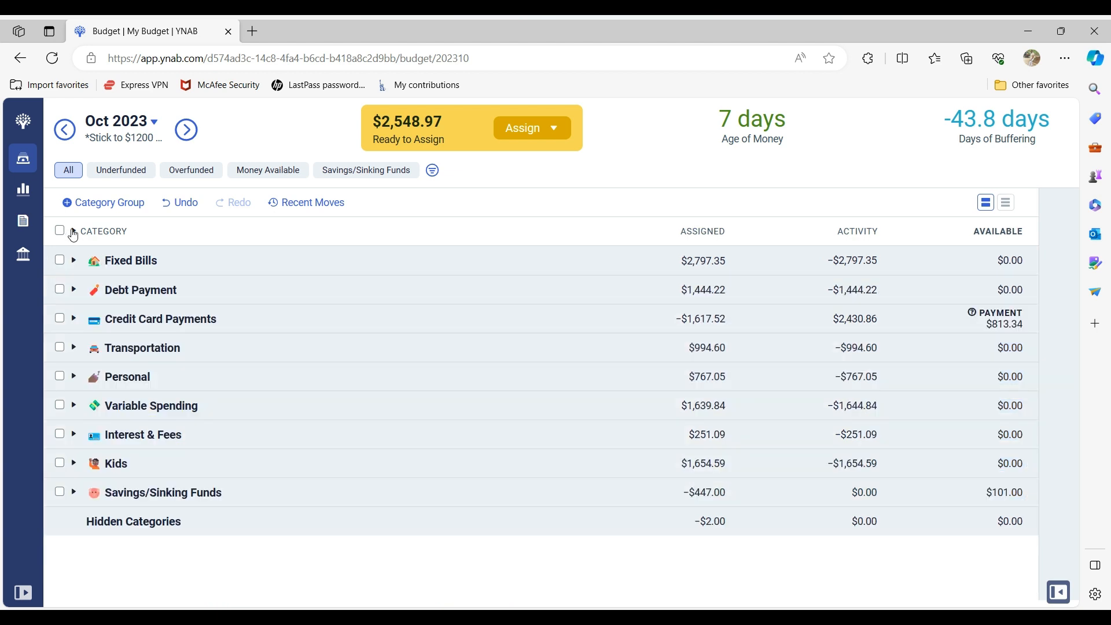
Step: Add $220 to the amount assigned to Babysitter in the Kids group
click(74, 466)
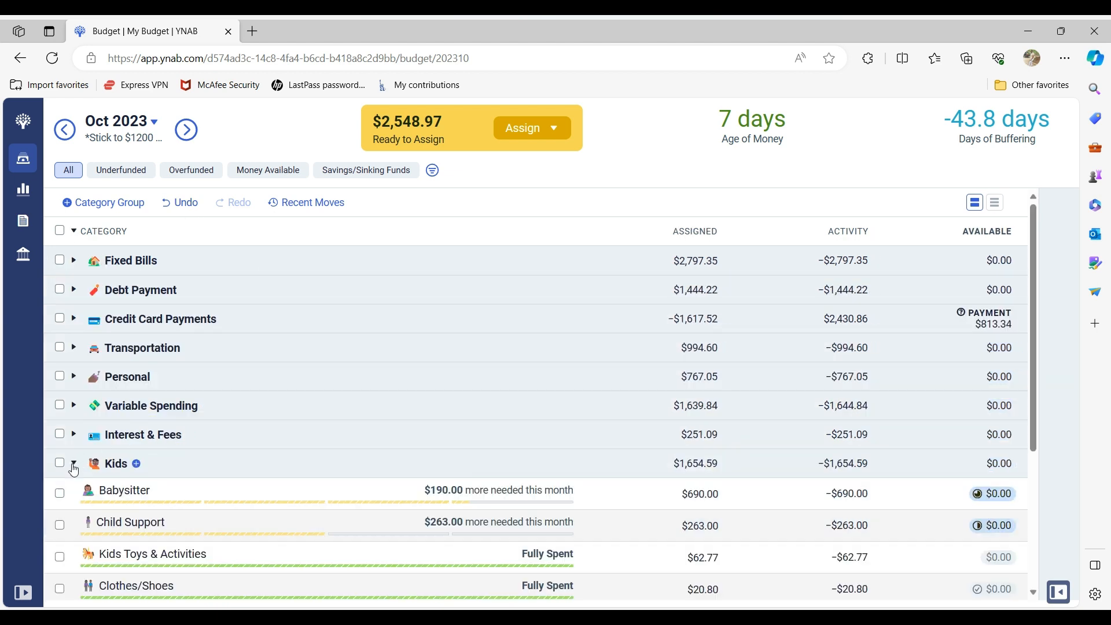
click(613, 493)
click(592, 495)
click(578, 534)
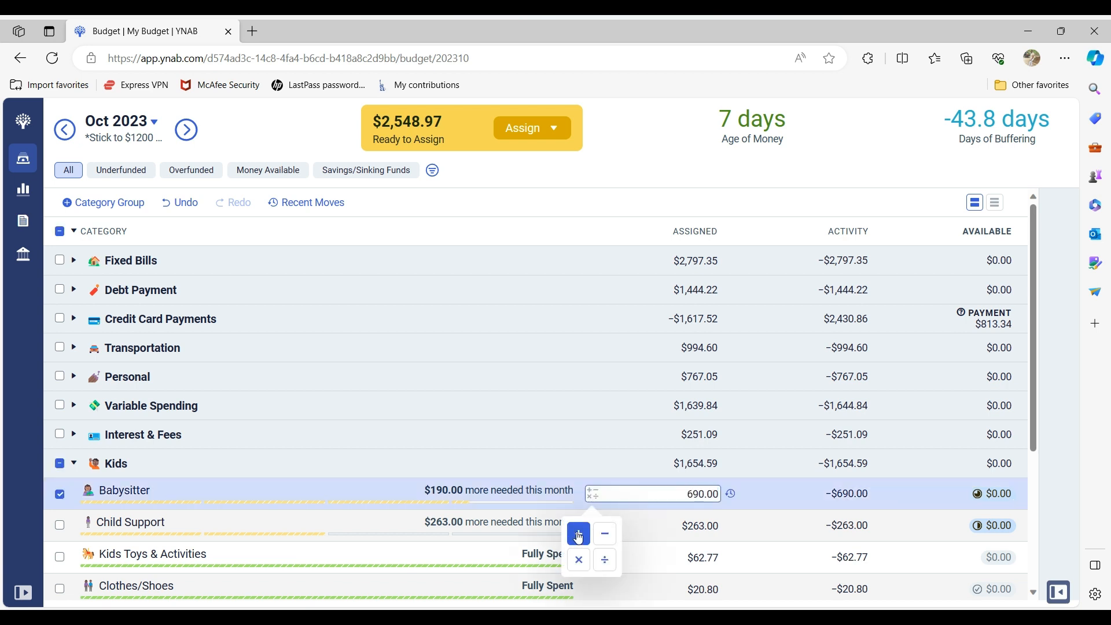
text(220)
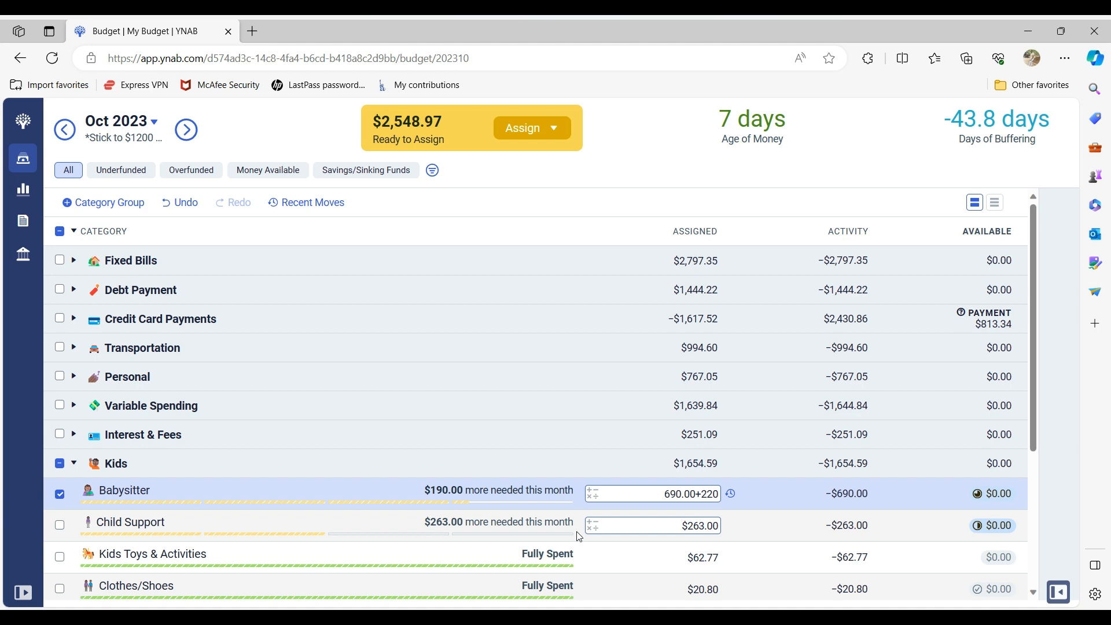
key(Return)
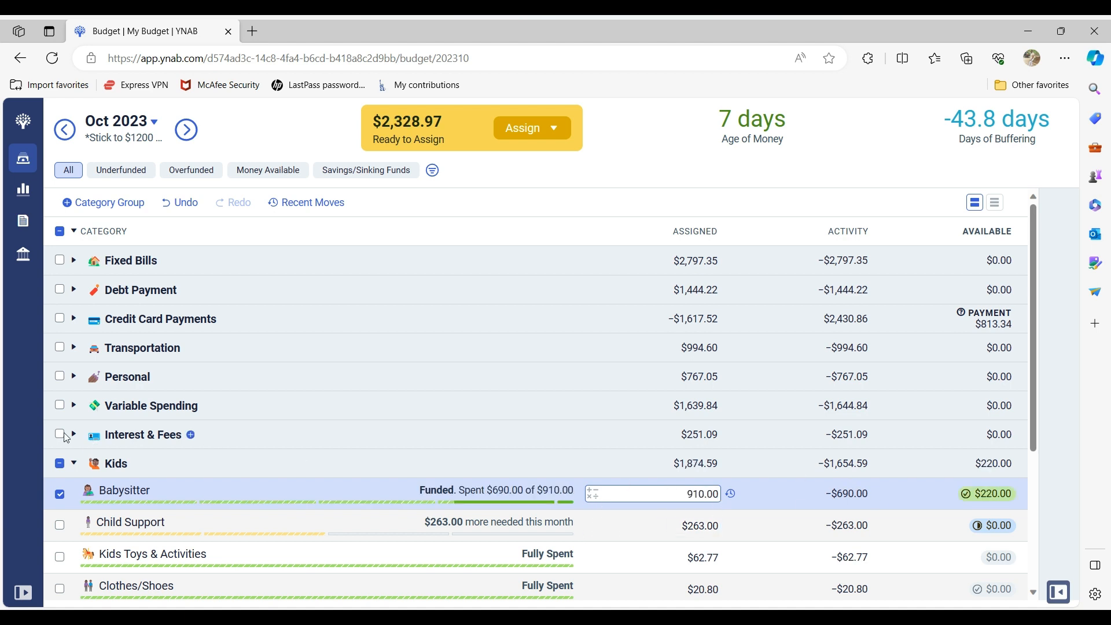
click(59, 493)
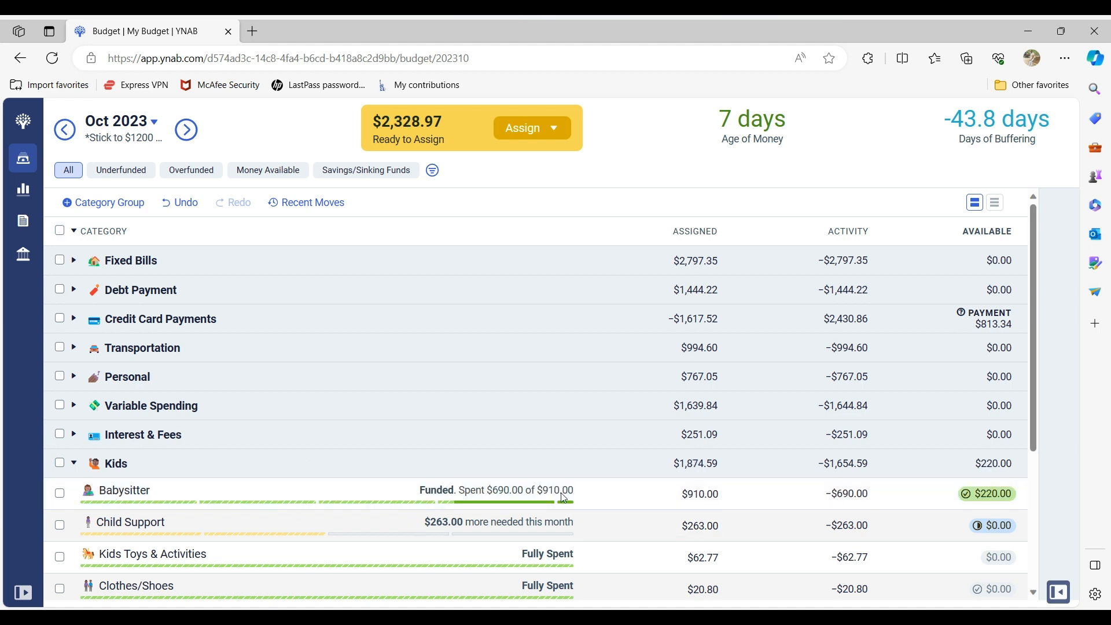
Step: Add $263 to the amount assigned to Child Support in the Kids group
scroll(1036, 602, down, 1)
scroll(1036, 602, down, 3)
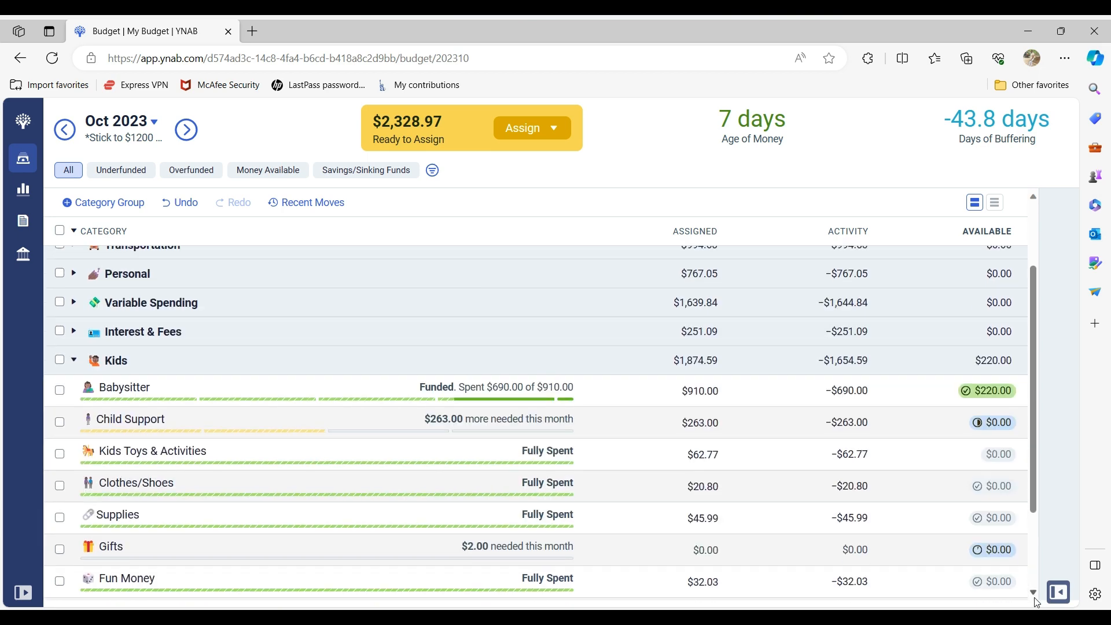
click(668, 375)
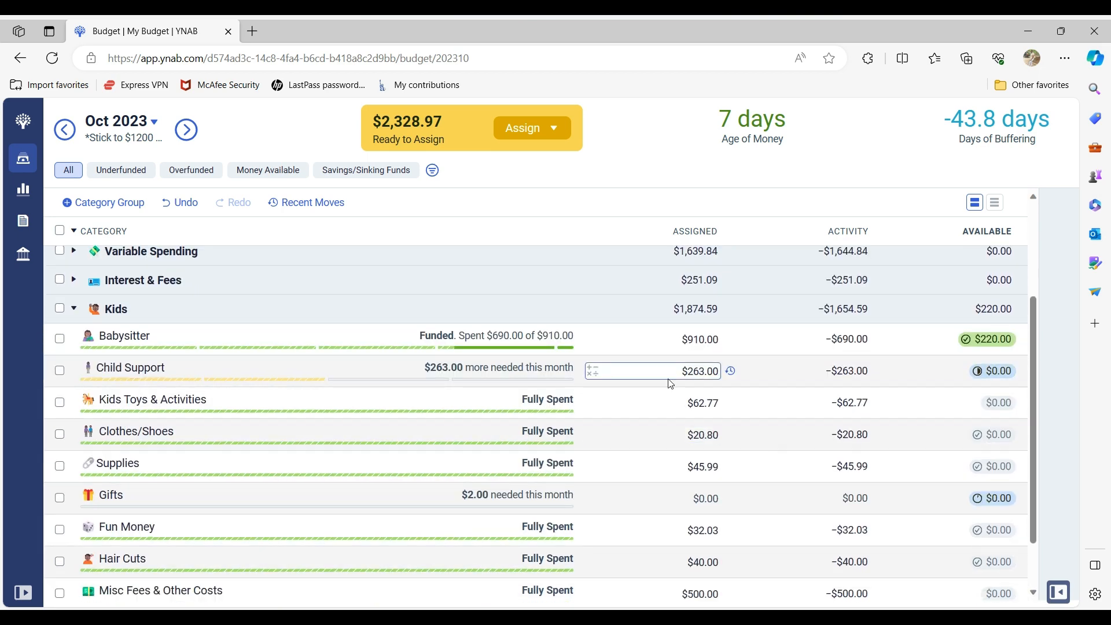
click(592, 371)
click(581, 410)
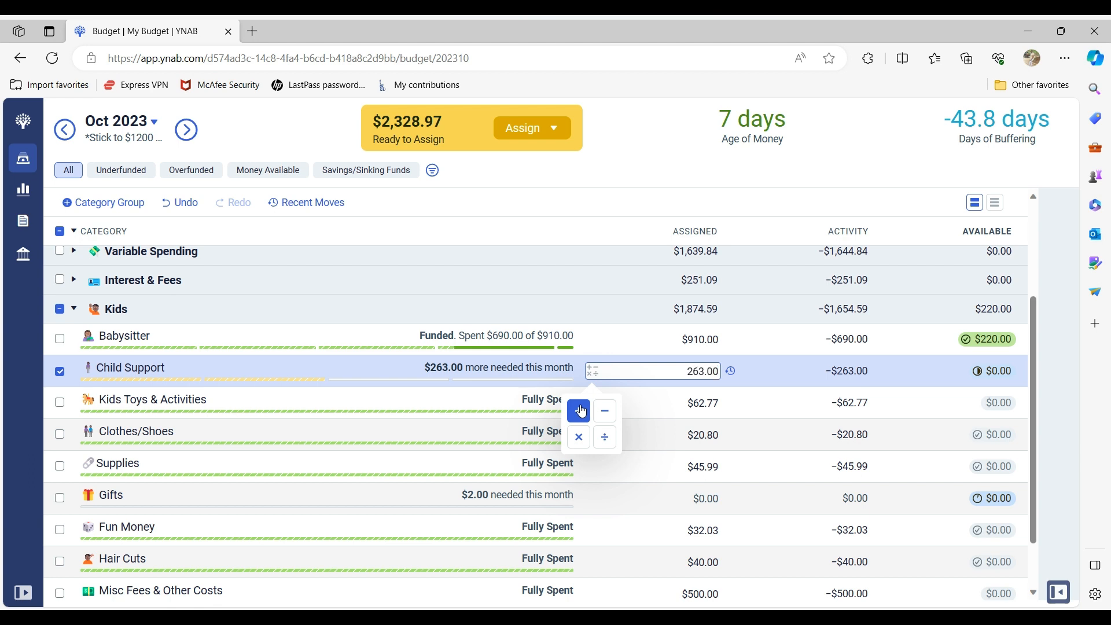
text(263)
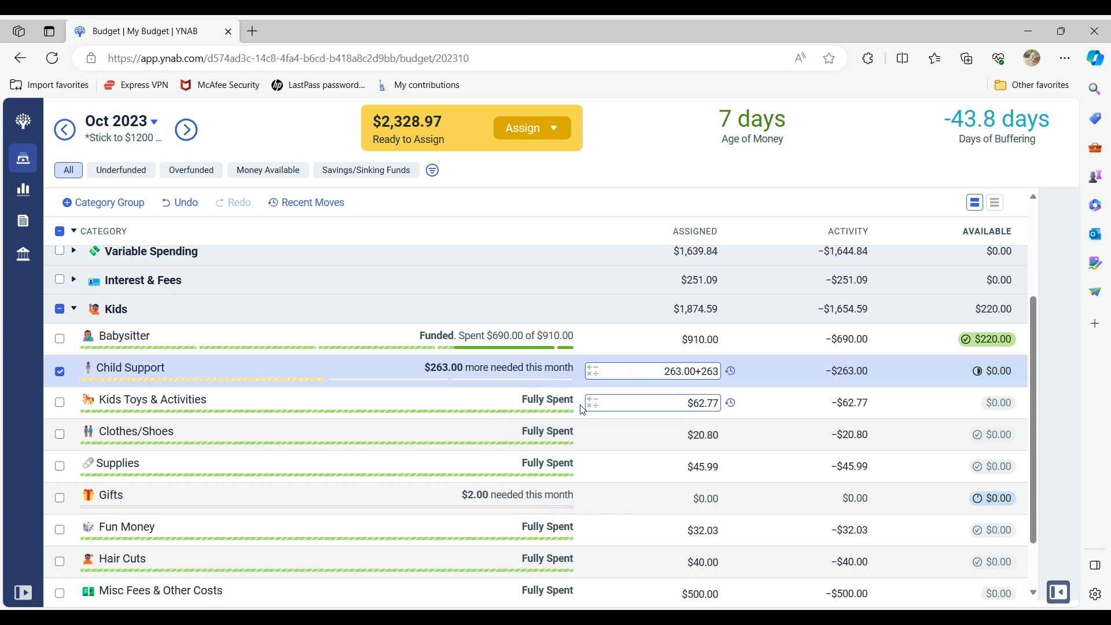
key(Return)
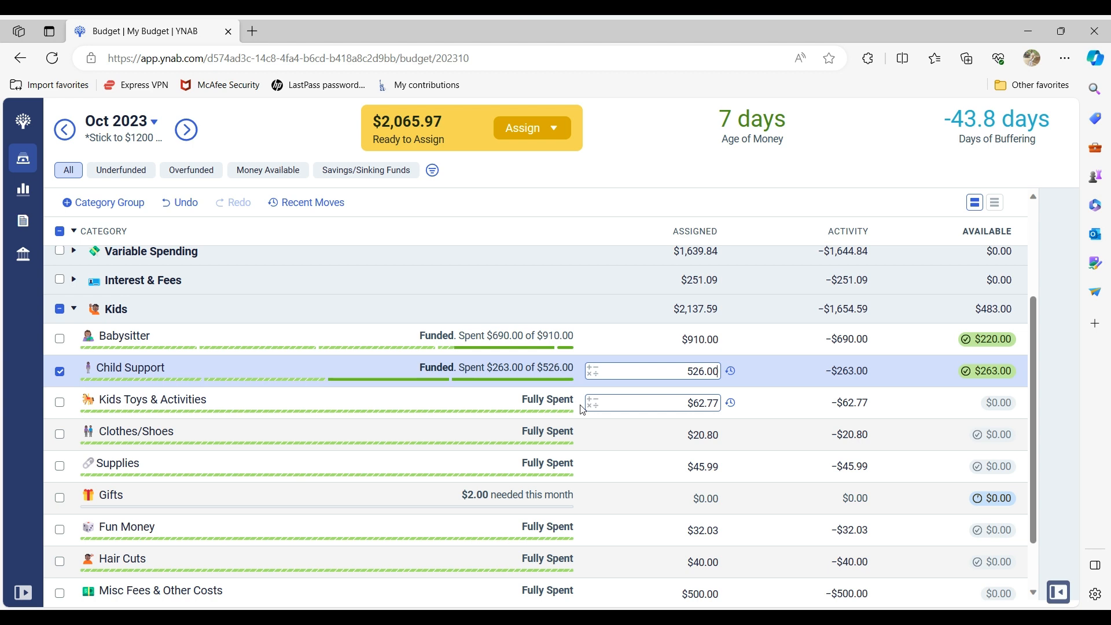
click(60, 372)
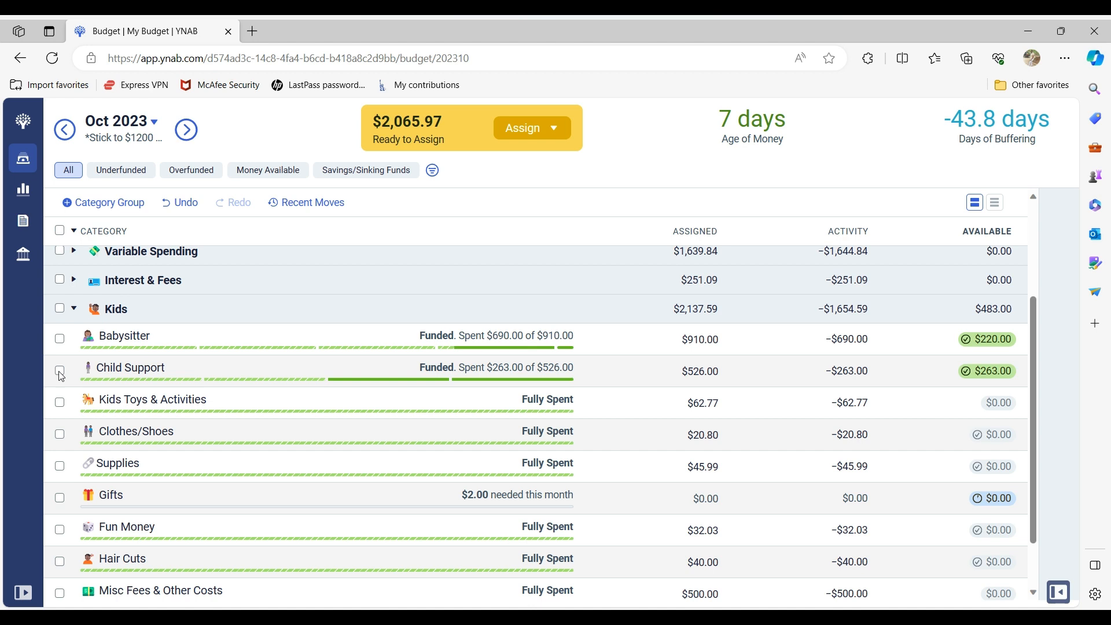
Step: Try moving the Child Support category into the Personal group and undo the move
drag(60, 375, 446, 346)
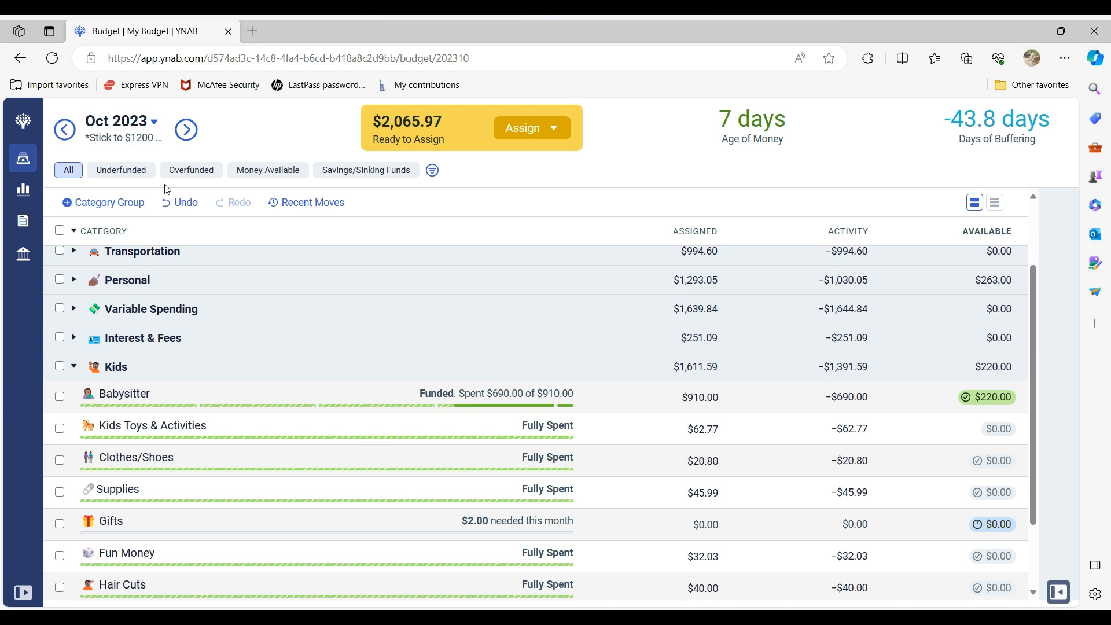
click(176, 202)
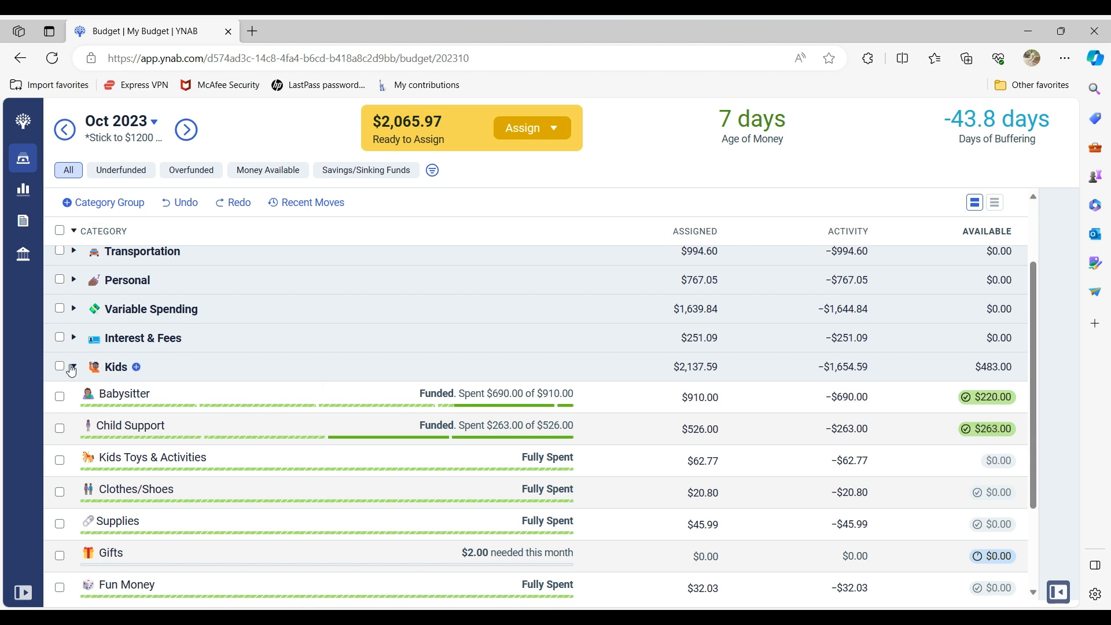
Step: Collapse the Kids group and add $300 to the amount assigned to OMF in the Debt Payment group
click(73, 367)
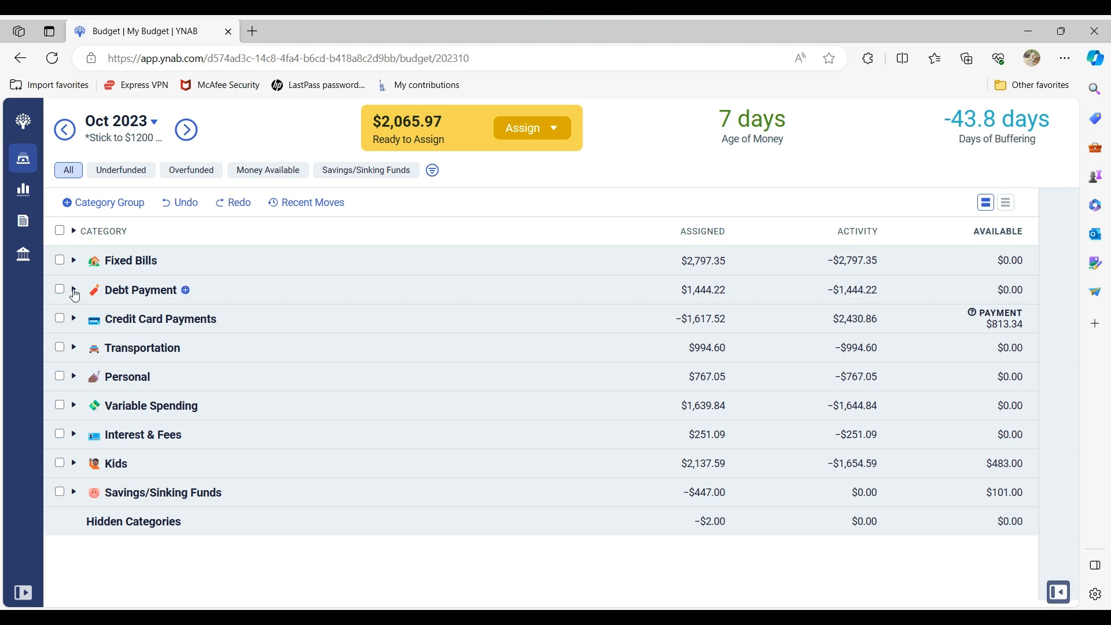
click(73, 290)
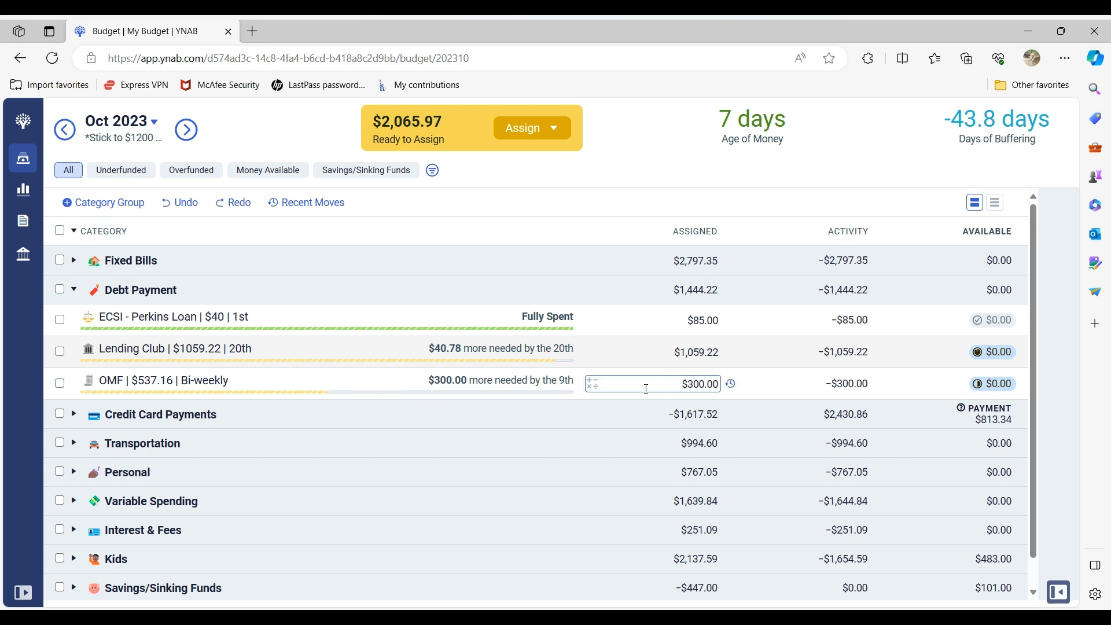
click(590, 384)
click(578, 423)
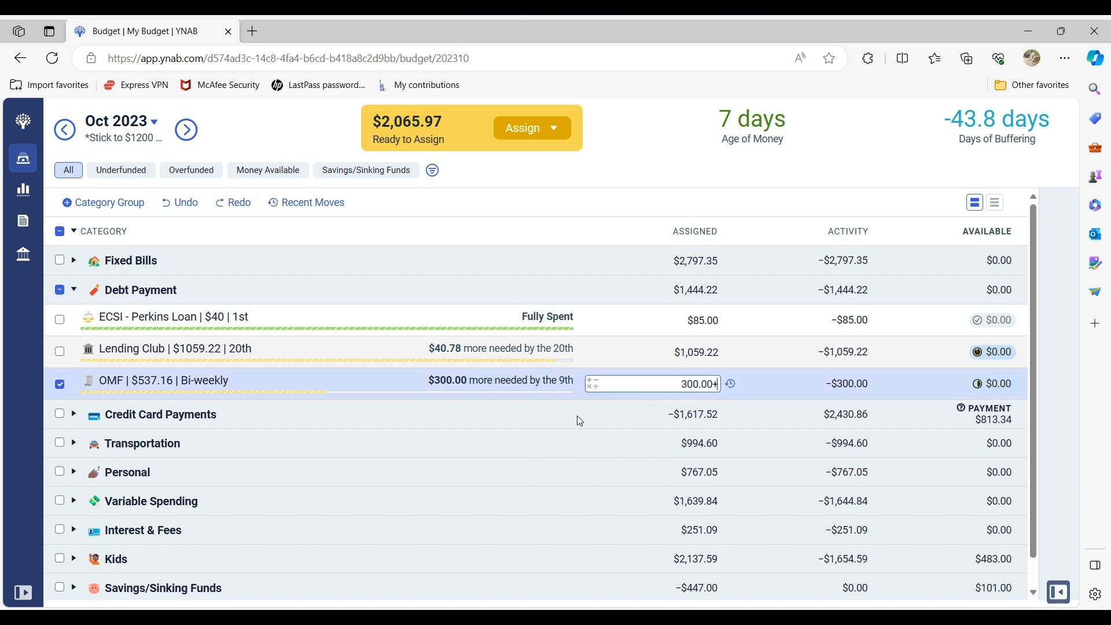
text(300)
key(Return)
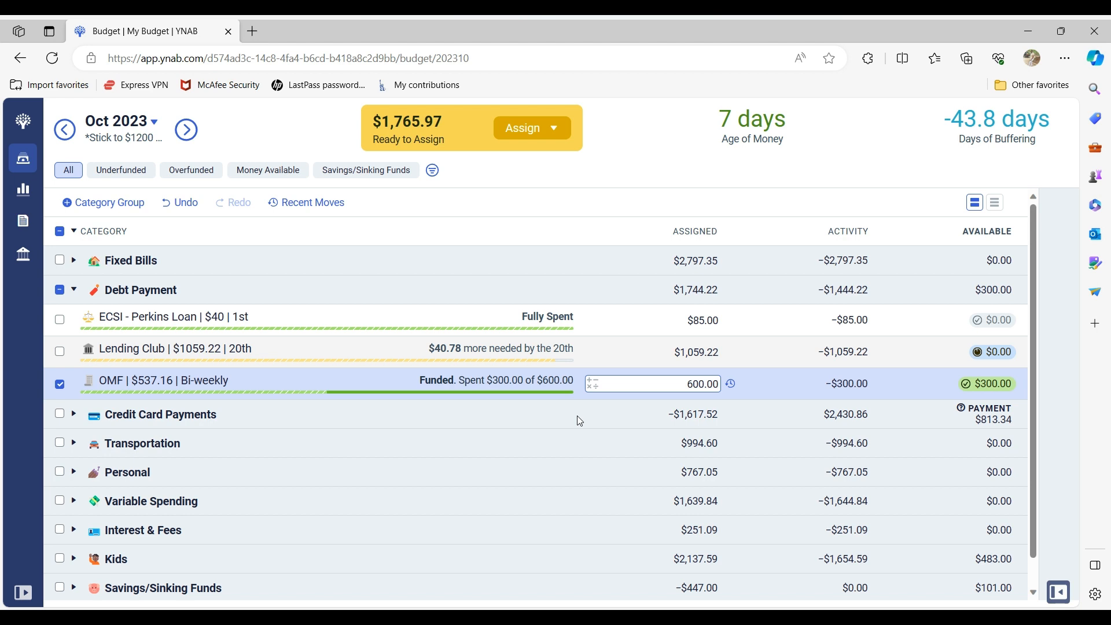
click(60, 385)
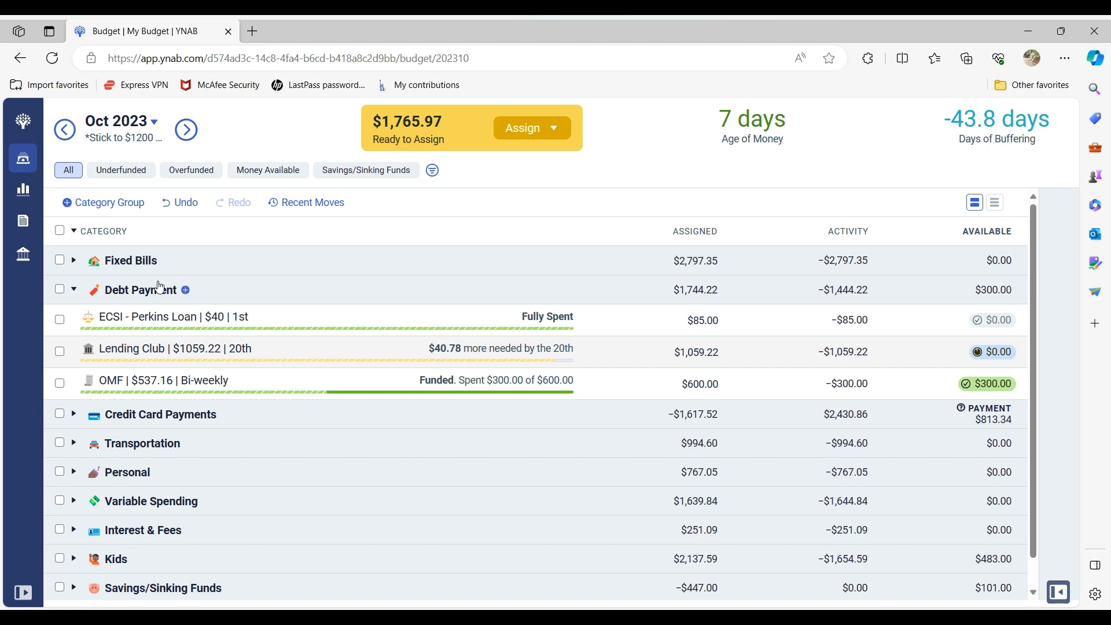
Step: Collapse the Debt Payment group and add $7.27 to the amount assigned to Subscriptions in the Fixed Bills group
click(74, 290)
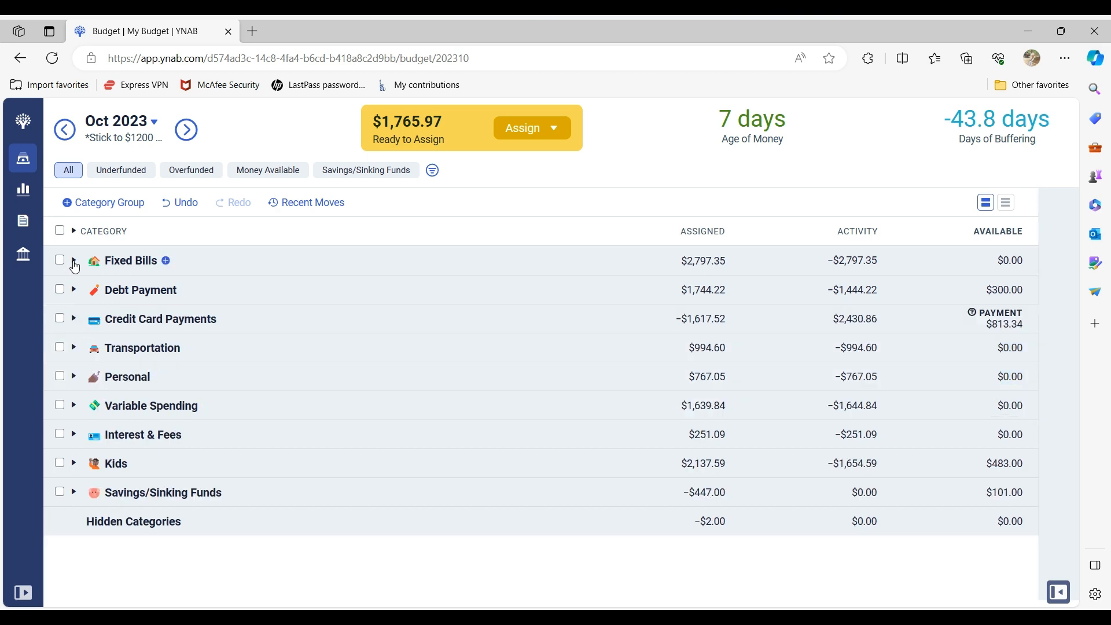
click(74, 261)
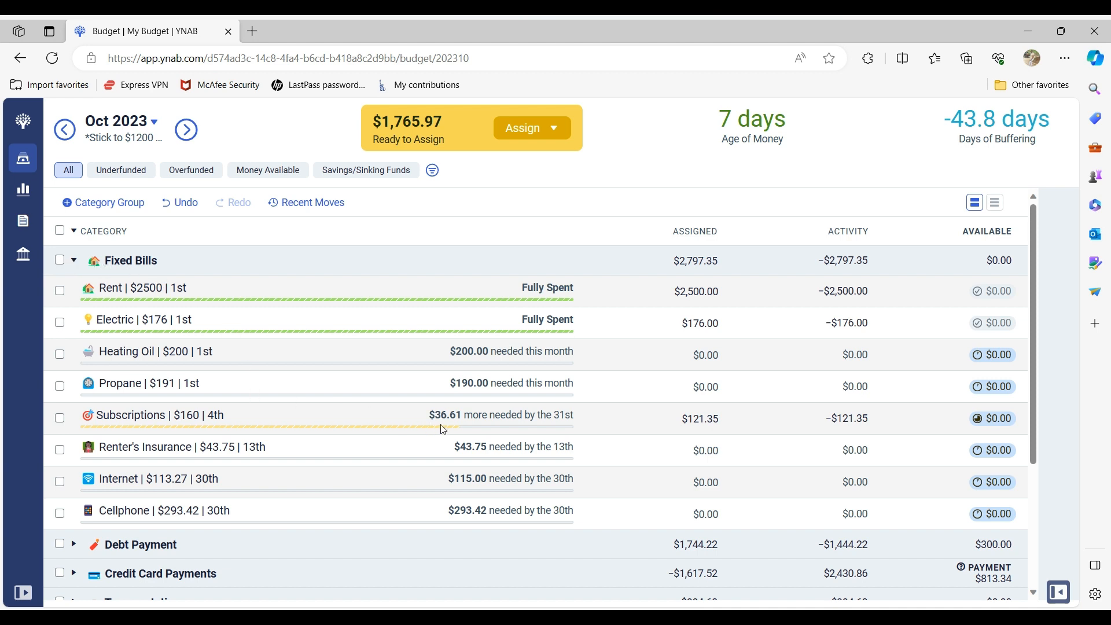
click(644, 427)
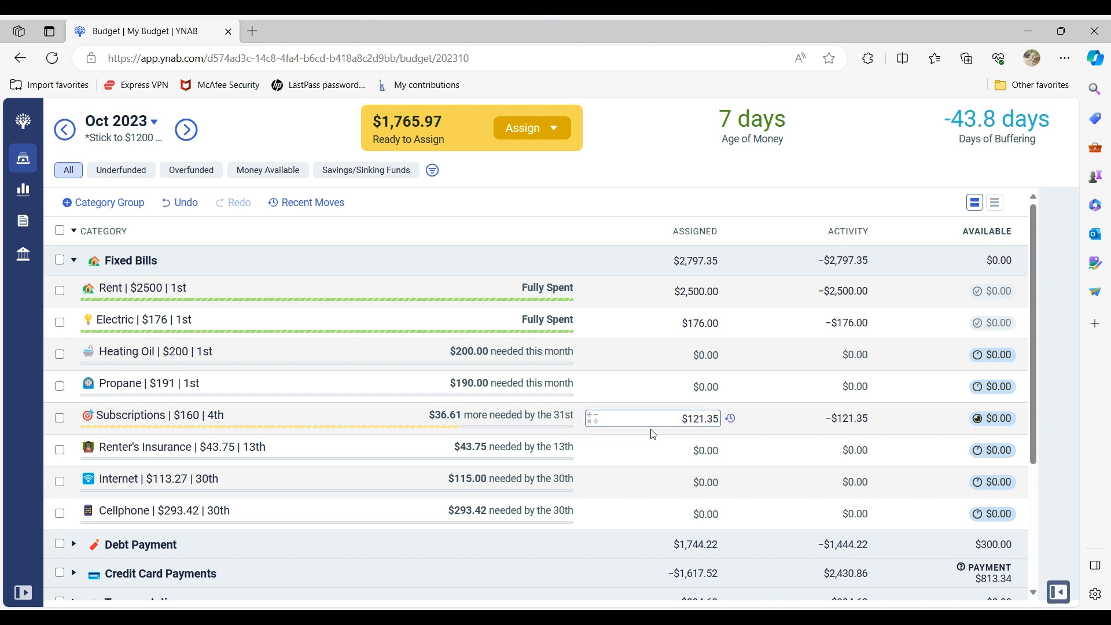
click(589, 418)
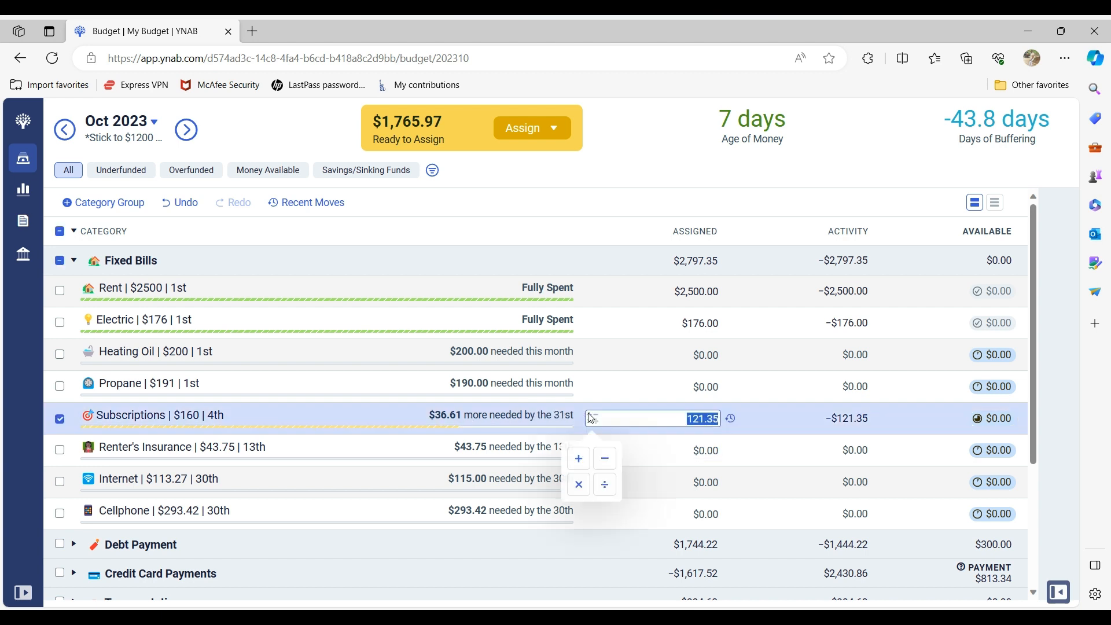
click(578, 458)
text(7)
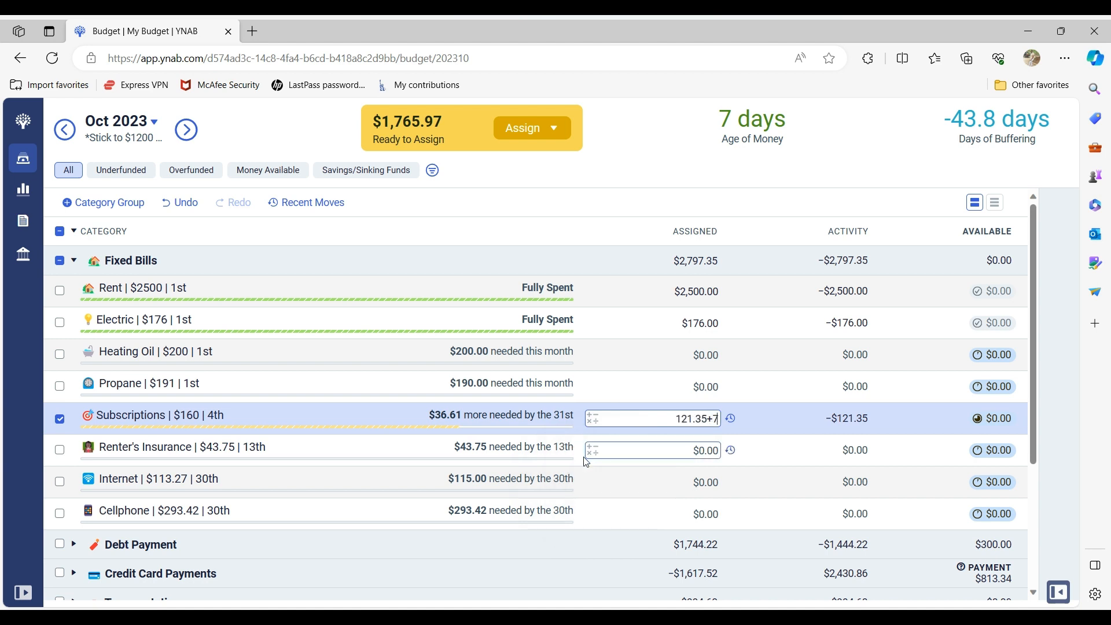
text(.27)
key(Return)
click(61, 419)
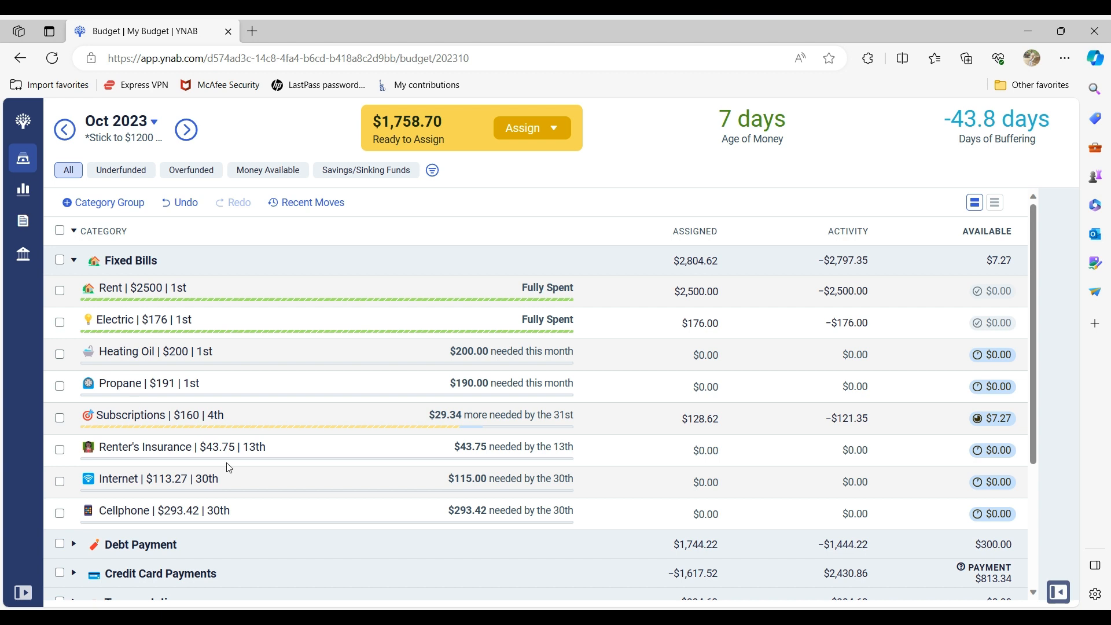
Step: Assign $252.94 to the Cellphone category in the Fixed Bills group
click(688, 517)
key(Escape)
click(704, 519)
click(631, 512)
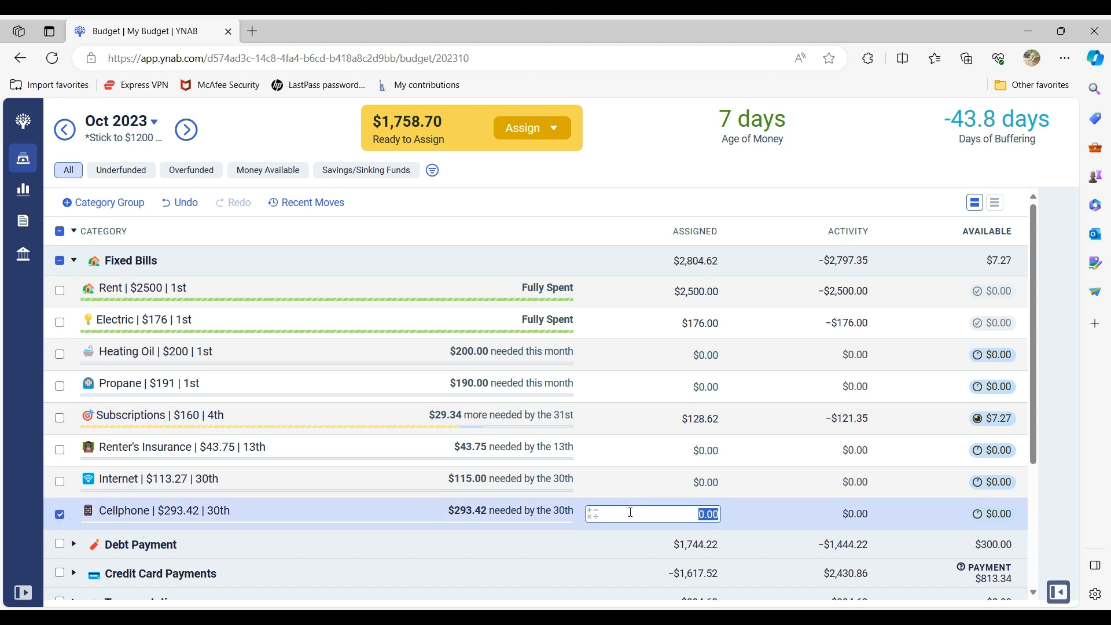
text(252.94)
key(Return)
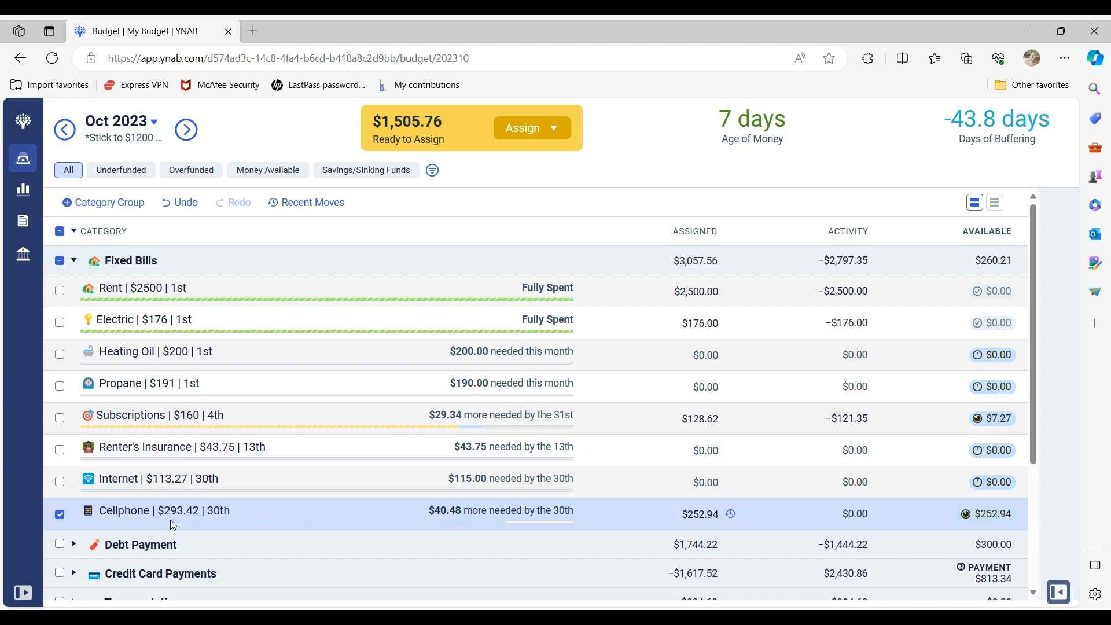
Step: Try auto-assigning the underfunded $115.00 to the Internet category in the Fixed Bills group, and undo that assignment
click(59, 514)
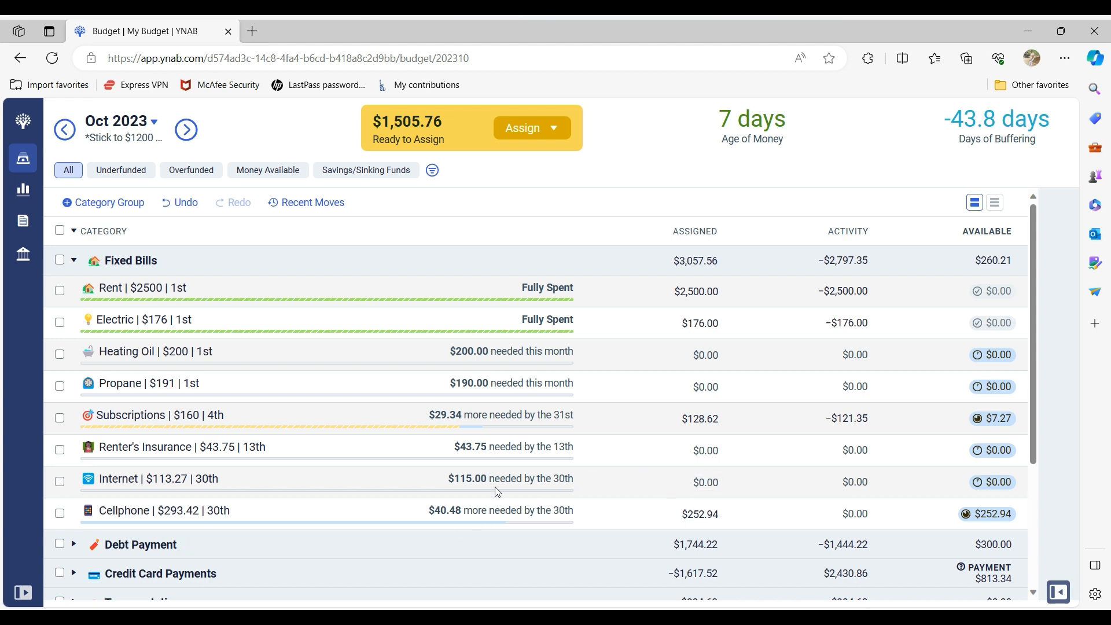
click(659, 482)
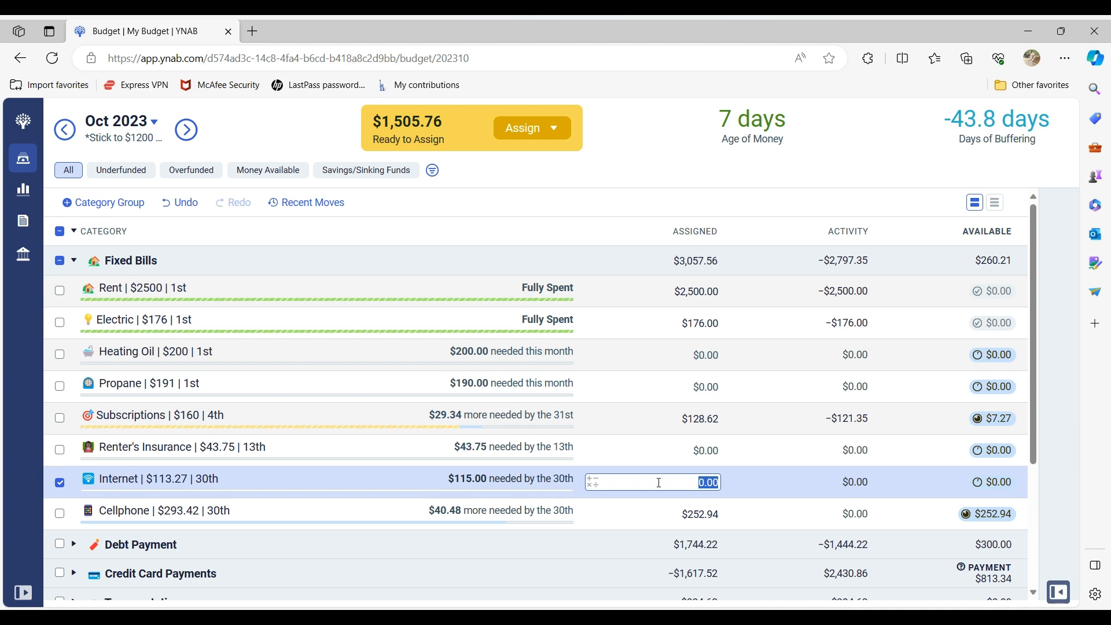
click(1060, 591)
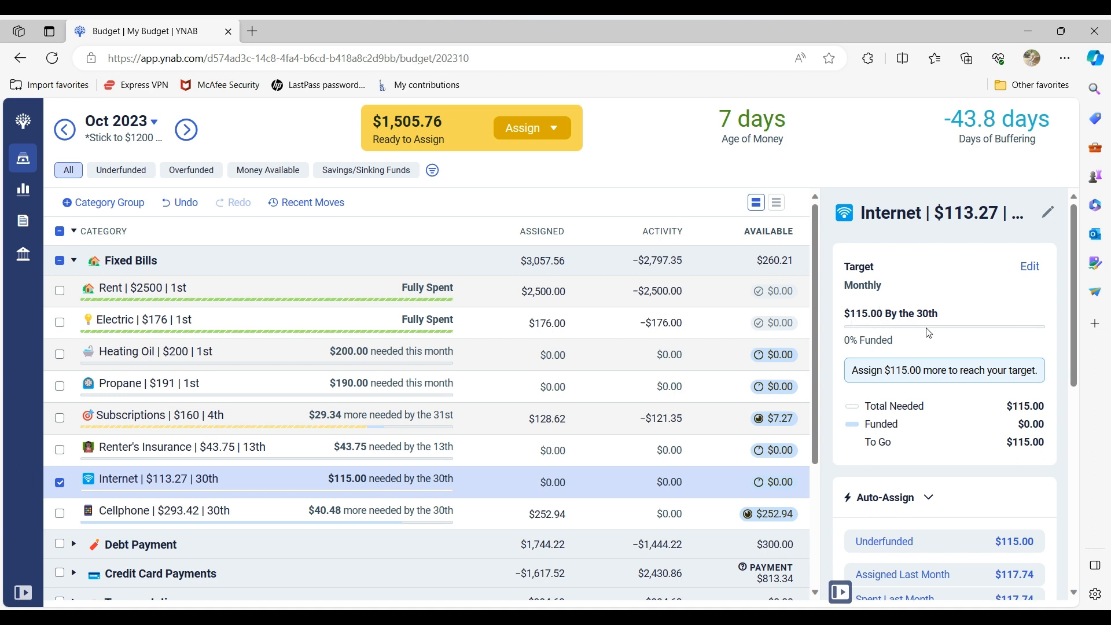
click(1074, 592)
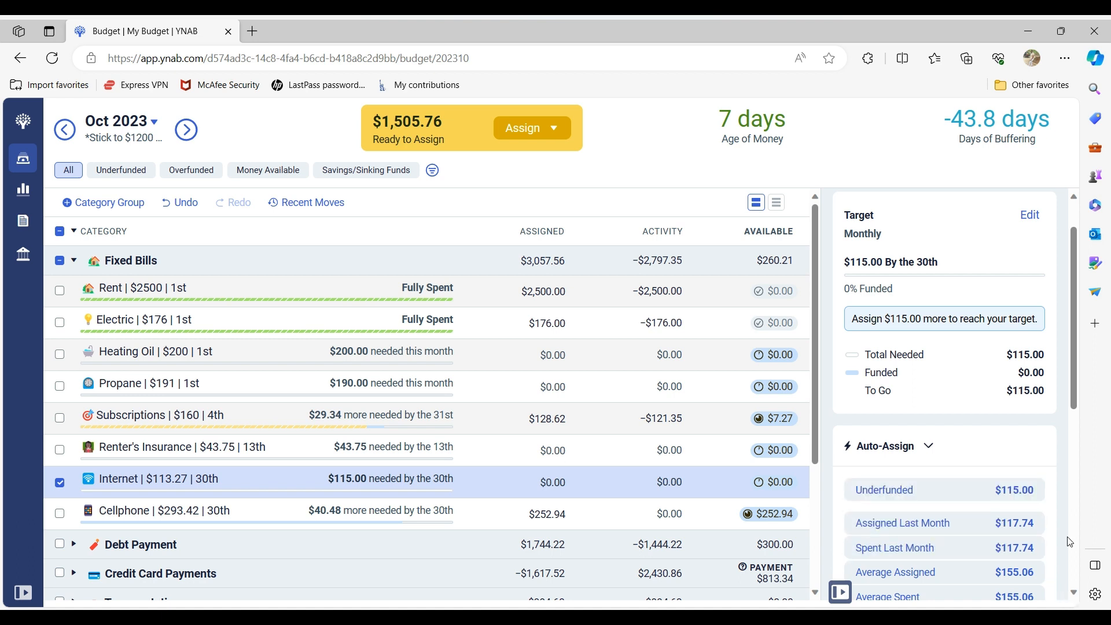
click(1017, 501)
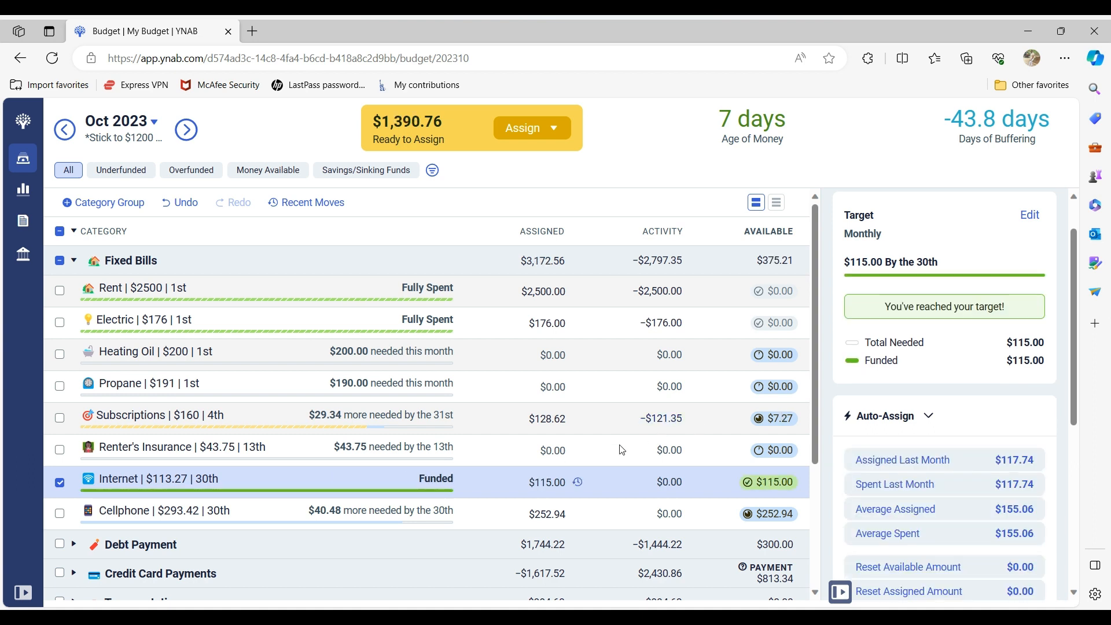
click(838, 590)
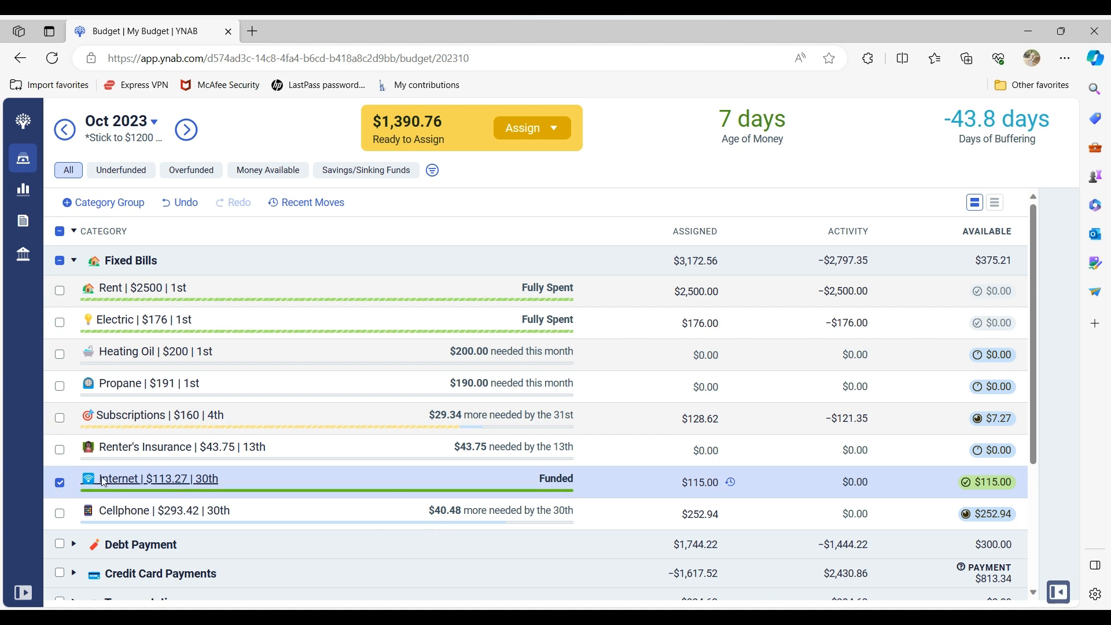
click(696, 478)
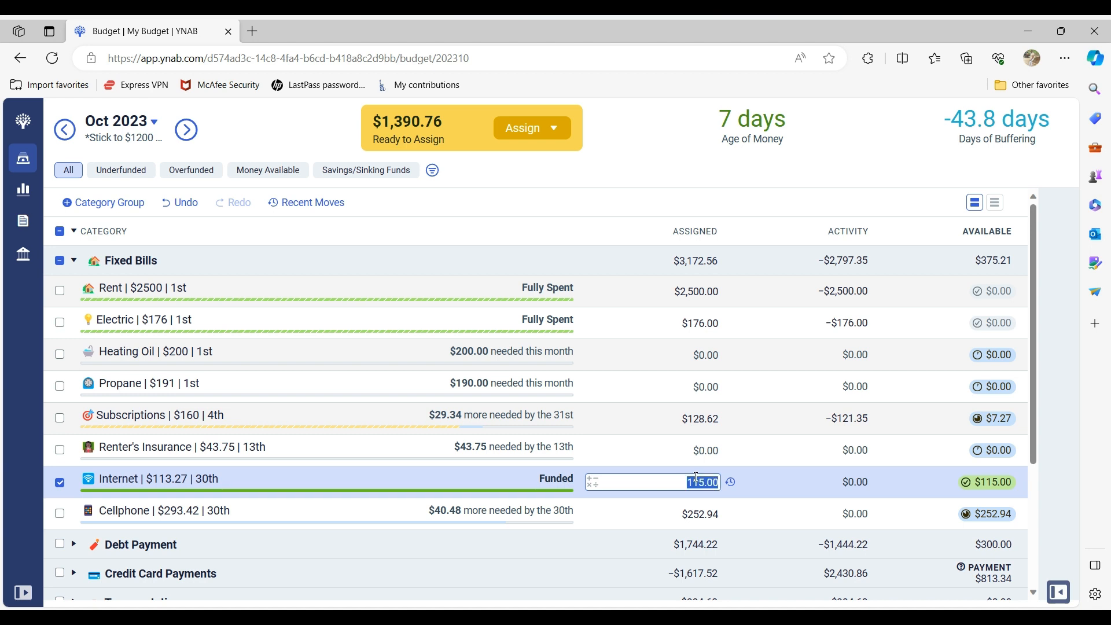
click(183, 201)
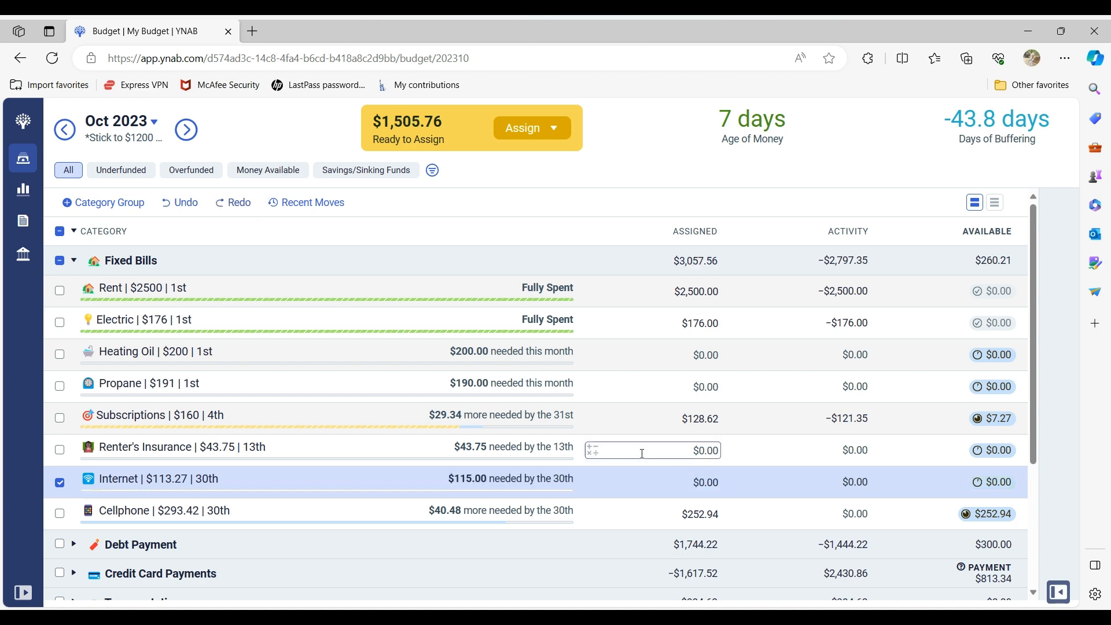
Step: Assign $114 to the Internet category in the Fixed Bills group and deselect the category
click(643, 484)
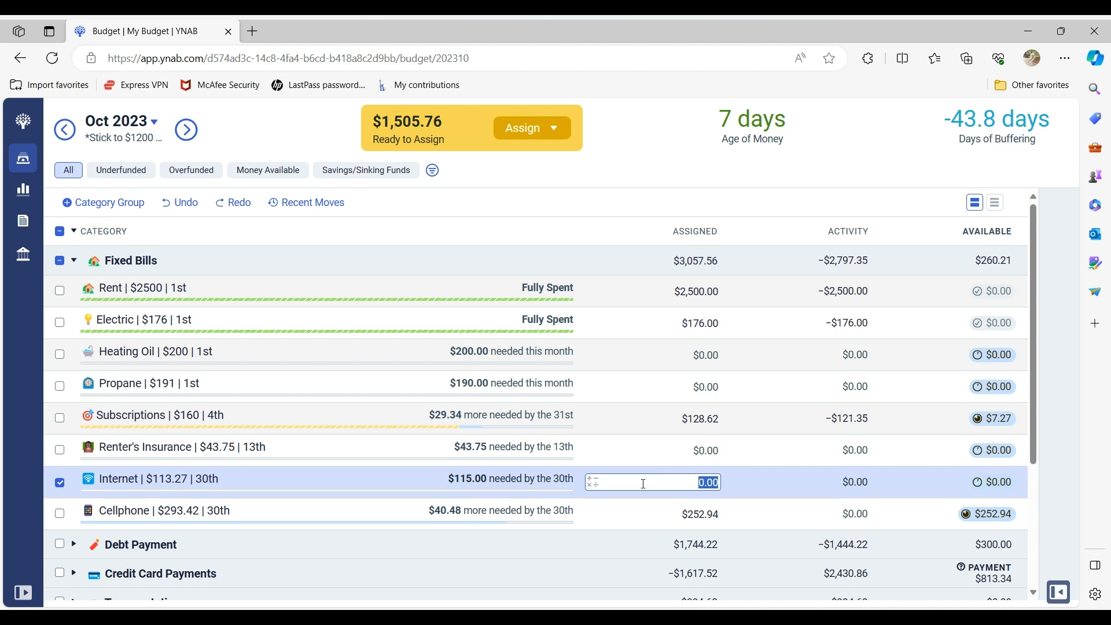
text(114)
key(Return)
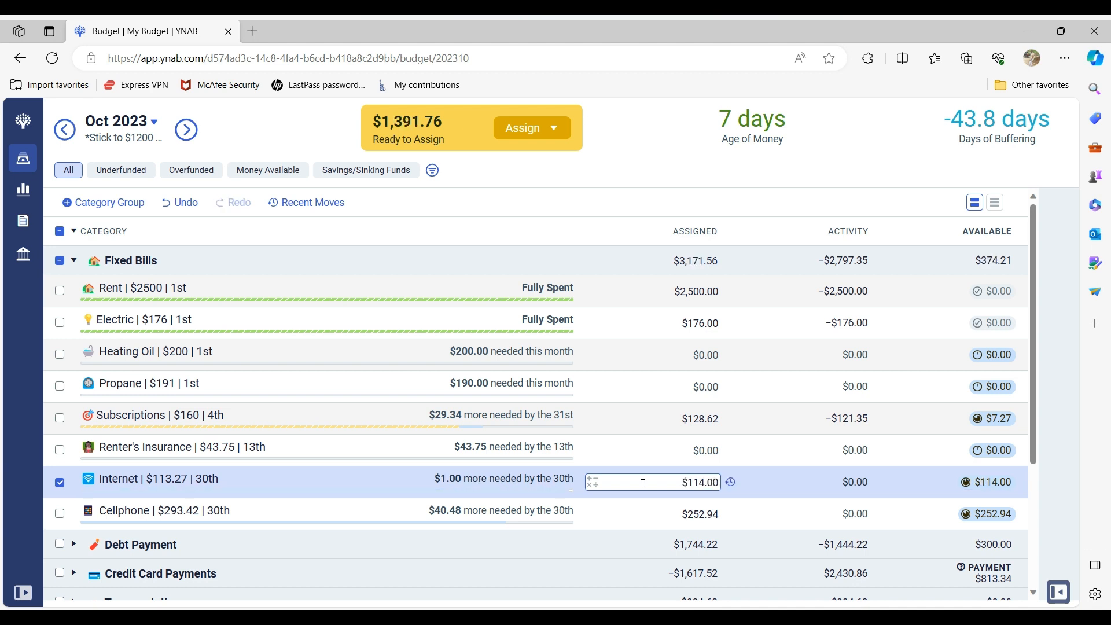
click(575, 468)
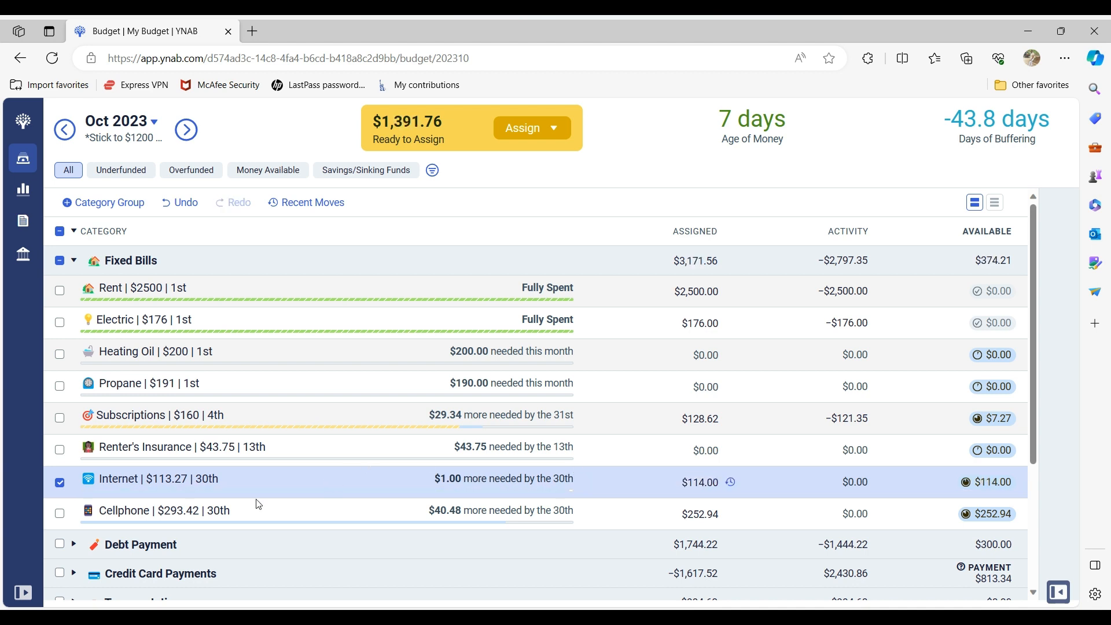
click(60, 483)
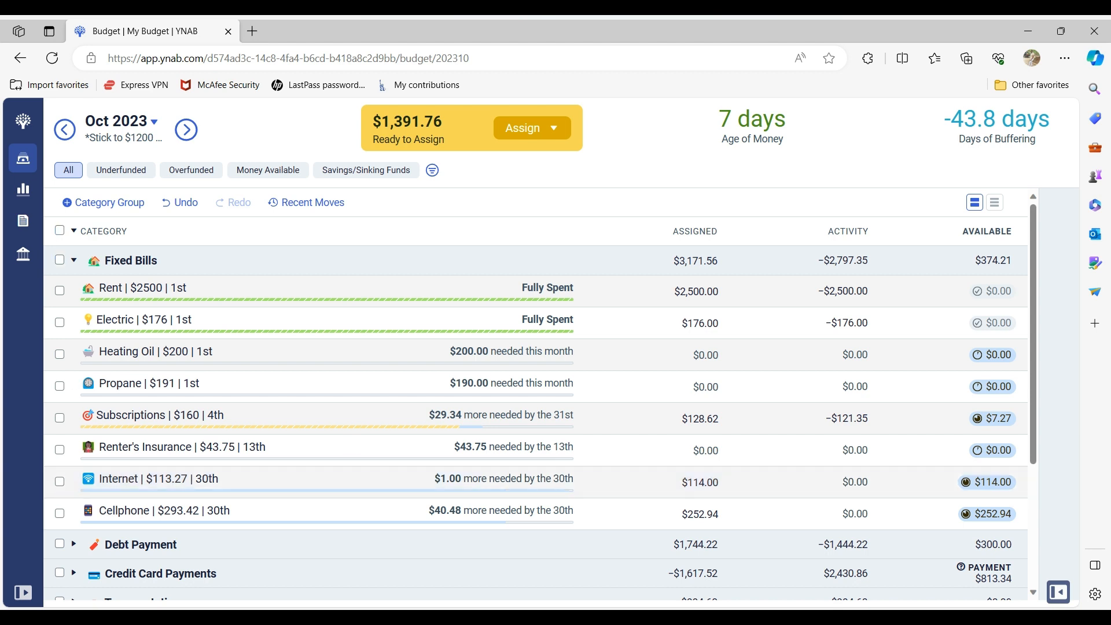
Step: Expand all category groups and show the month's auto-assign summary beside the budget with no category selected
click(73, 261)
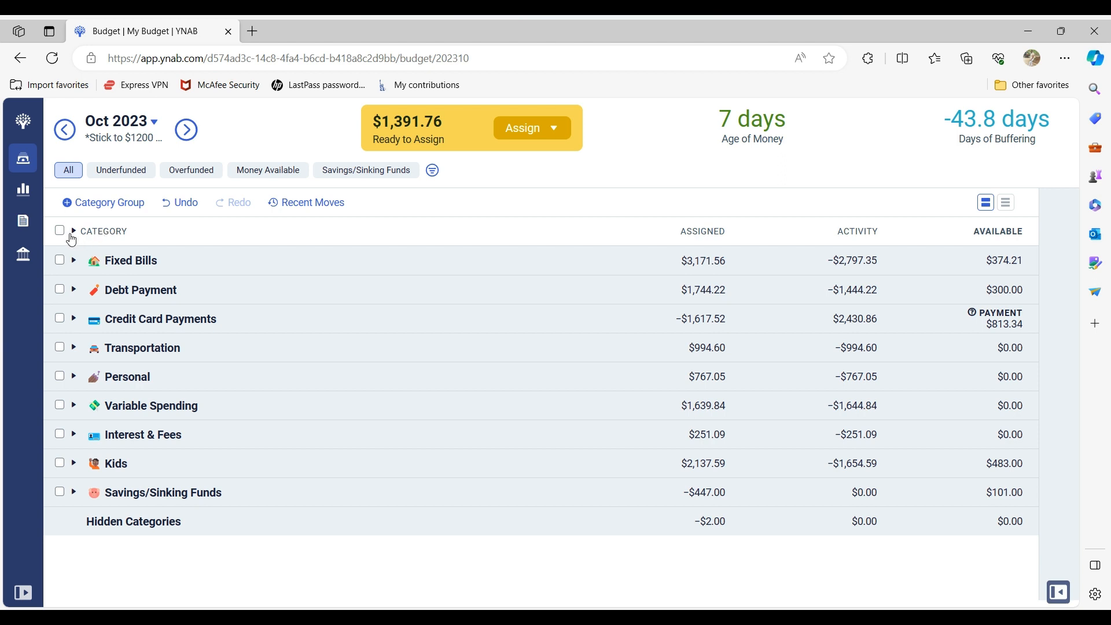
click(72, 232)
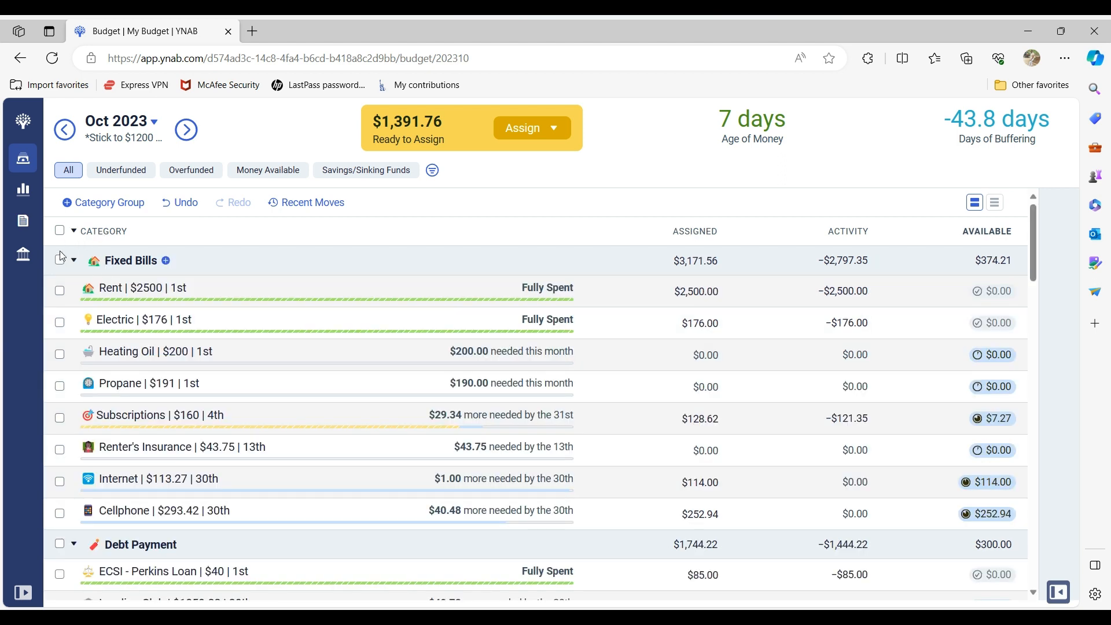
click(1024, 602)
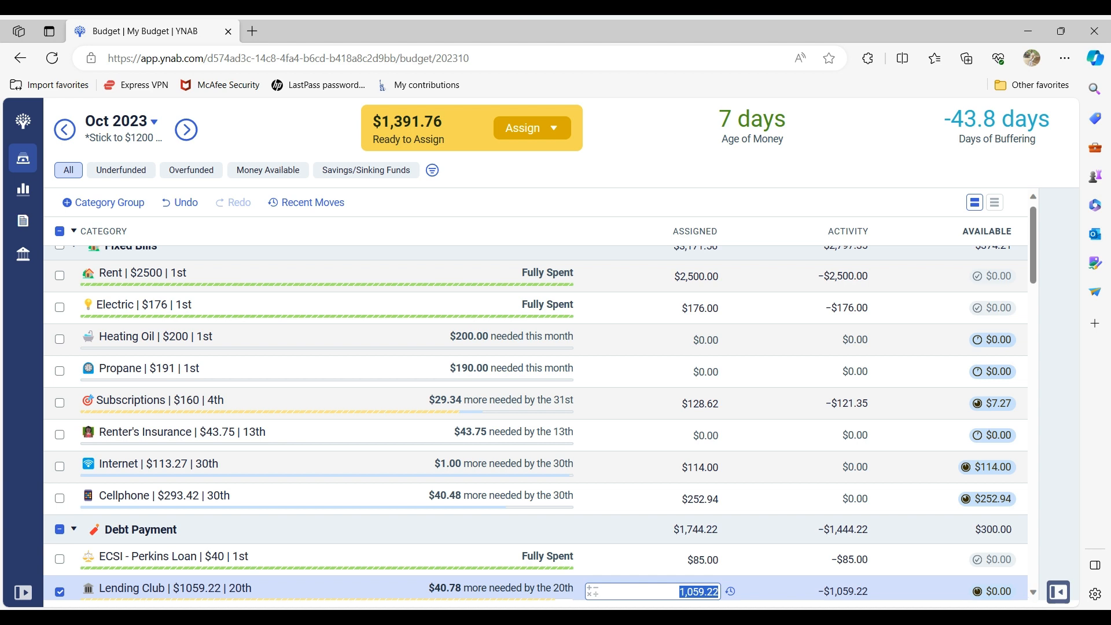
click(60, 590)
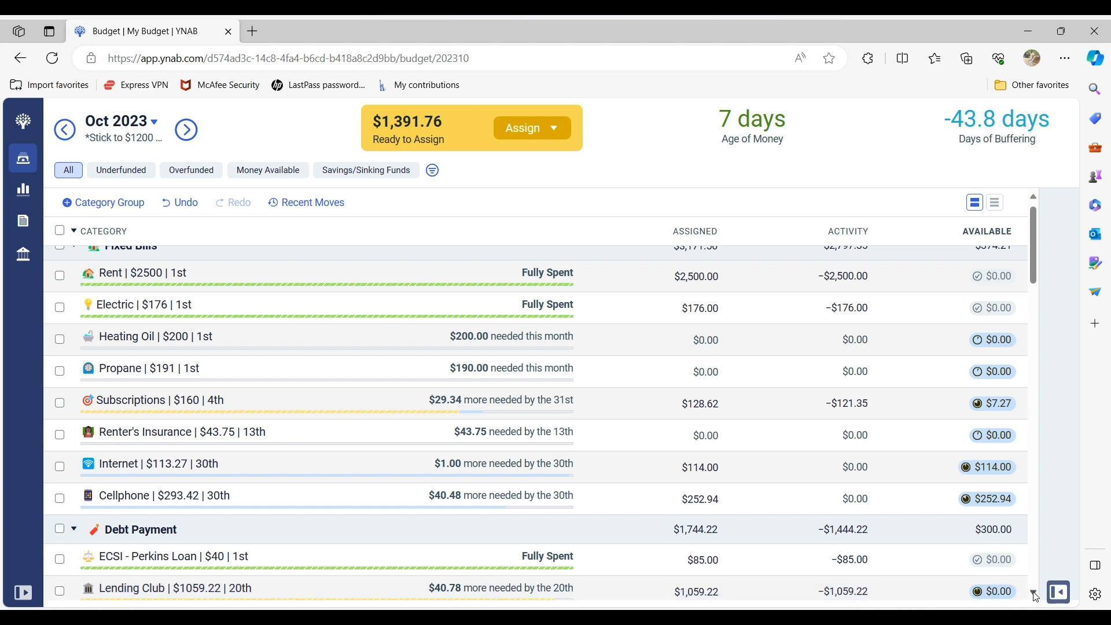
click(1058, 591)
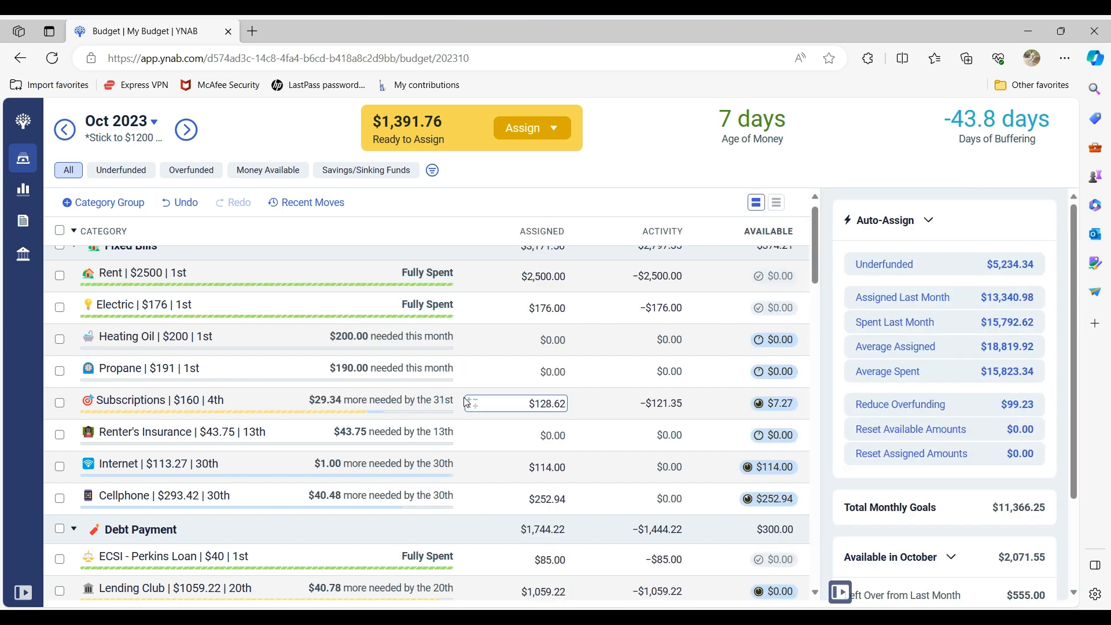
click(814, 199)
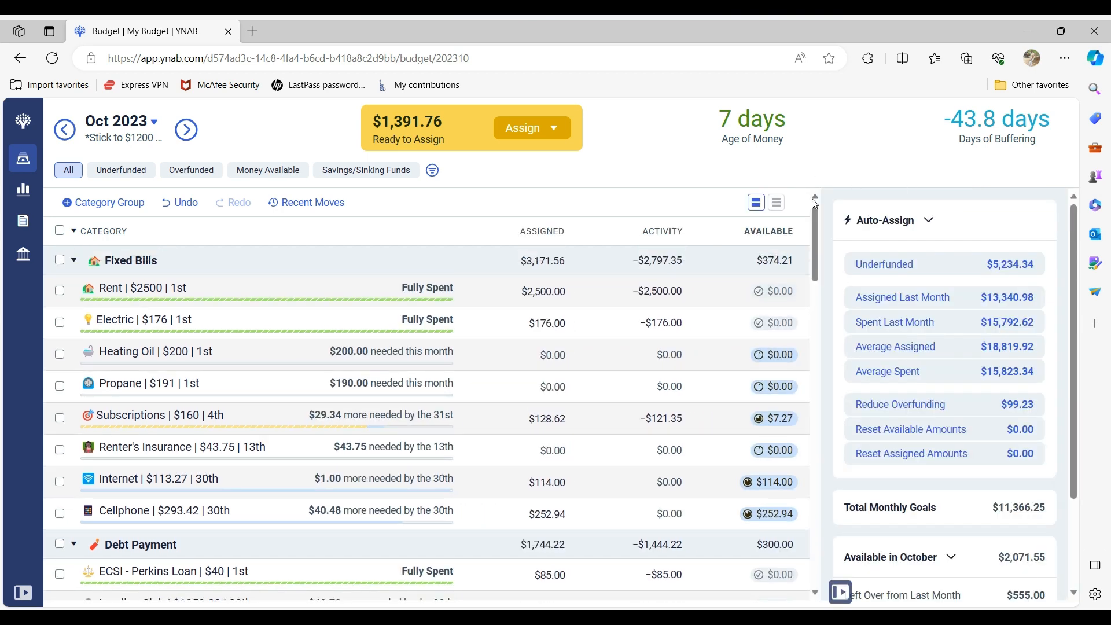
Step: Check the underfunded totals of the Fixed Bills and Debt Payment groups, collapsing each group once reviewed
click(60, 261)
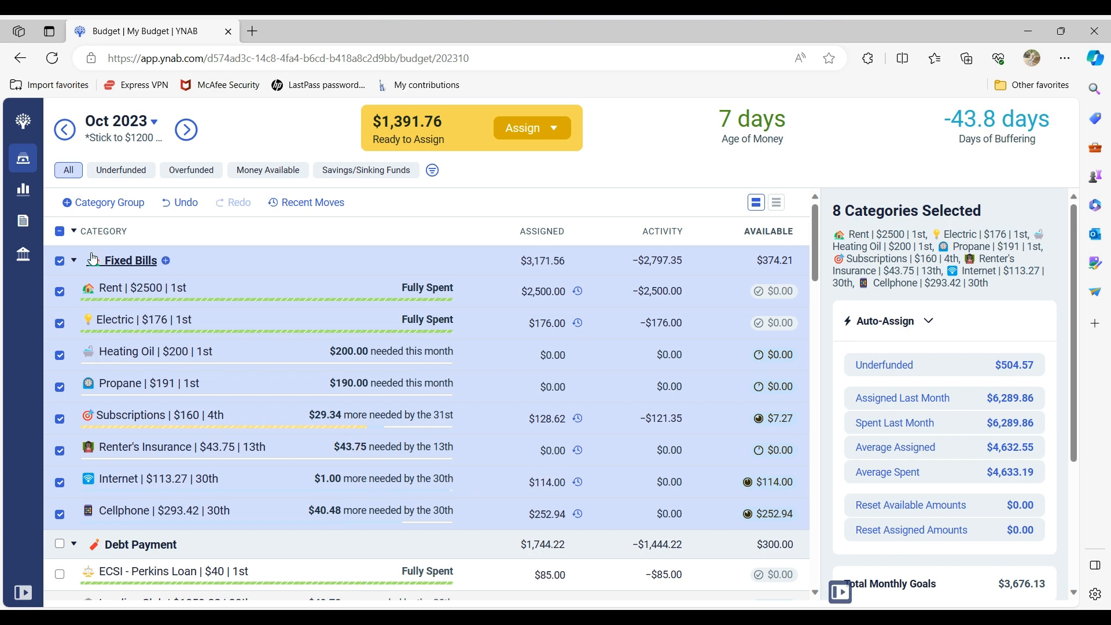
click(60, 262)
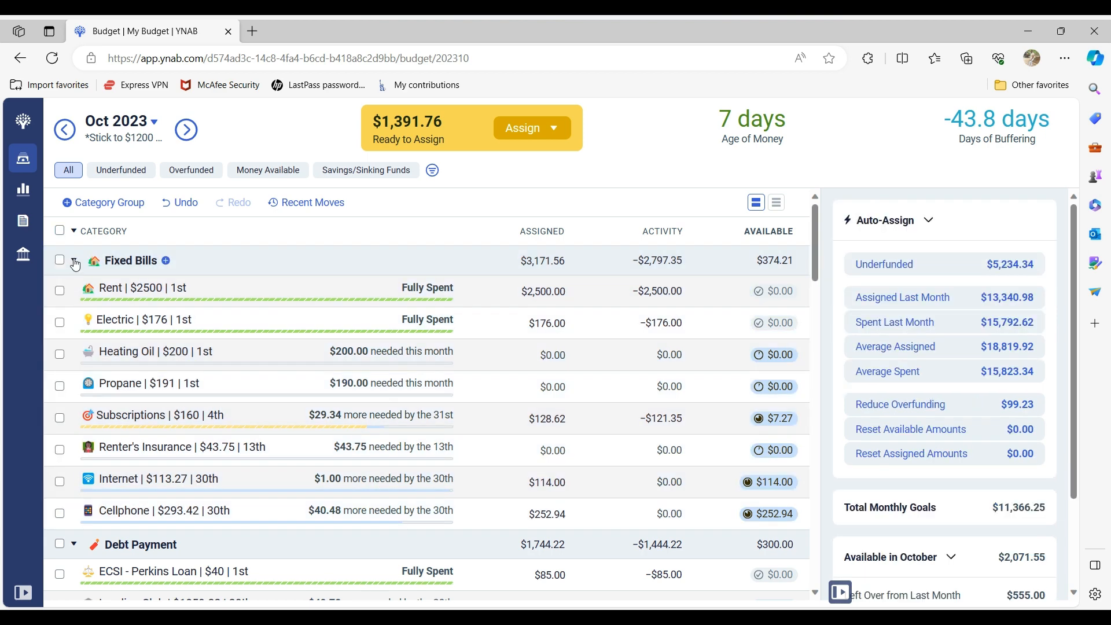
click(73, 260)
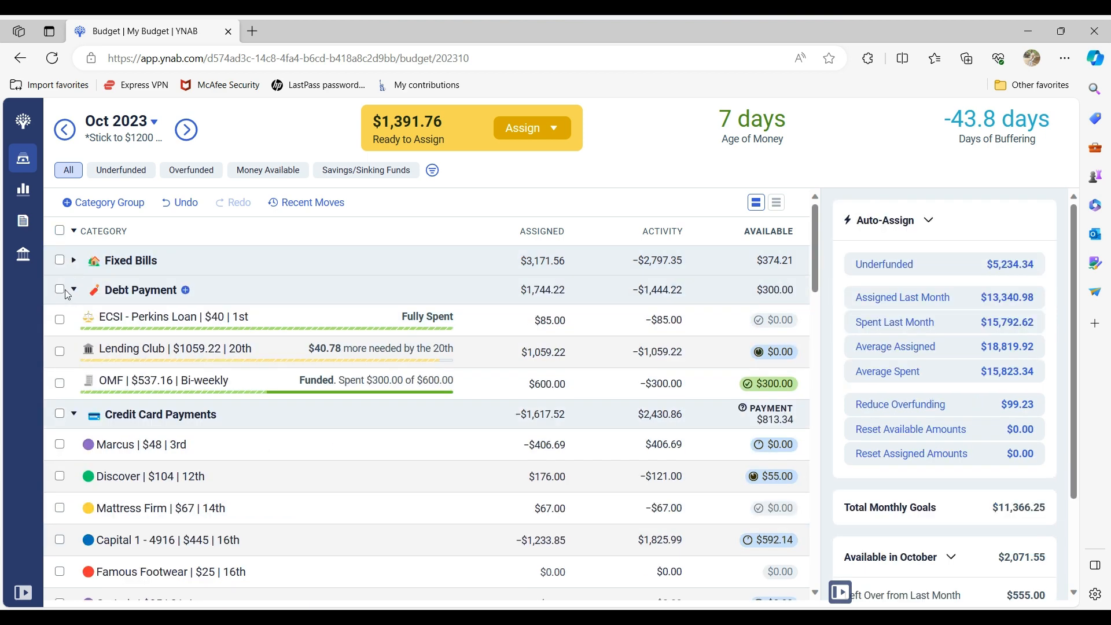
click(60, 290)
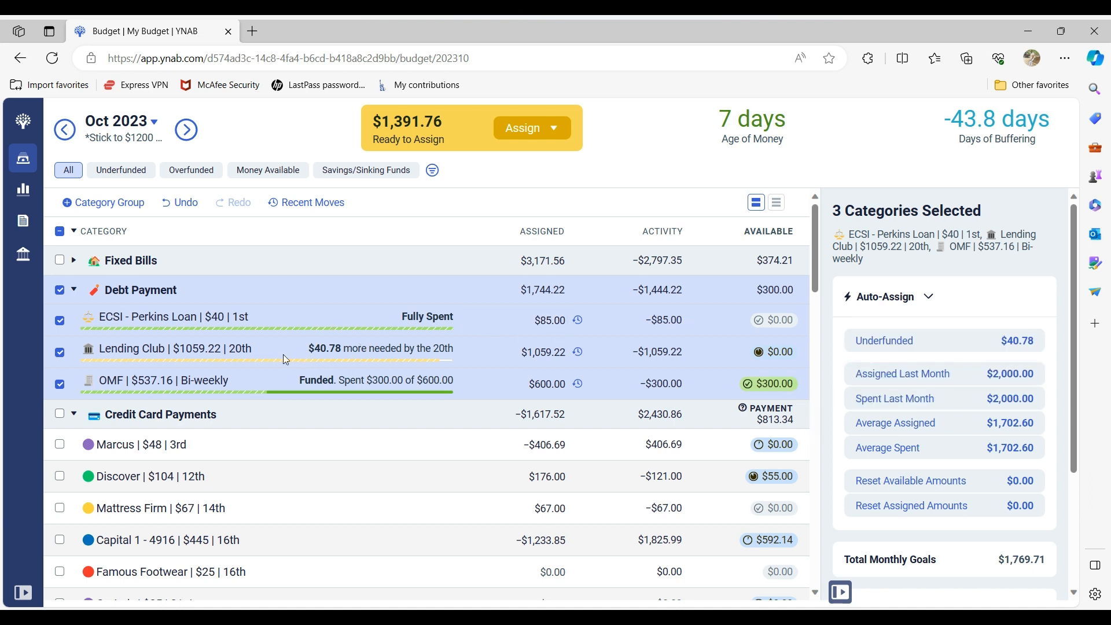
click(60, 291)
click(73, 291)
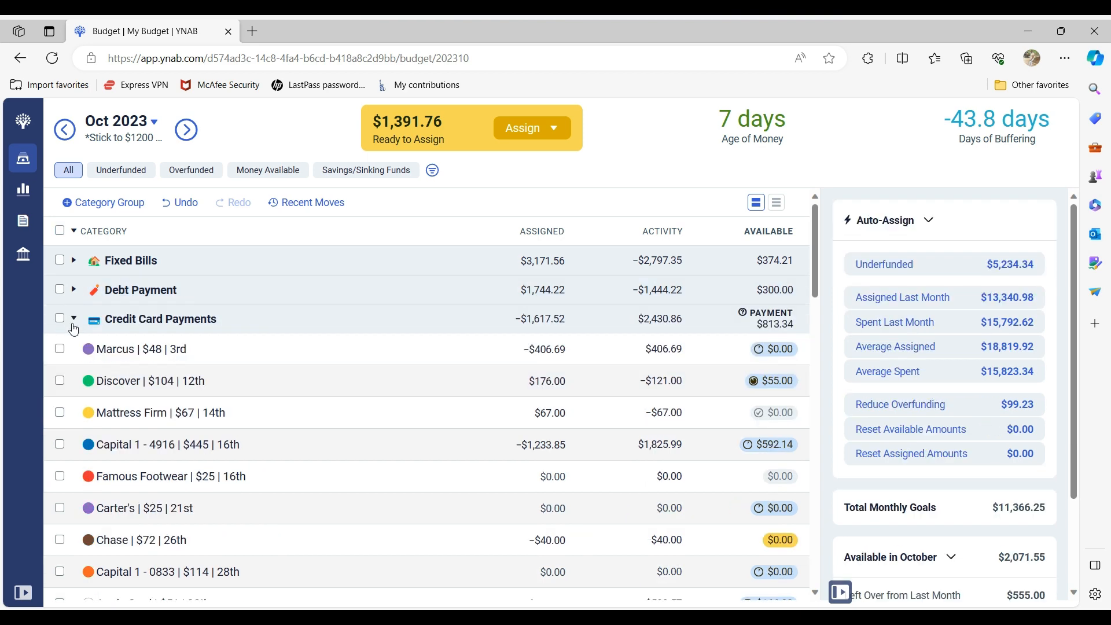
Step: Review the underfunded total and monthly goals for all Credit Card Payments categories, and collapse that group
click(60, 318)
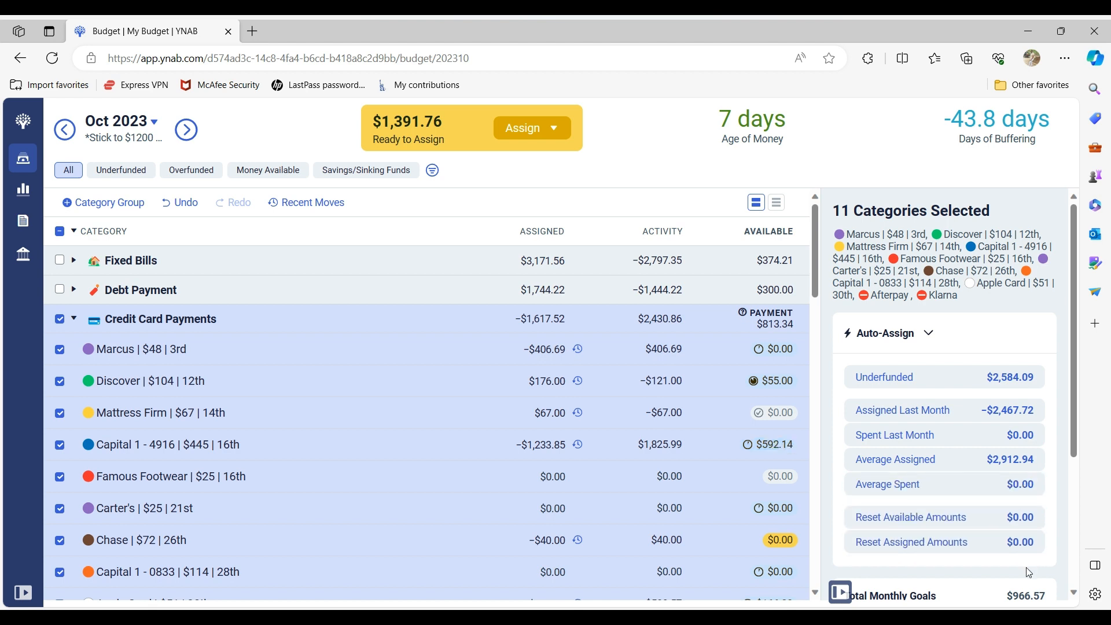
scroll(1073, 593, down, 3)
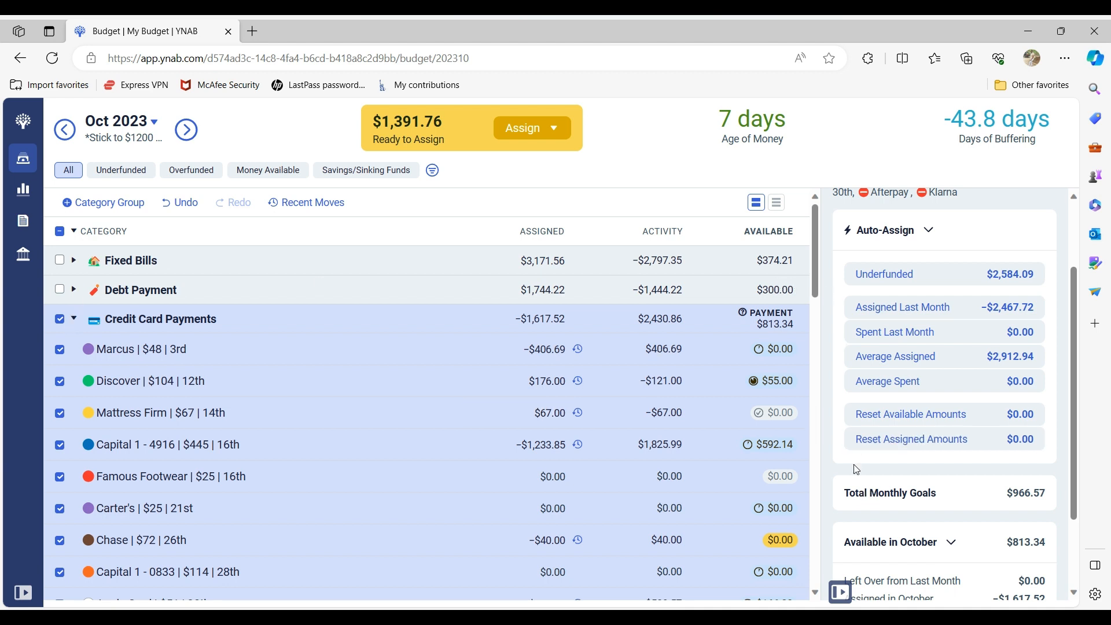
drag(816, 292, 817, 304)
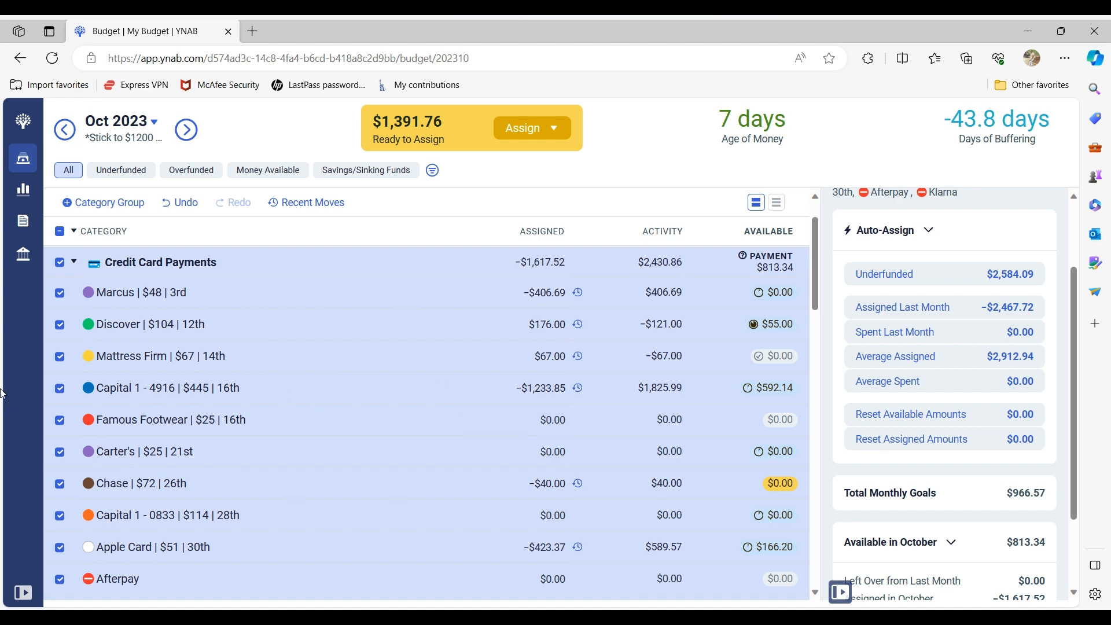
click(60, 263)
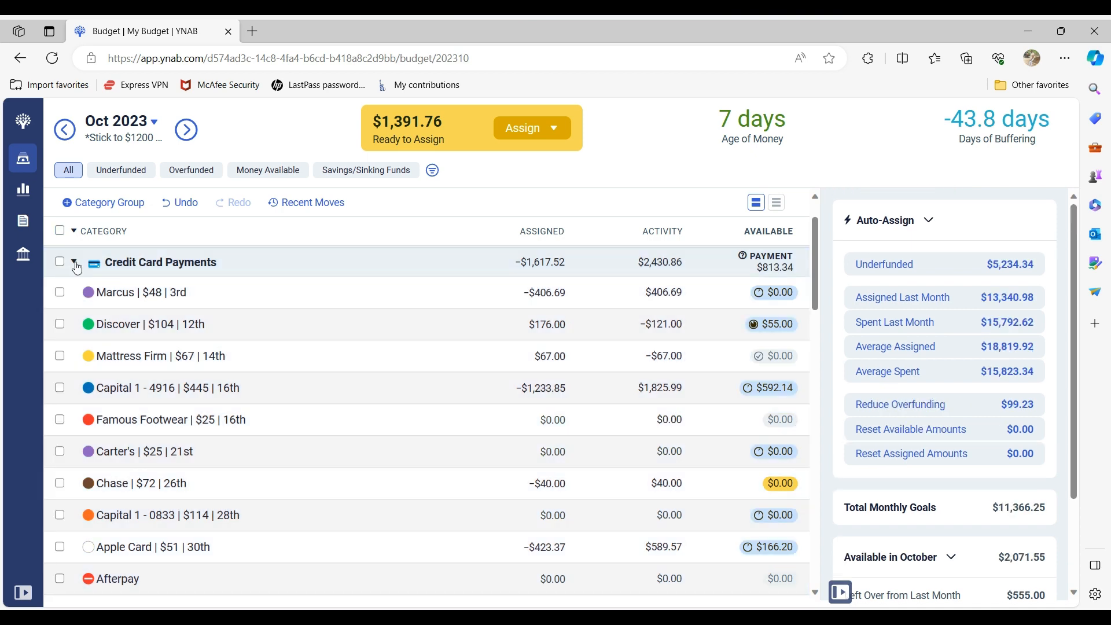
click(74, 262)
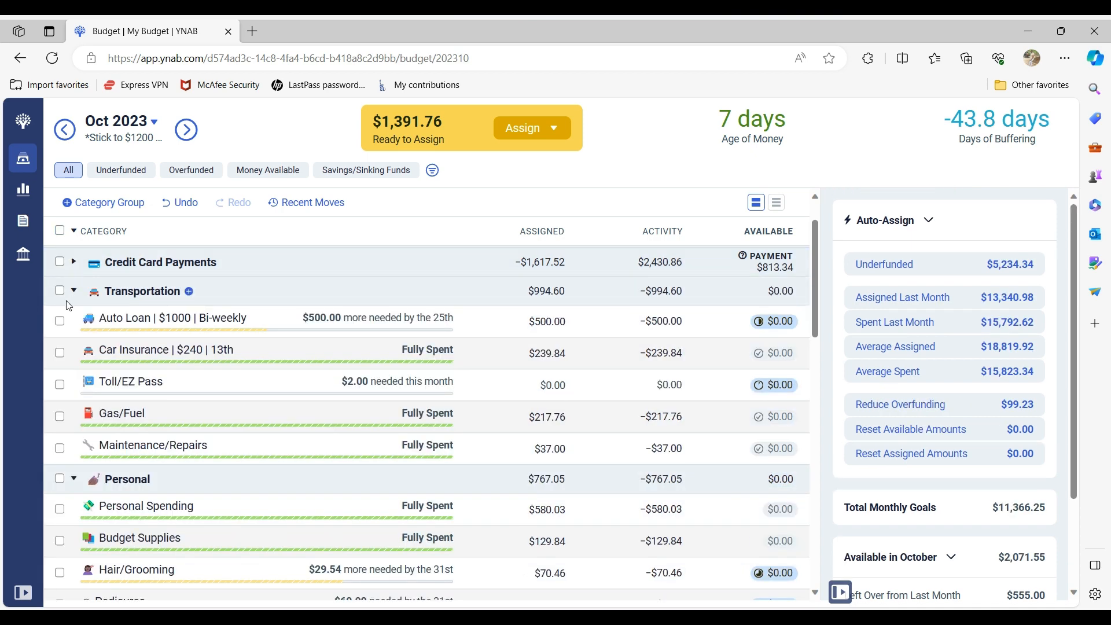
Step: Check the Transportation group's underfunded total and auto-assign the underfunded $500.00 to its Auto Loan category
click(61, 291)
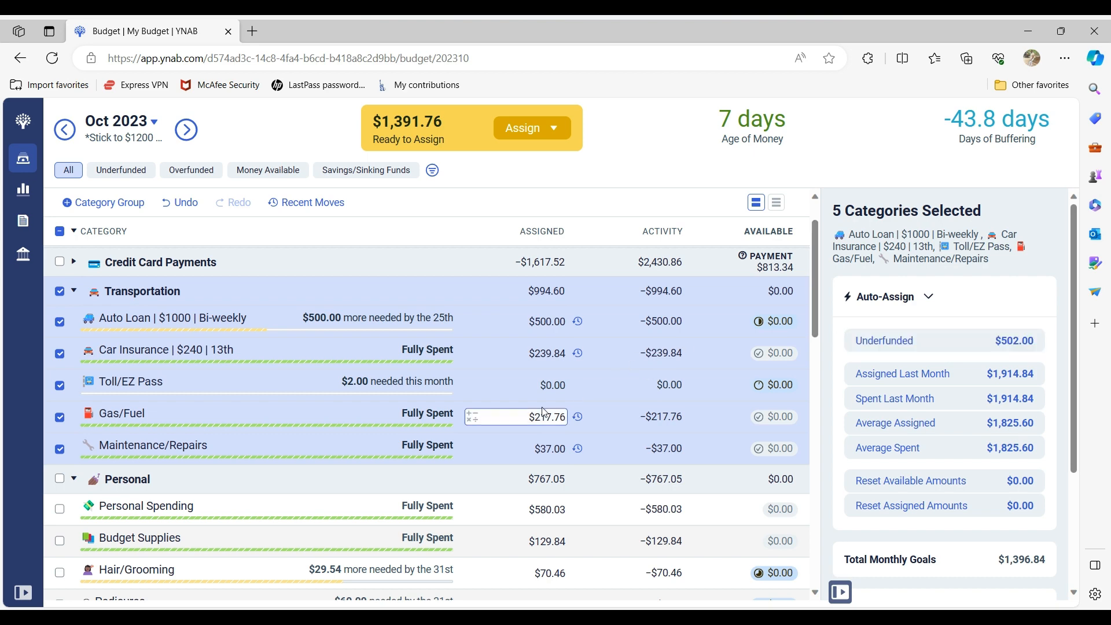
click(60, 291)
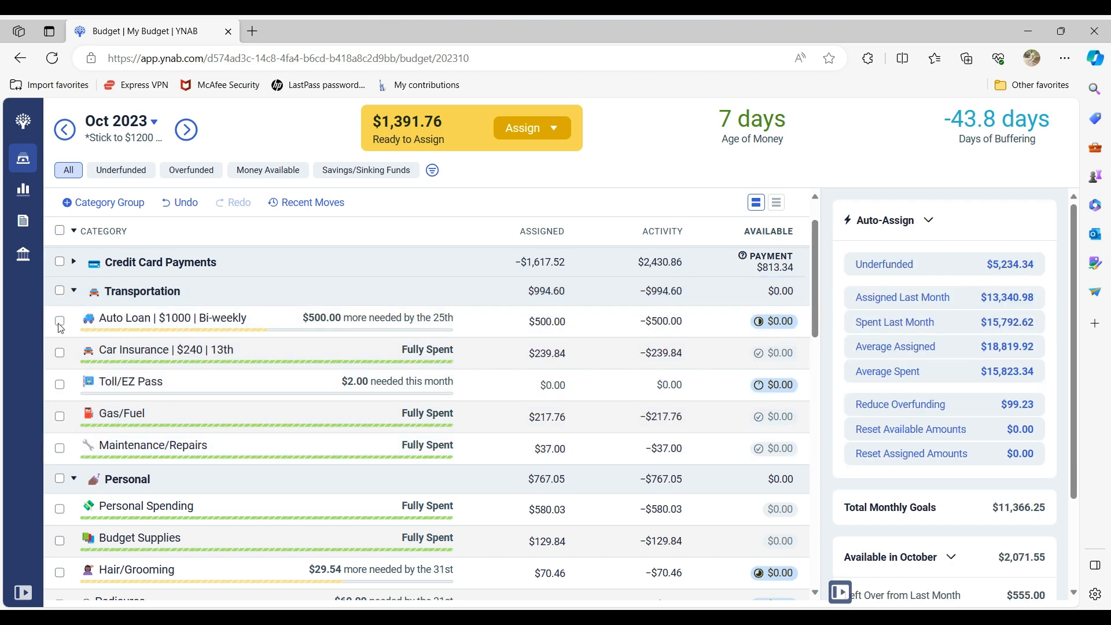
click(60, 321)
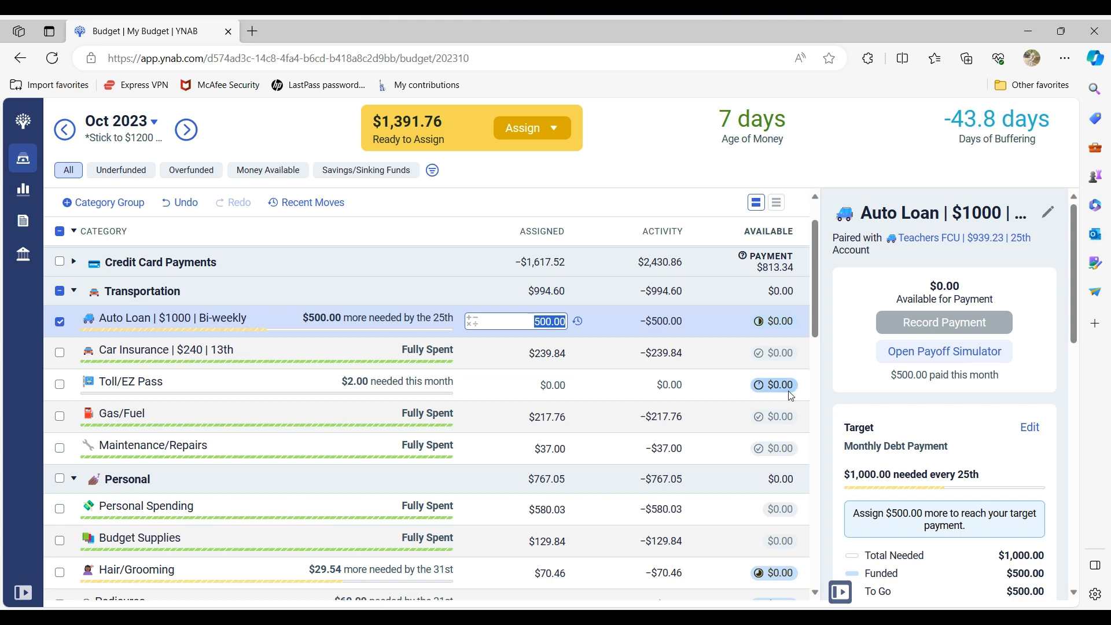
scroll(1079, 596, down, 4)
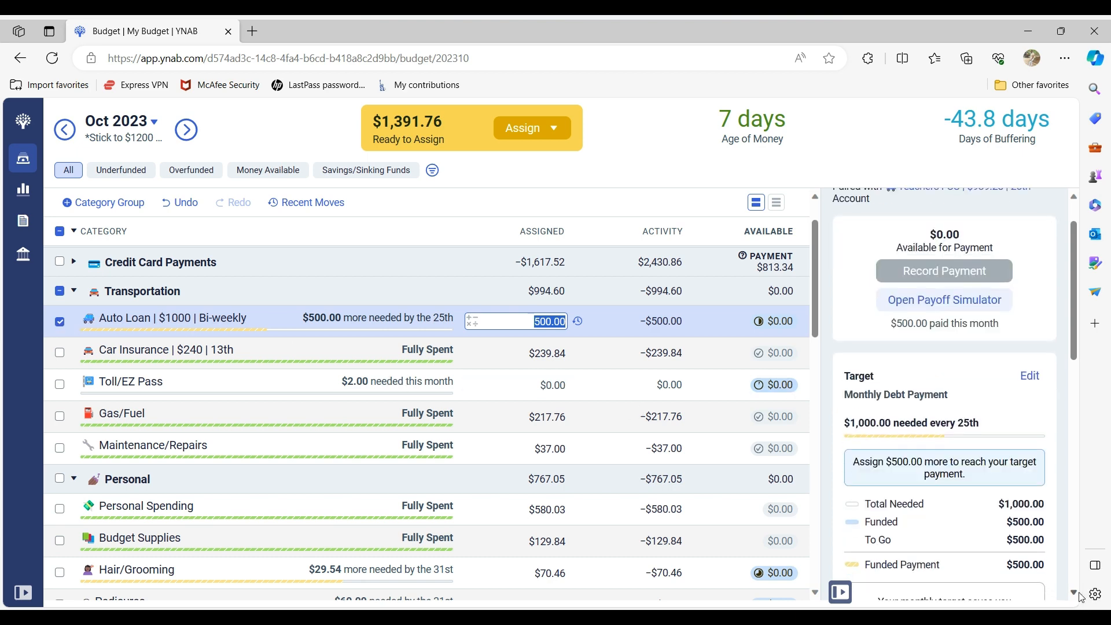
scroll(1079, 597, down, 4)
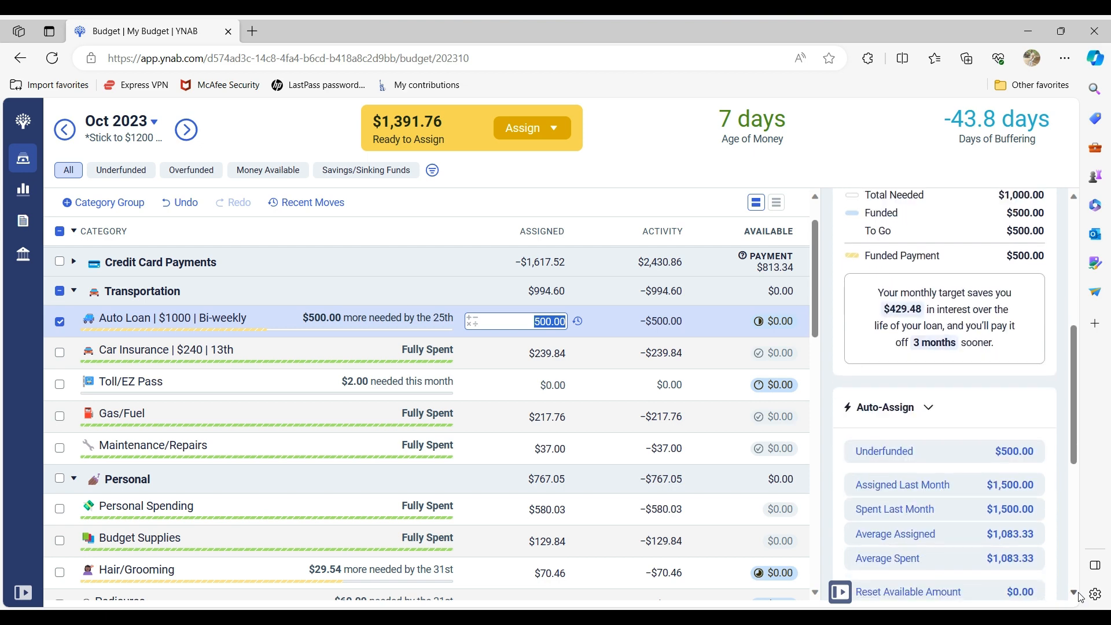
scroll(1076, 598, down, 1)
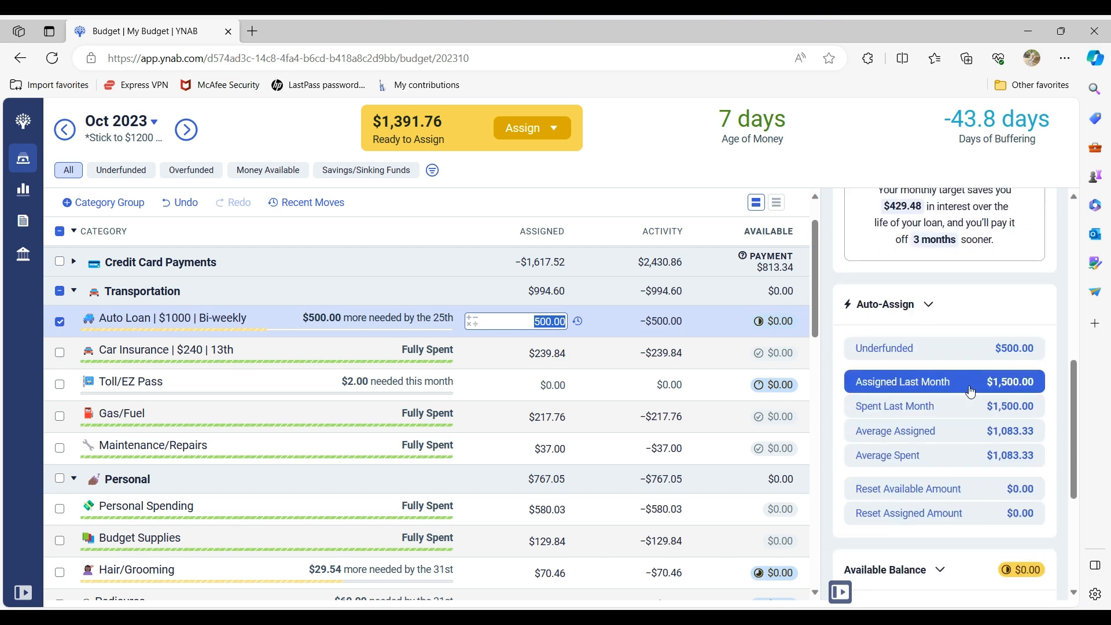
click(939, 362)
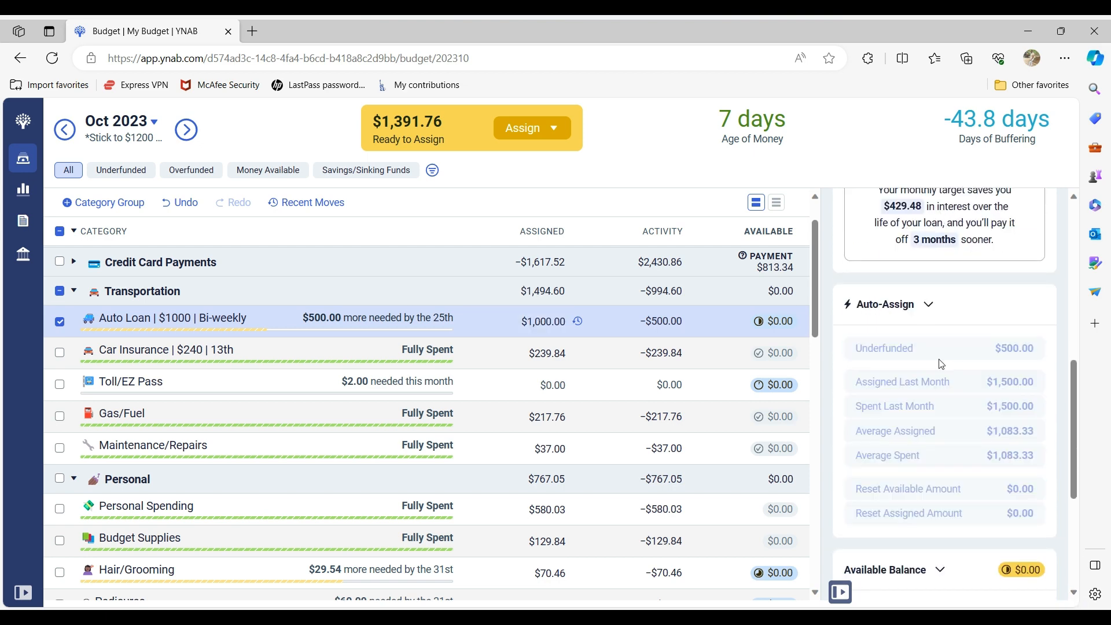
Step: Check the underfunded totals of the Transportation and Personal groups, collapsing each group once reviewed
click(60, 322)
click(59, 291)
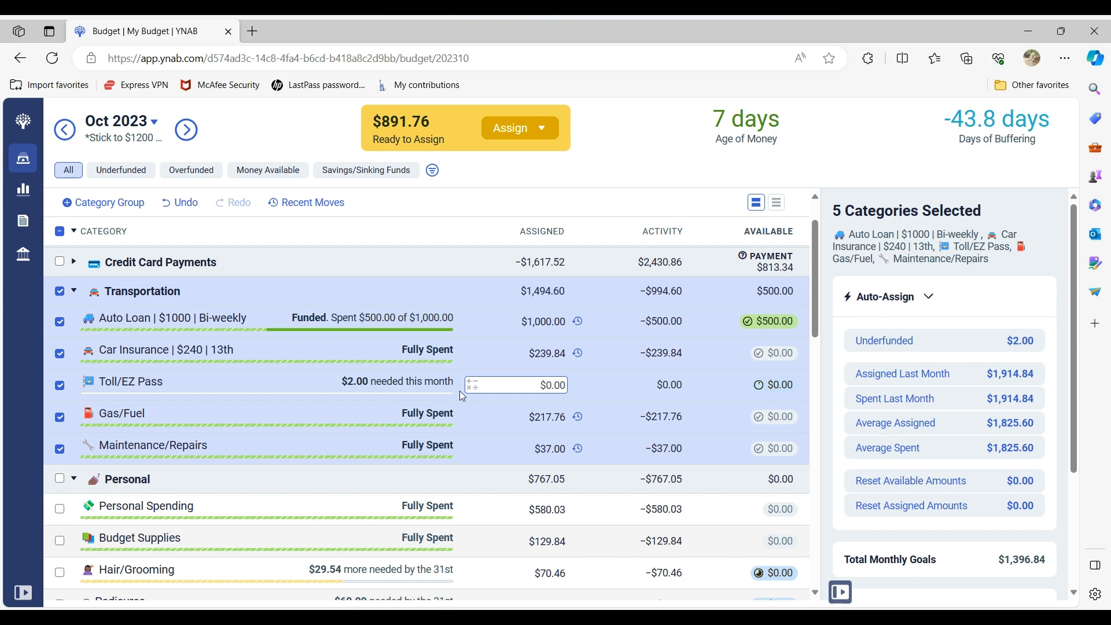
click(59, 293)
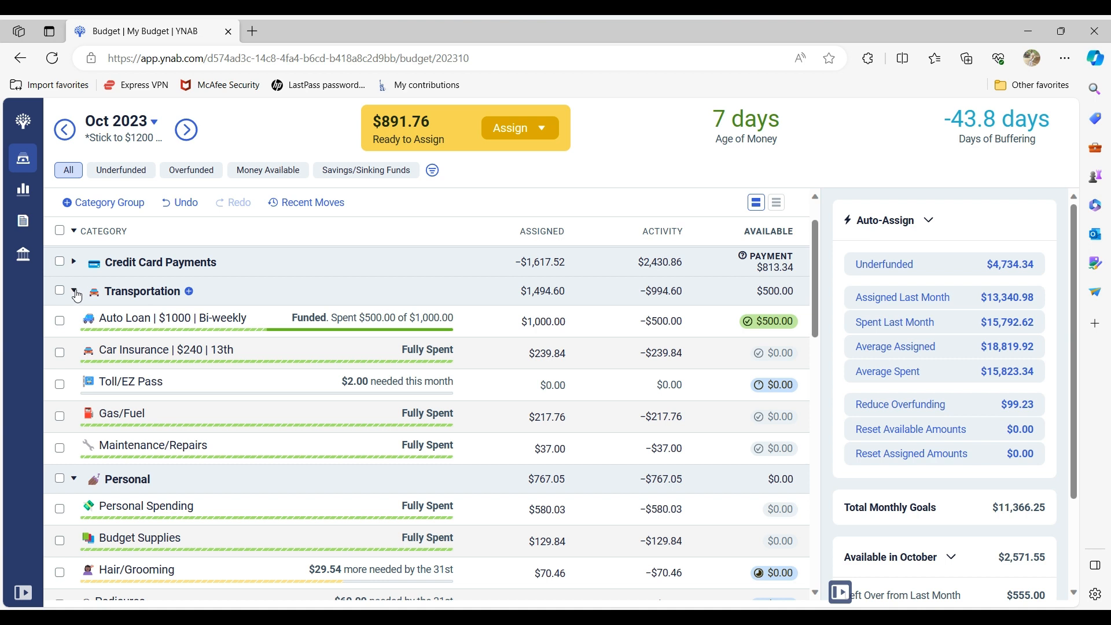
click(75, 293)
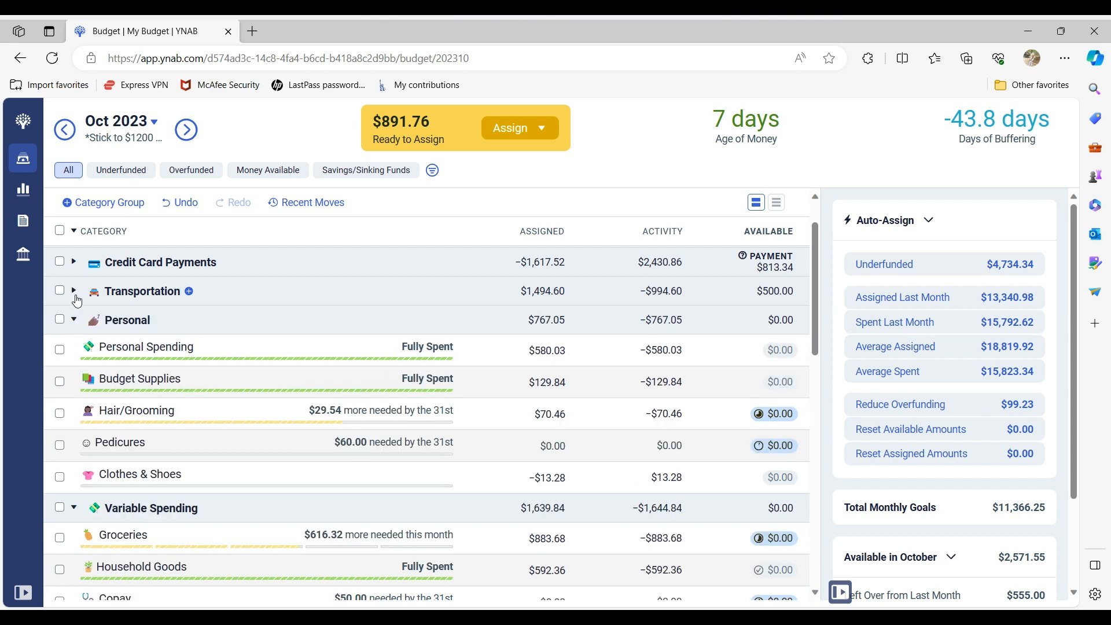
click(60, 319)
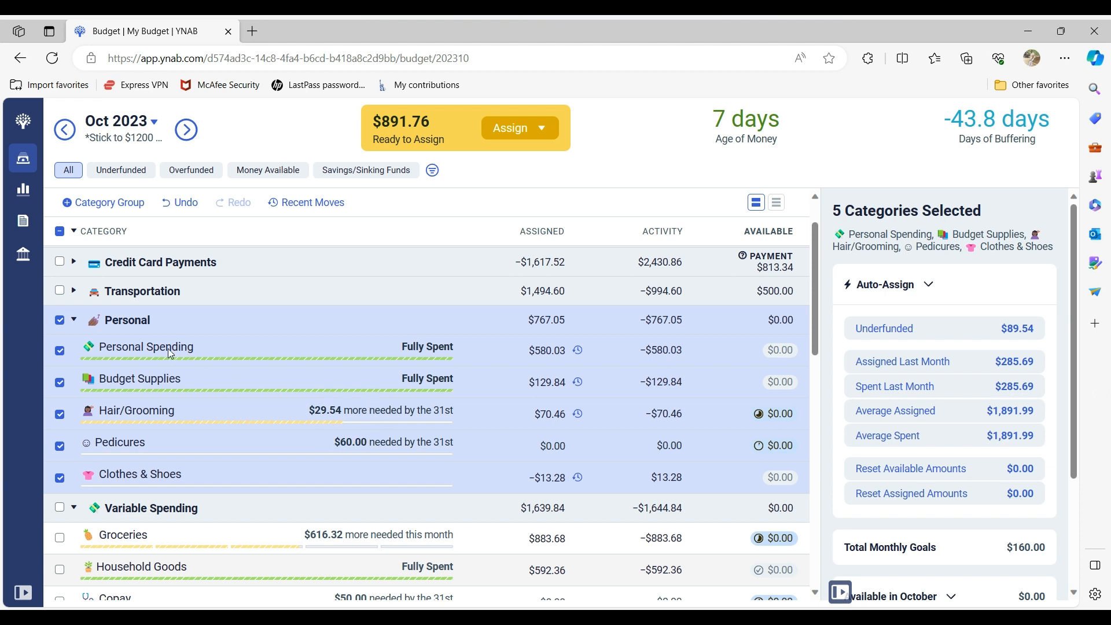
click(59, 321)
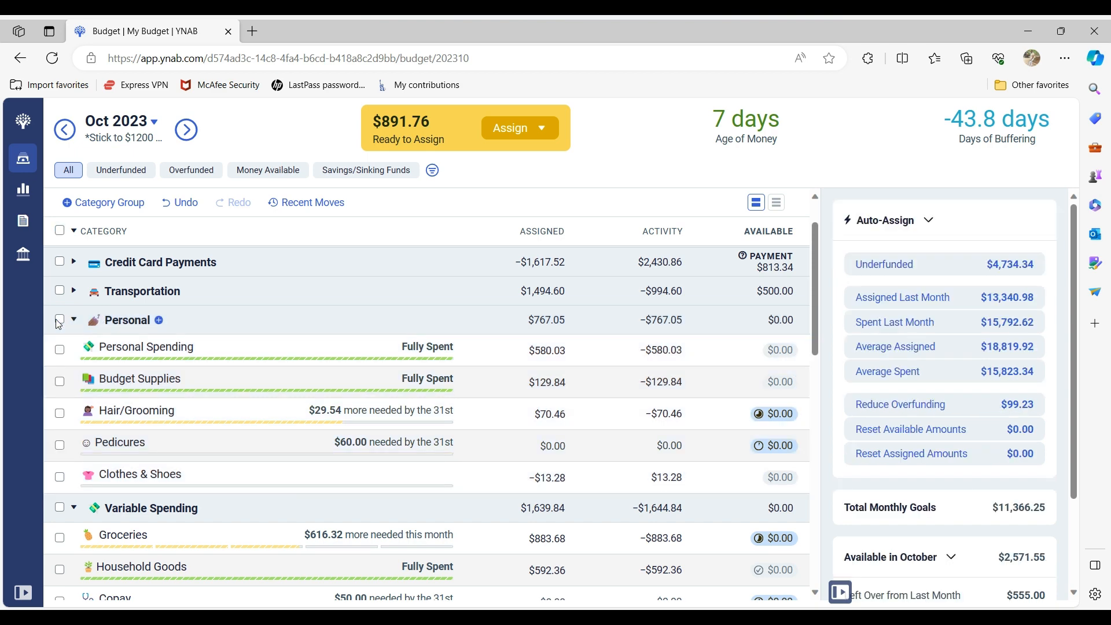
click(74, 320)
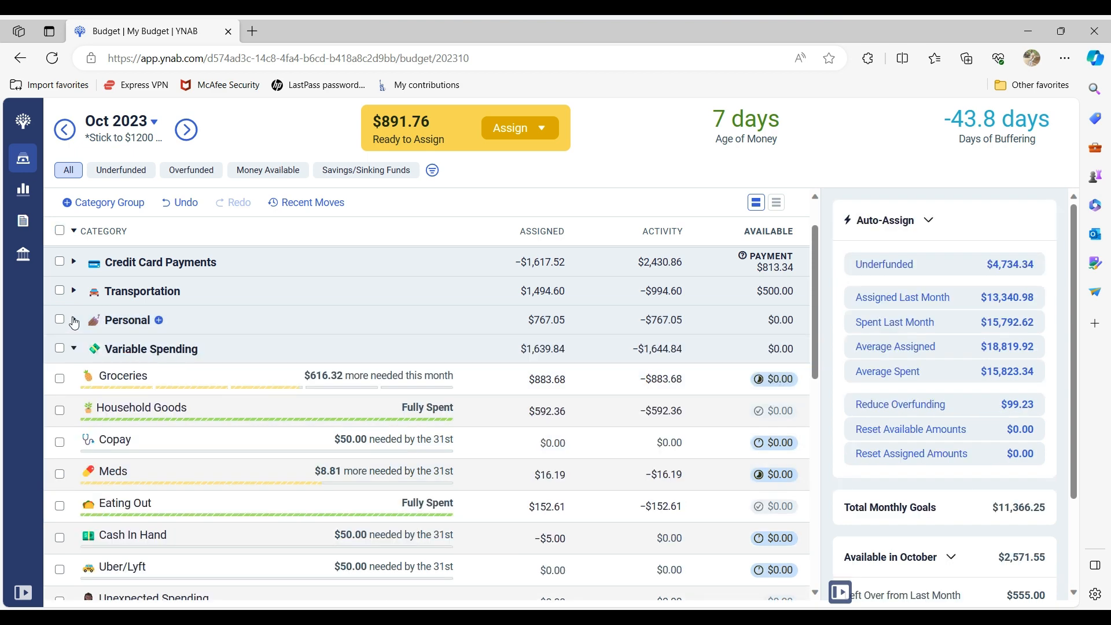
Step: Review the Variable Spending group's underfunded total and the Groceries category's target and auto-assign amounts, clearing the selection when done
click(60, 348)
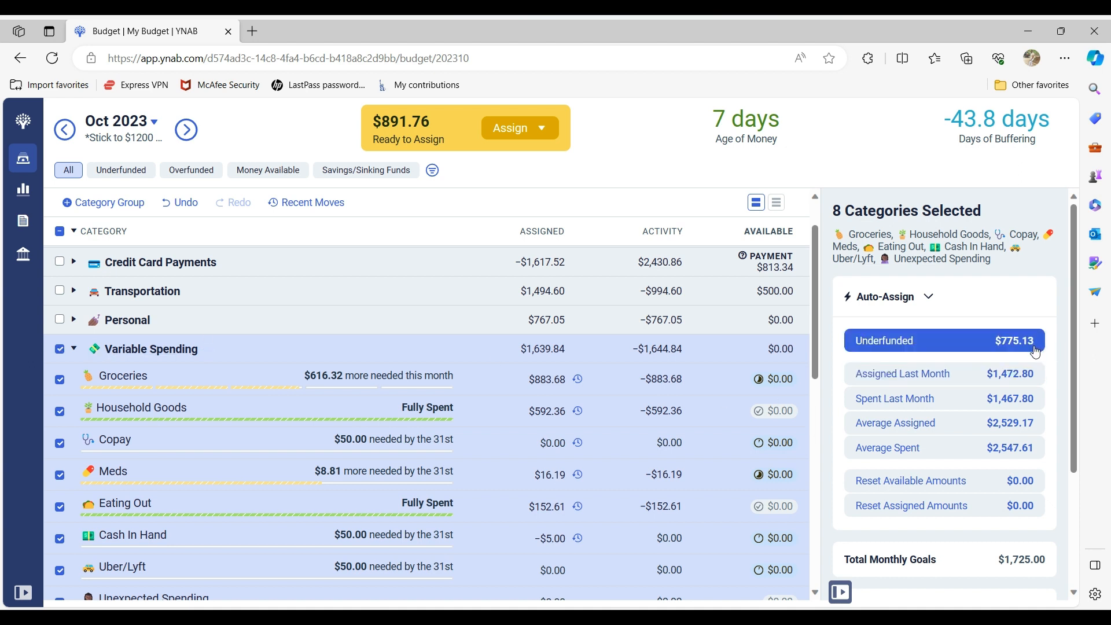
click(487, 441)
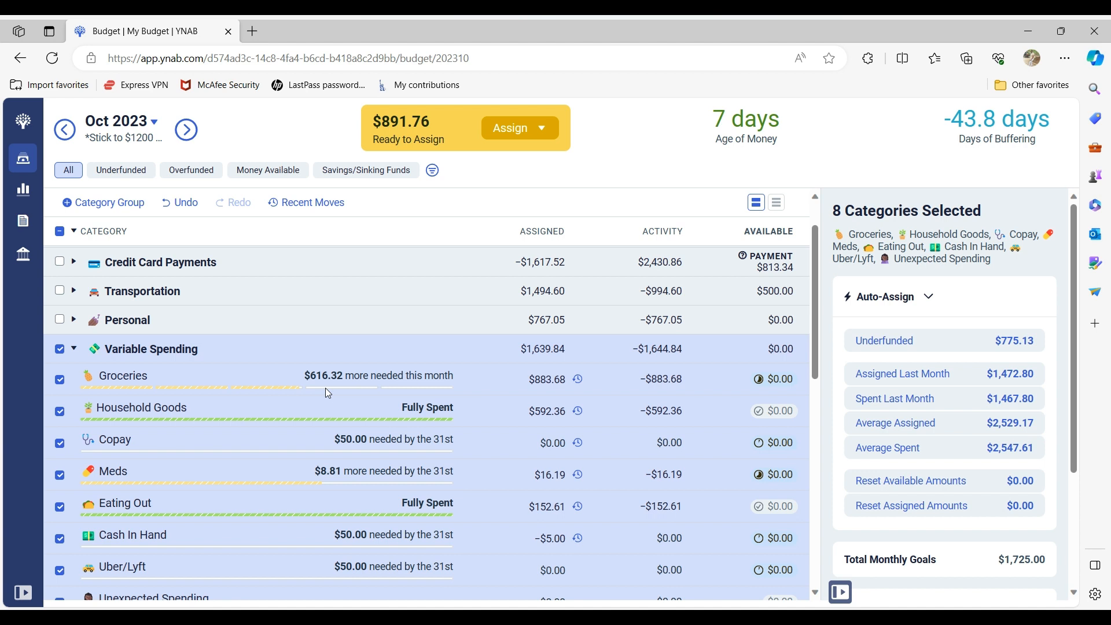
click(64, 350)
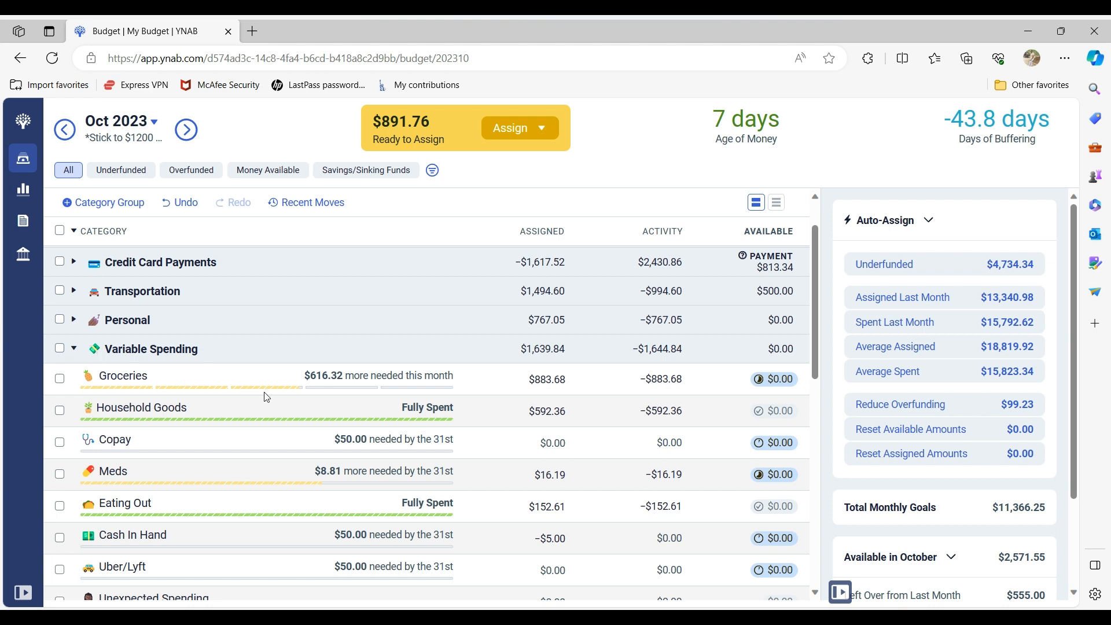
click(61, 380)
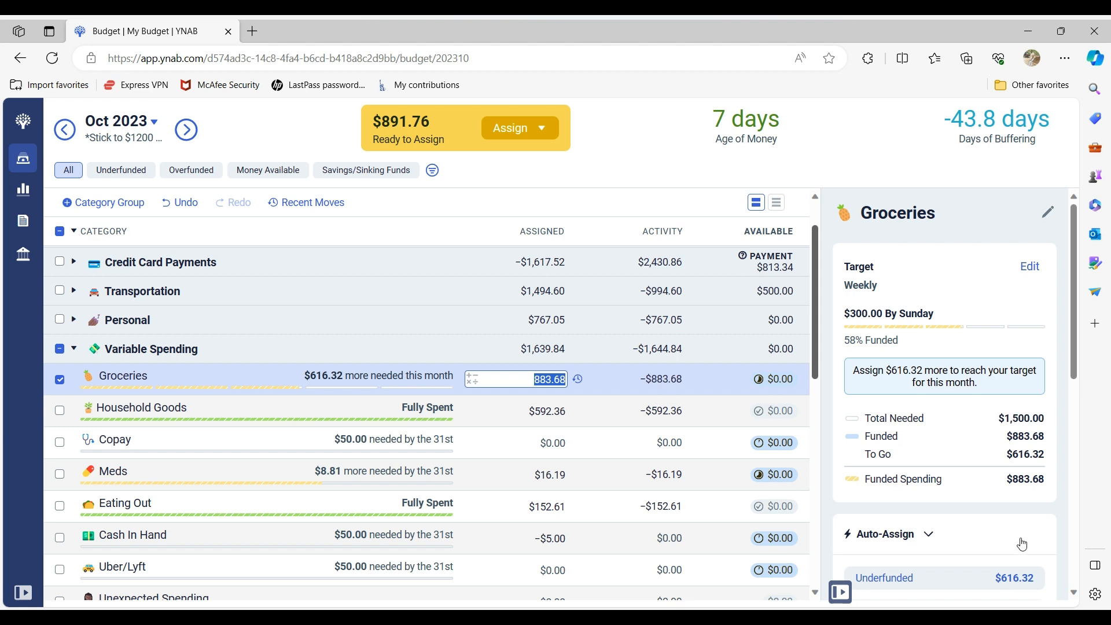
click(1073, 594)
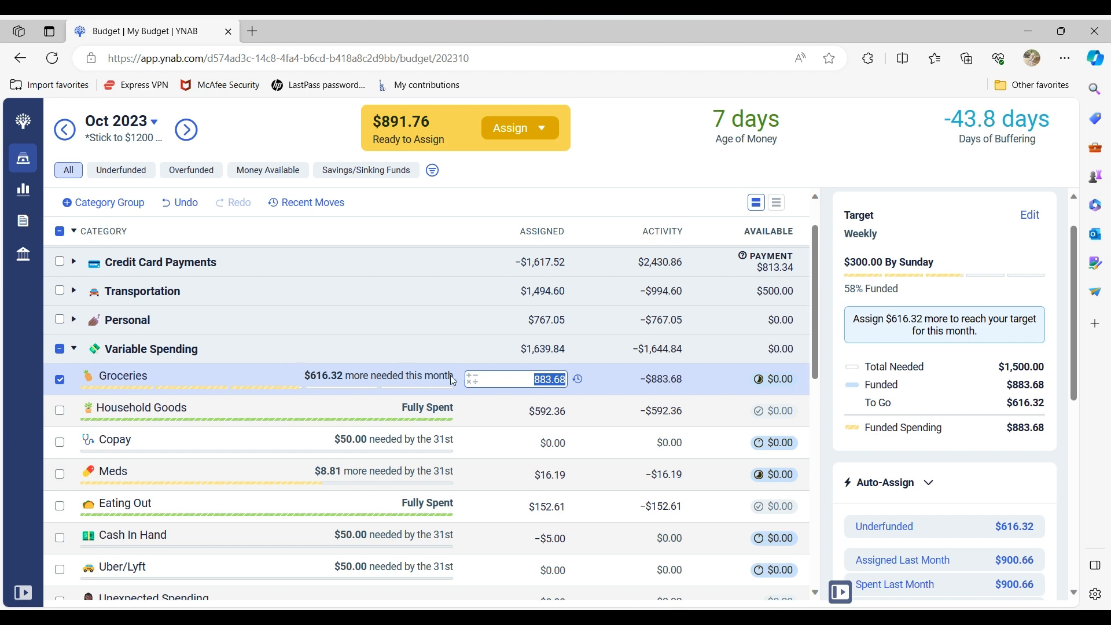
click(59, 379)
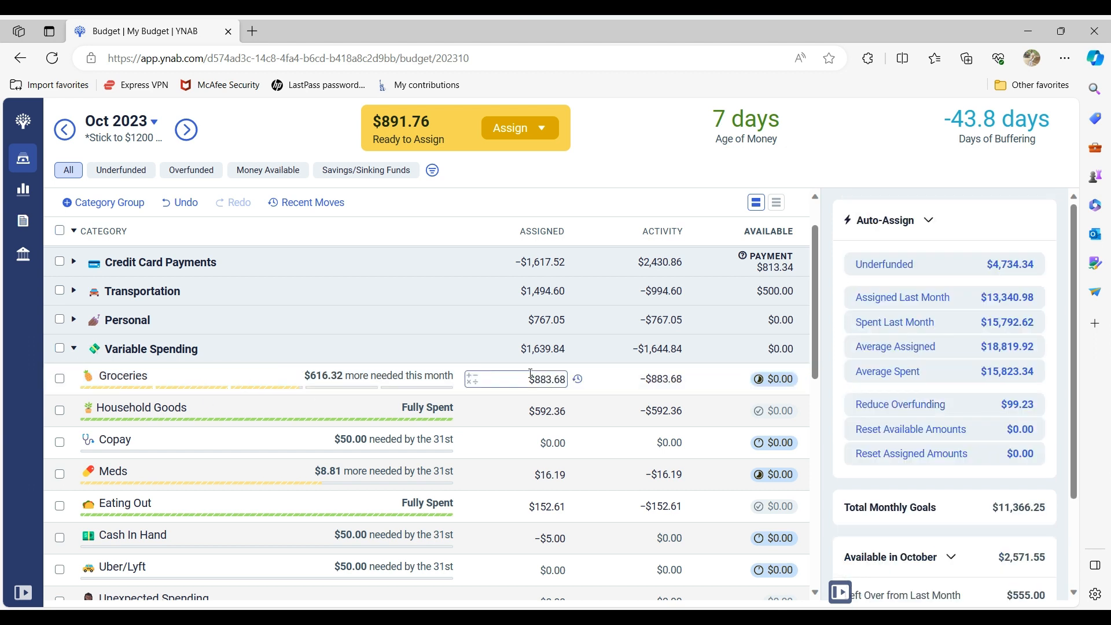
Step: Add $250 to the amount assigned to Groceries and deselect the category
click(470, 382)
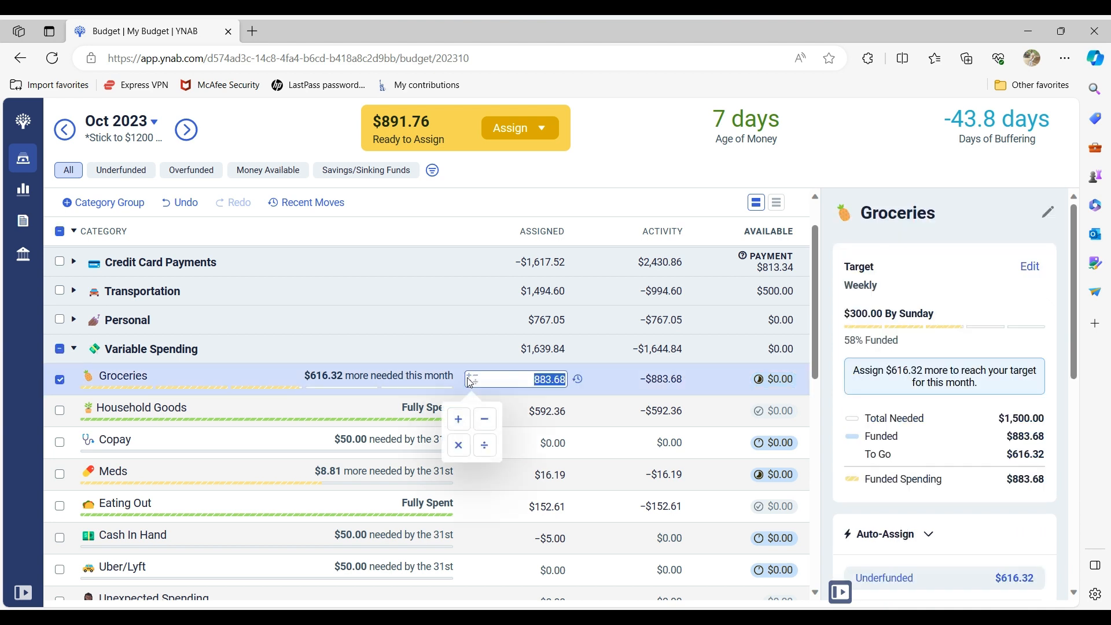
click(459, 419)
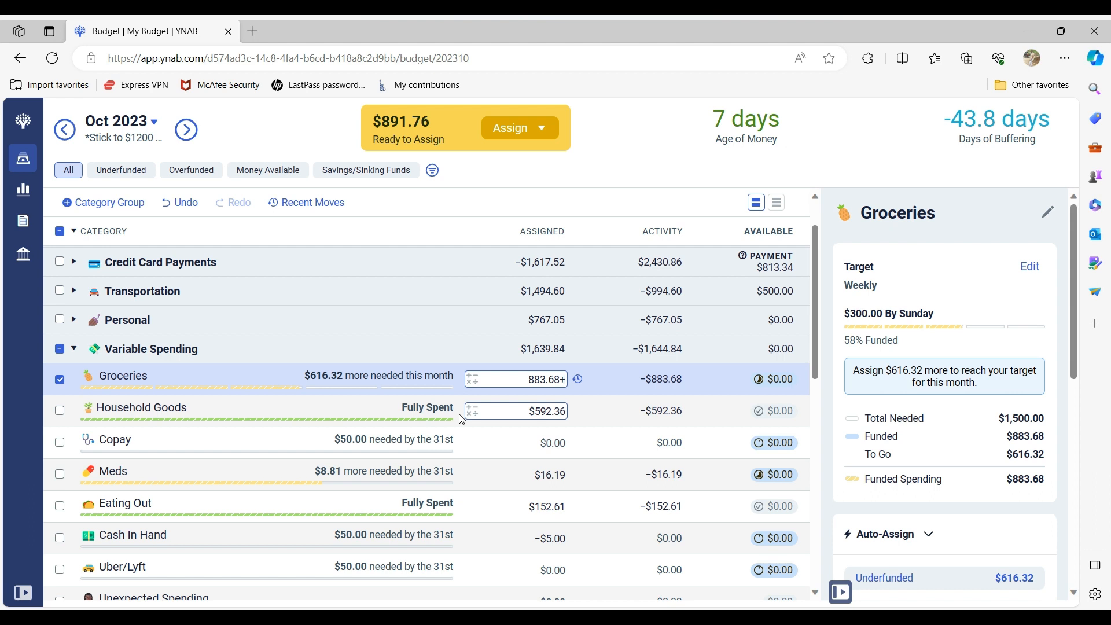
text(250)
key(Return)
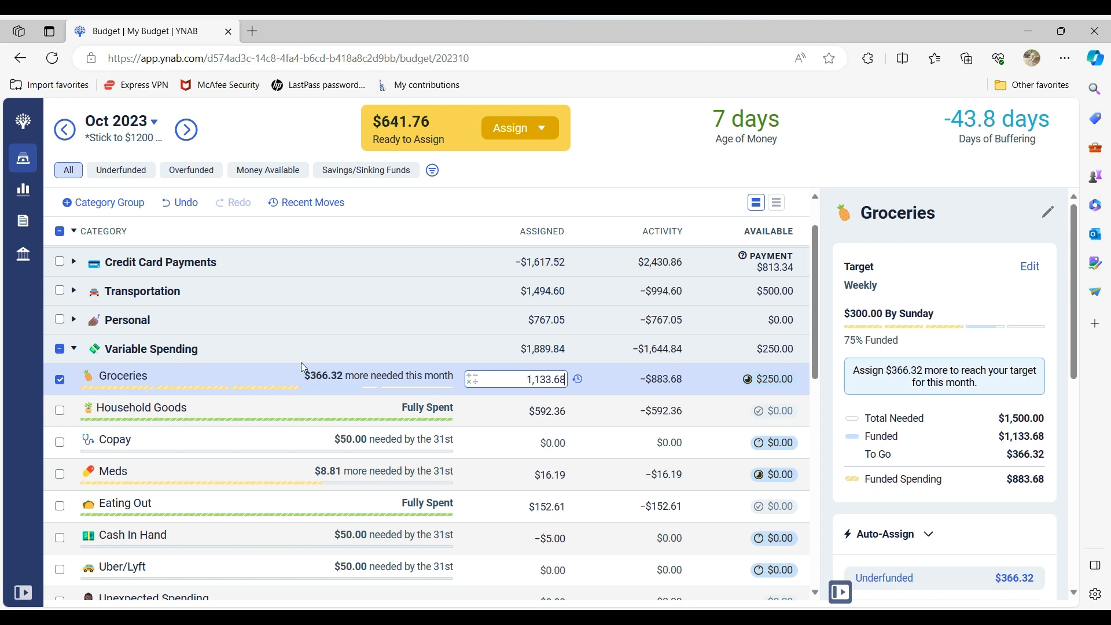
click(60, 380)
Step: Add $50 to the amount assigned to Household Goods and deselect the category
click(480, 414)
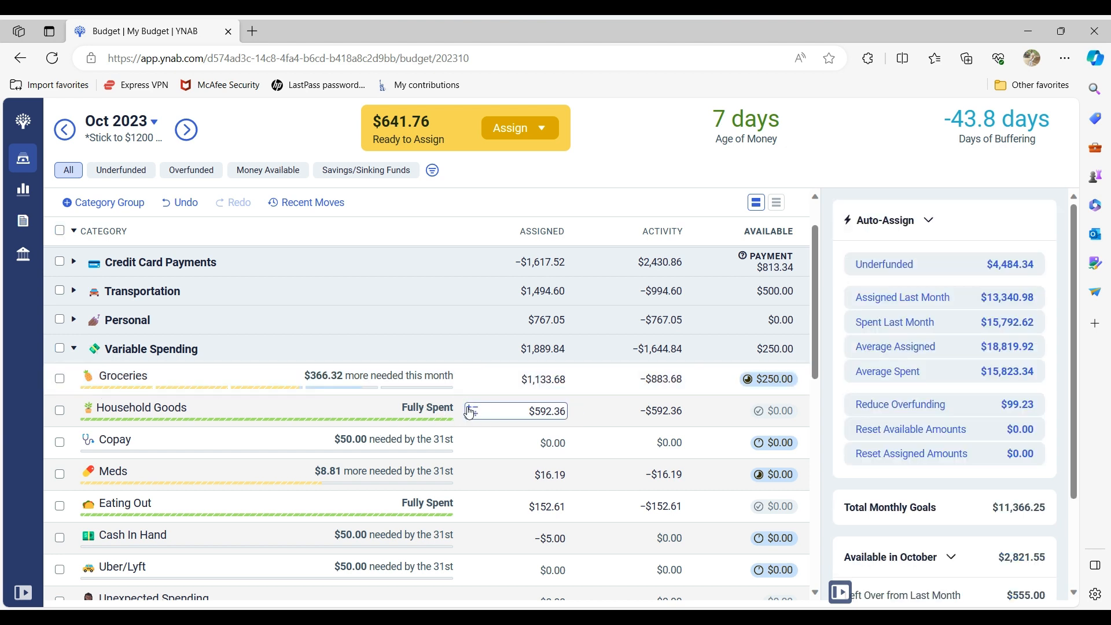
click(469, 411)
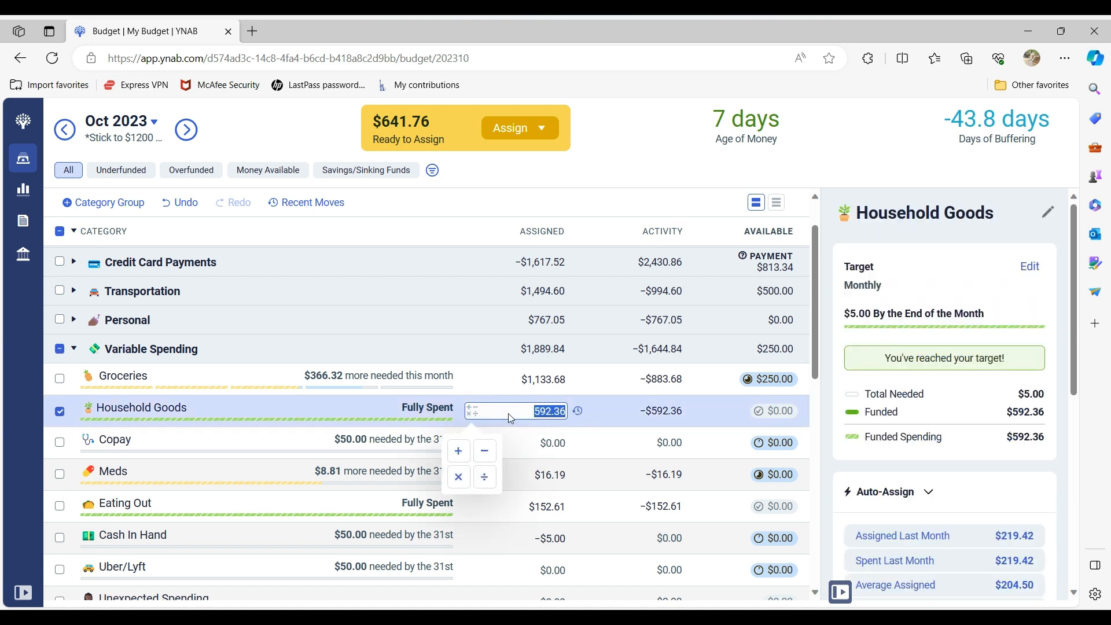
click(458, 451)
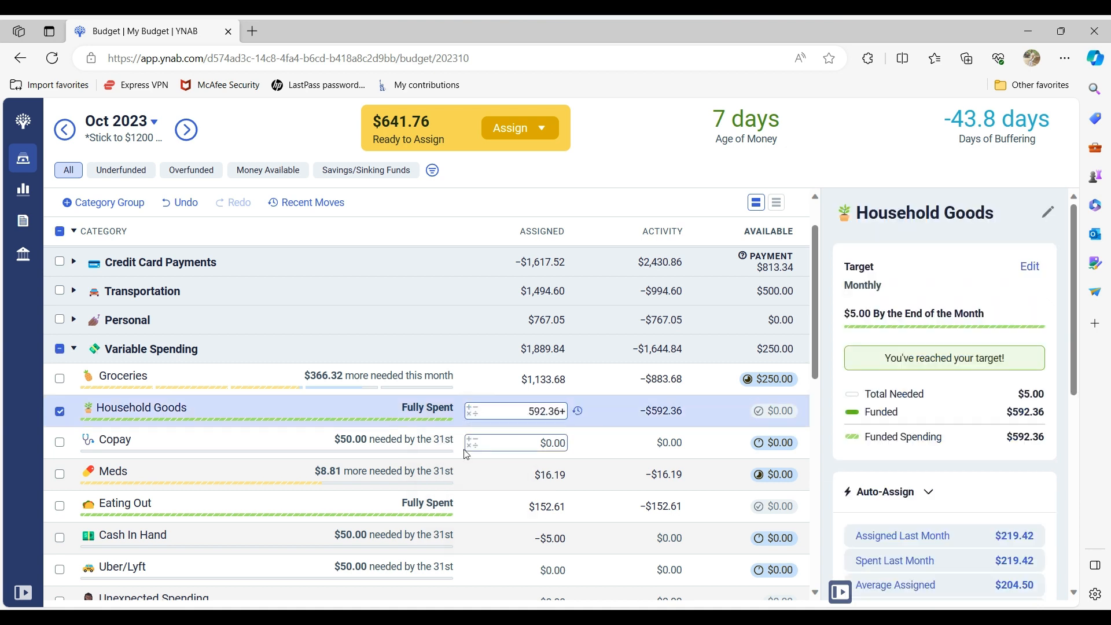
text(50)
key(Return)
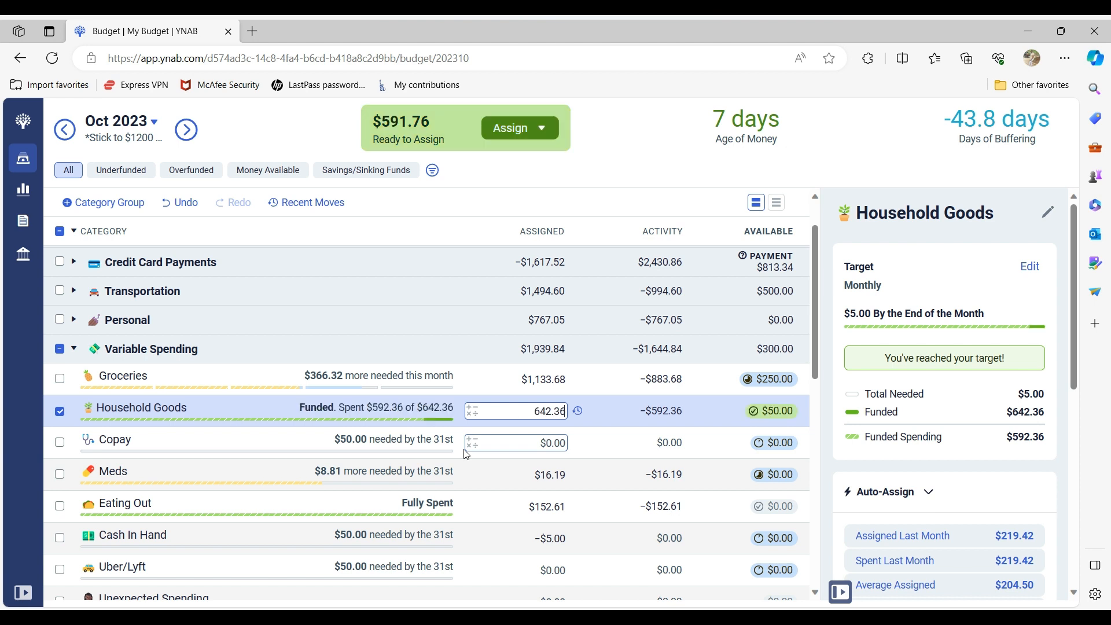
click(59, 411)
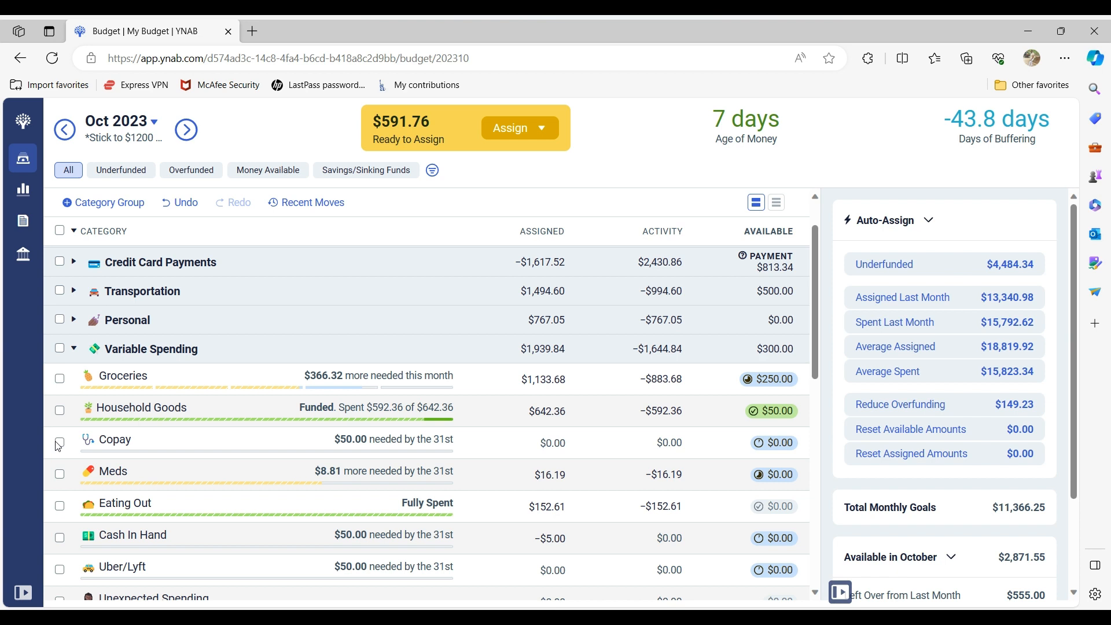
Step: Assign $25 to the Copay category and deselect it
click(497, 443)
click(511, 436)
text(25)
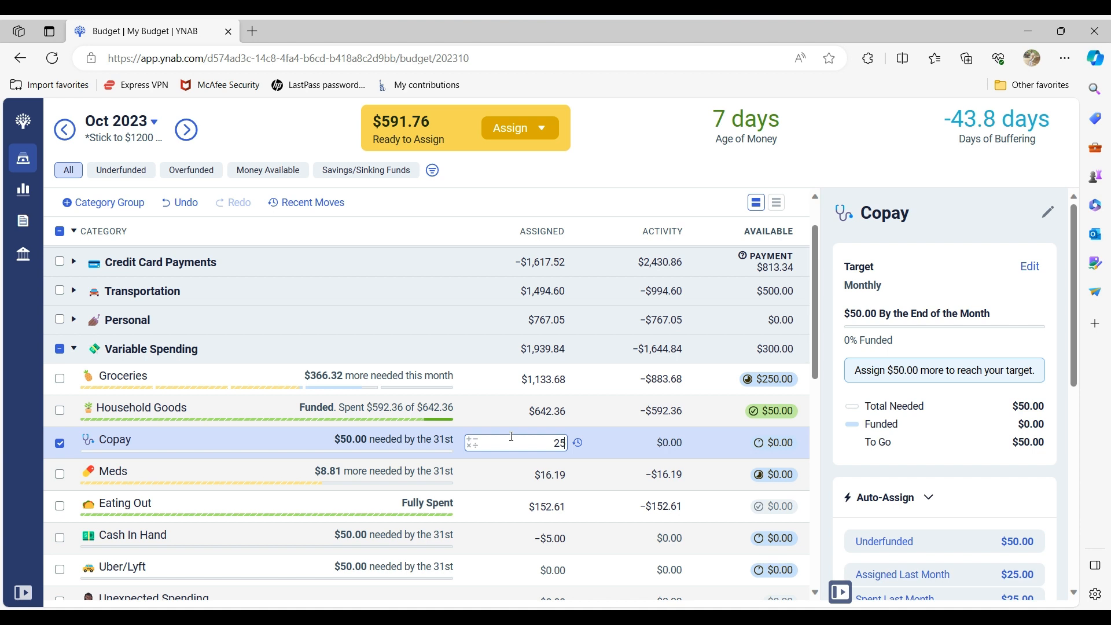
key(Return)
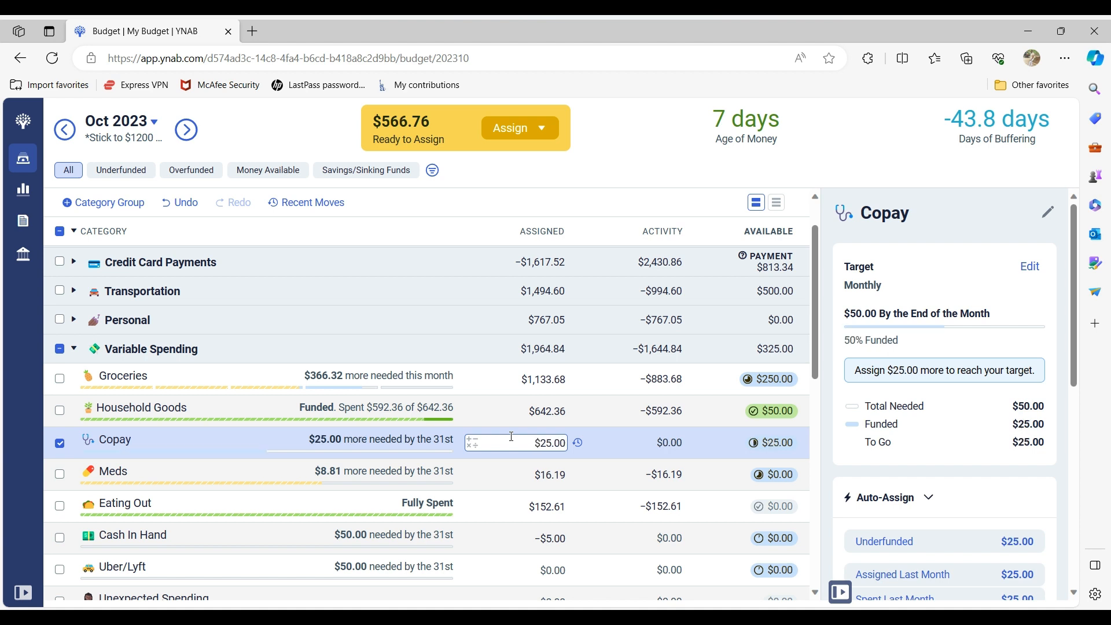
click(196, 444)
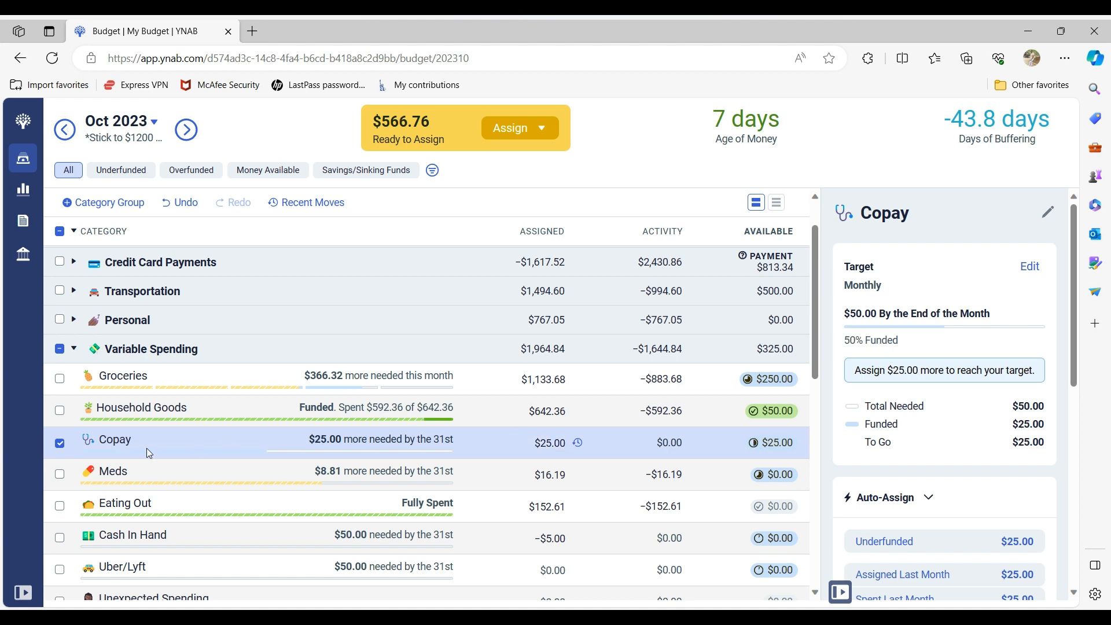
click(57, 443)
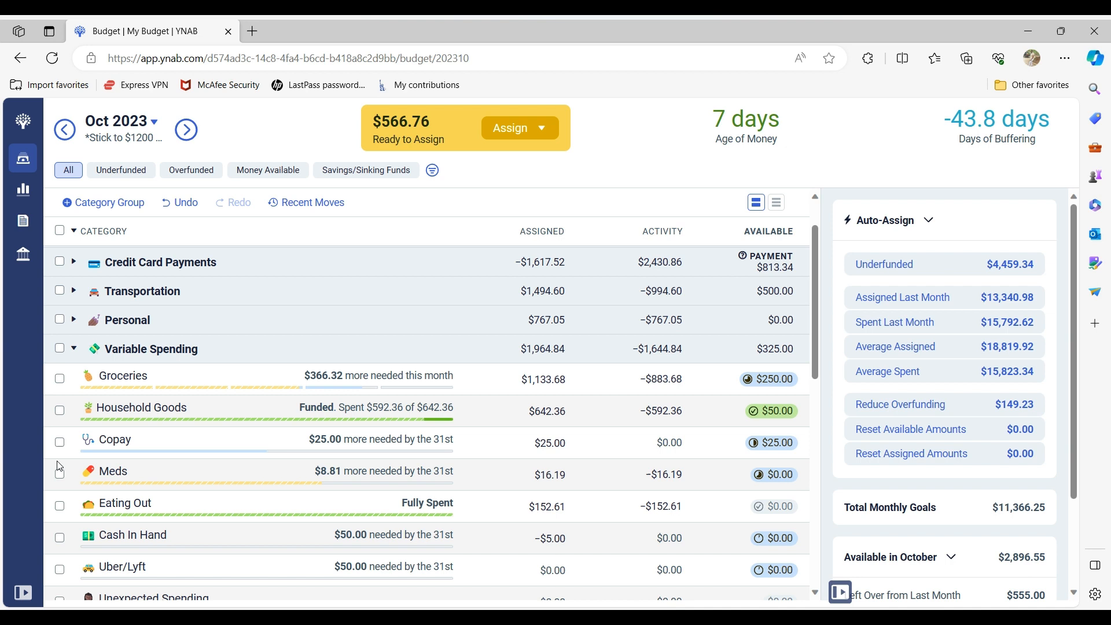
Step: Add $50 to the amount assigned to Eating Out and deselect the category
click(59, 506)
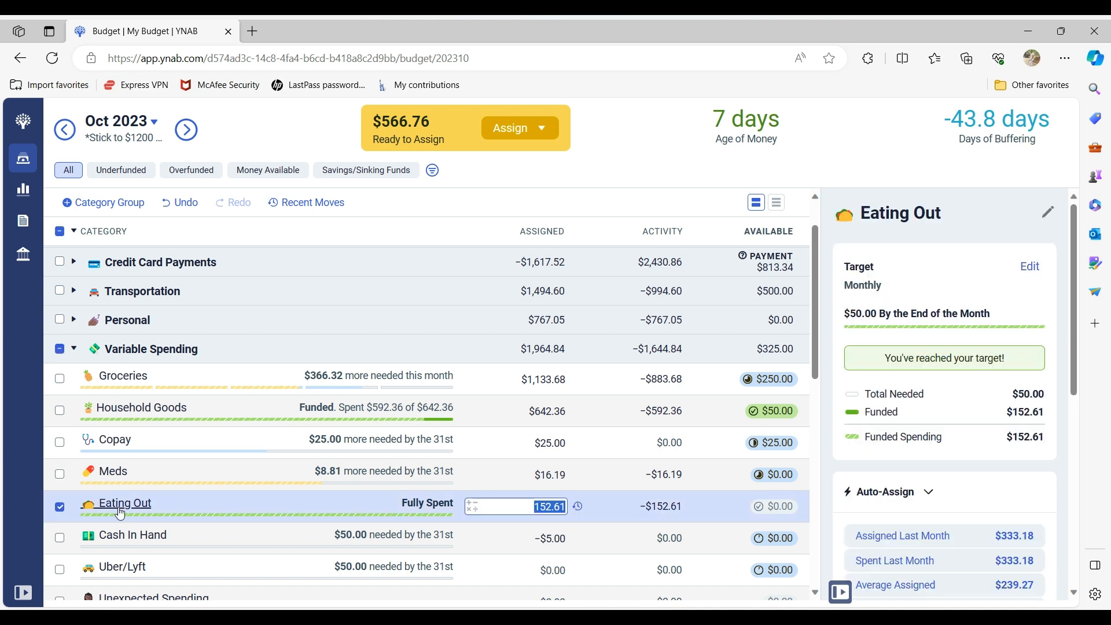
click(471, 507)
click(461, 544)
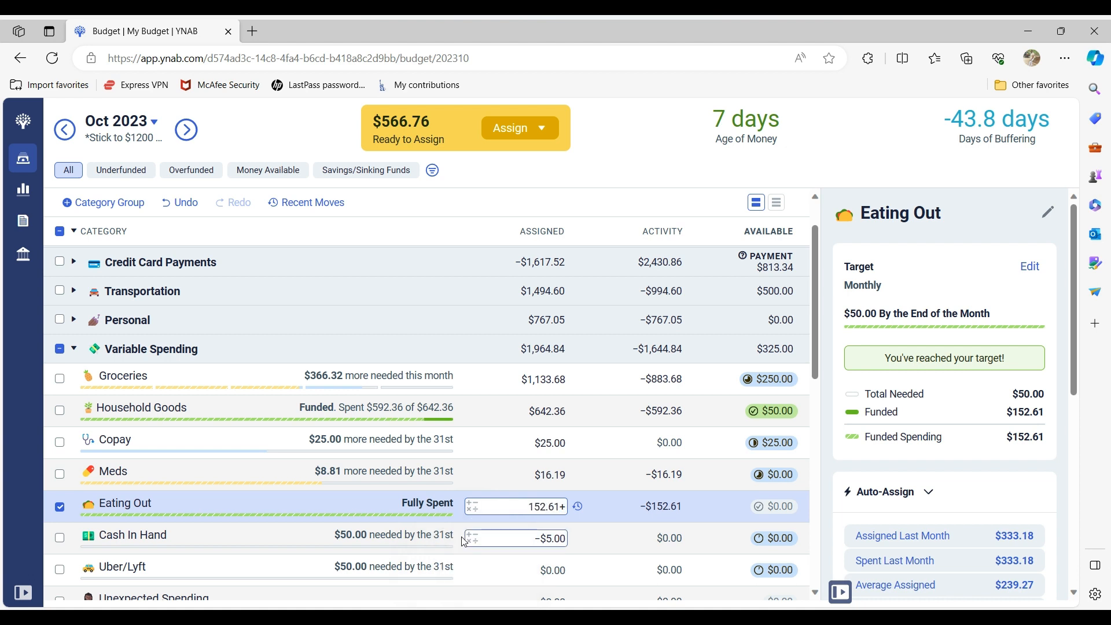
text(50)
key(Return)
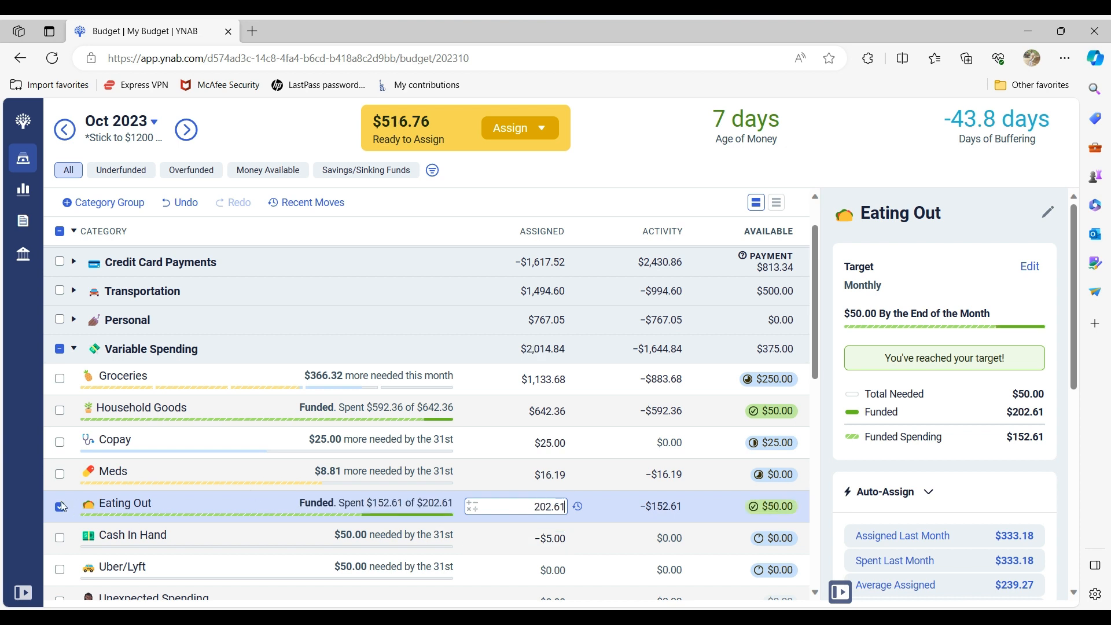
click(59, 507)
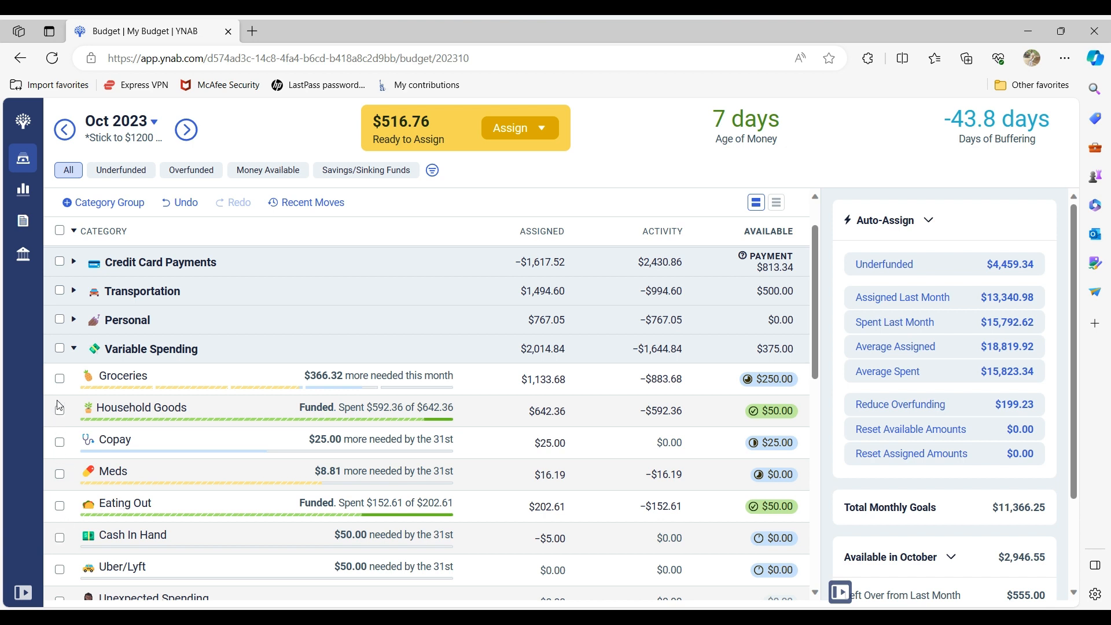
Step: Collapse the Variable Spending, Interest & Fees, Kids and Savings/Sinking Funds groups
click(74, 349)
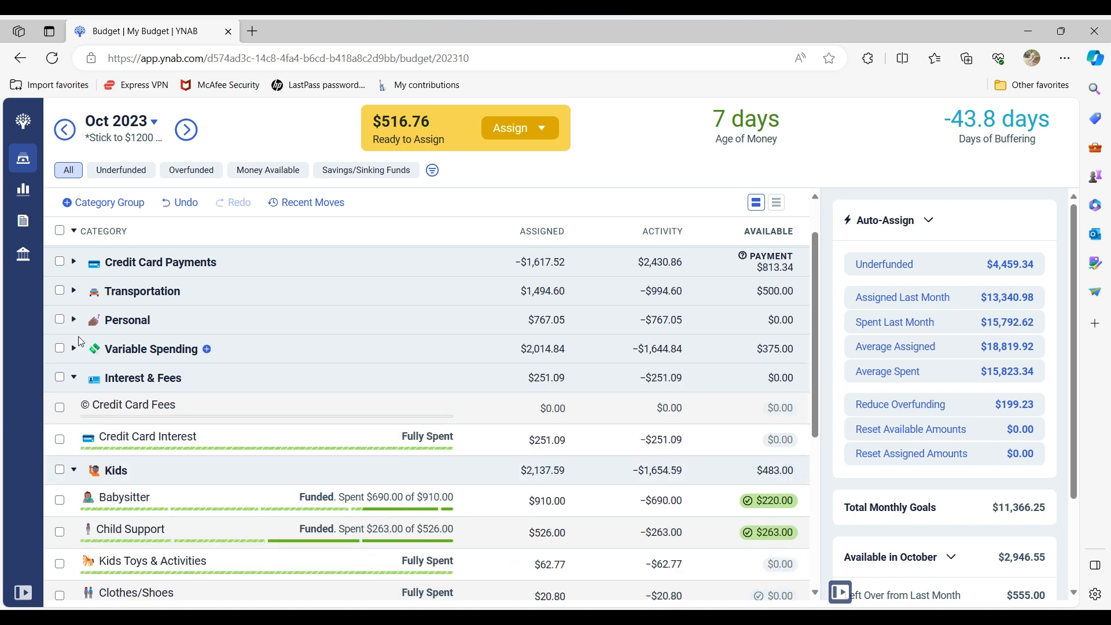
click(73, 378)
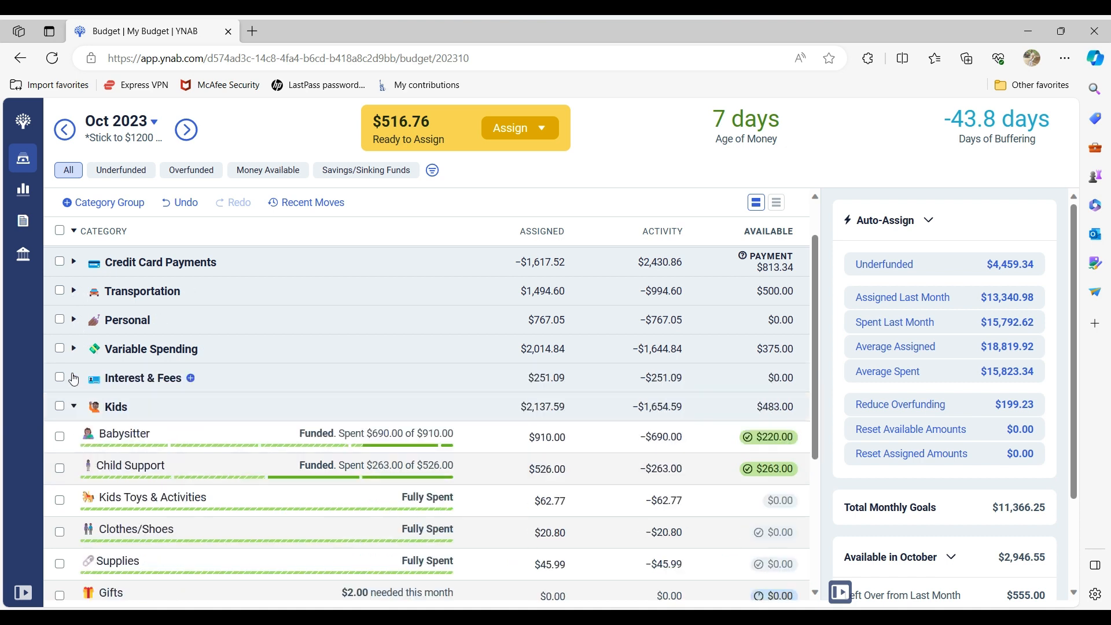
click(74, 407)
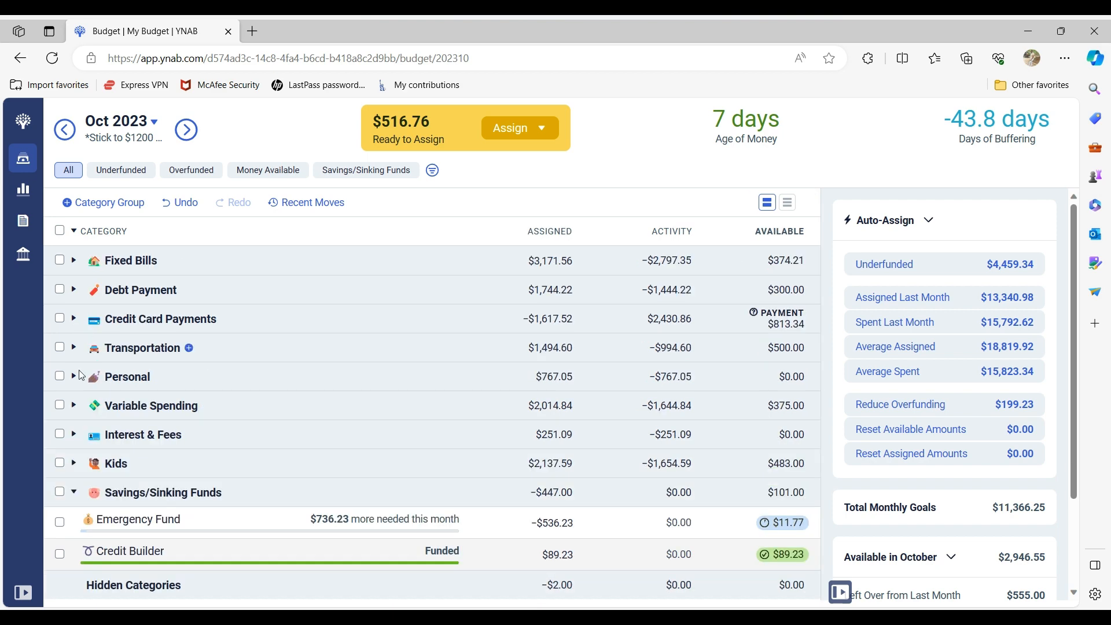
click(73, 492)
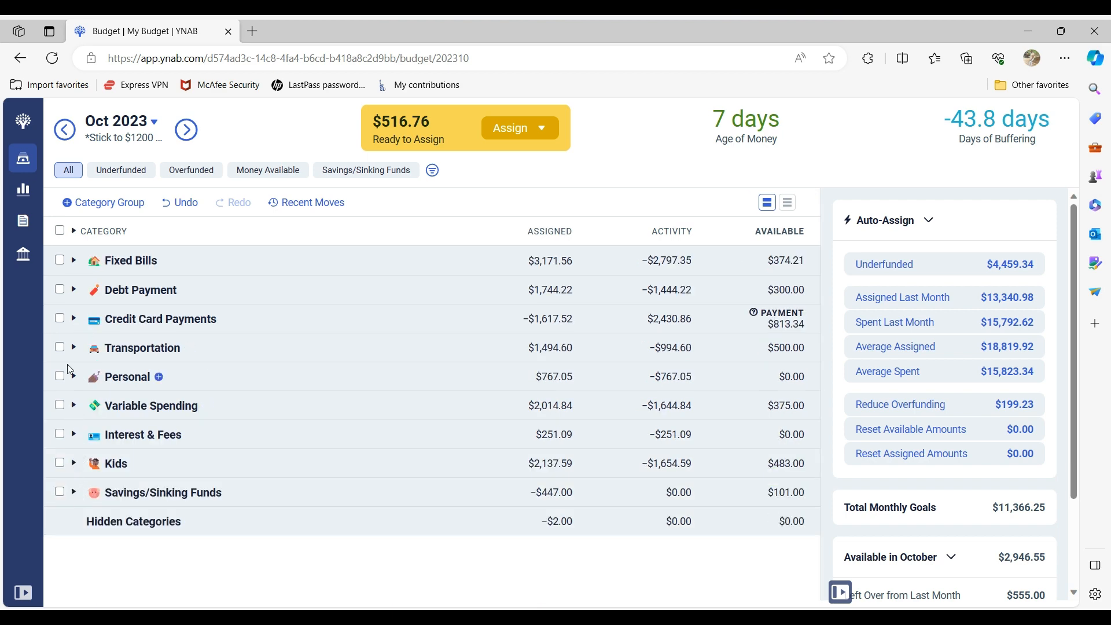
Step: In the Transportation group, add $100 to the amount assigned to Gas/Fuel and deselect the category
click(74, 290)
click(74, 290)
click(74, 347)
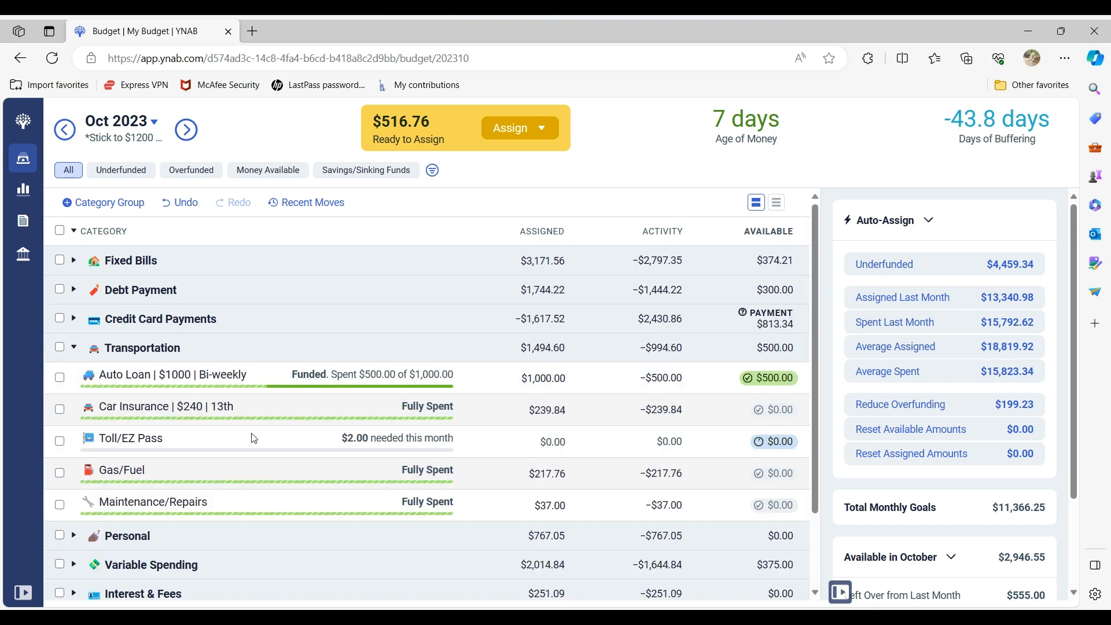
click(471, 473)
click(471, 473)
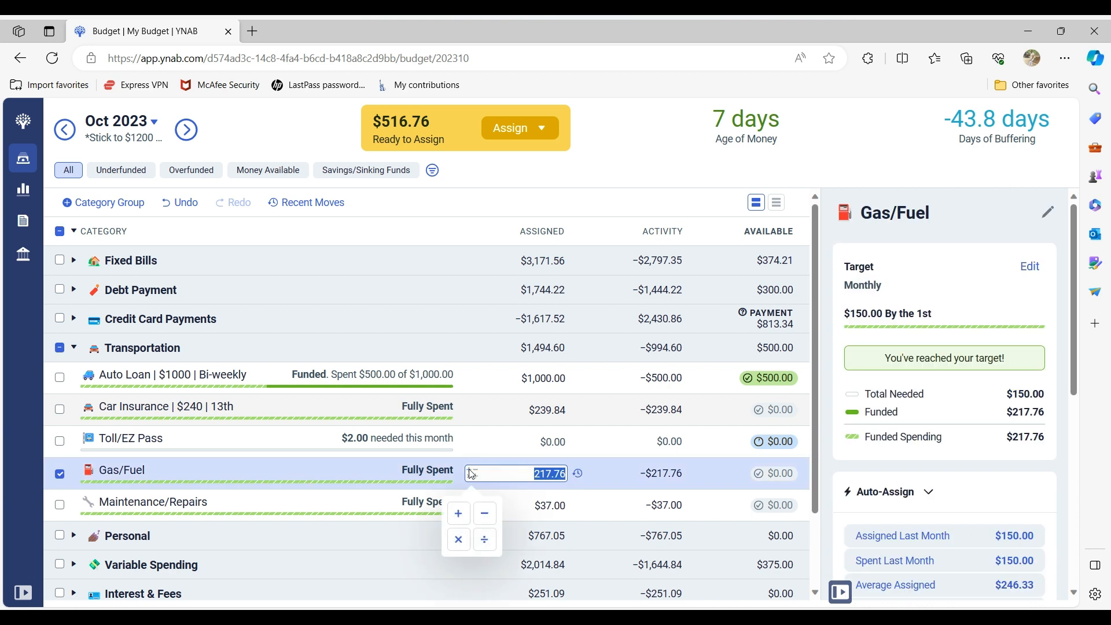
click(460, 513)
text(100)
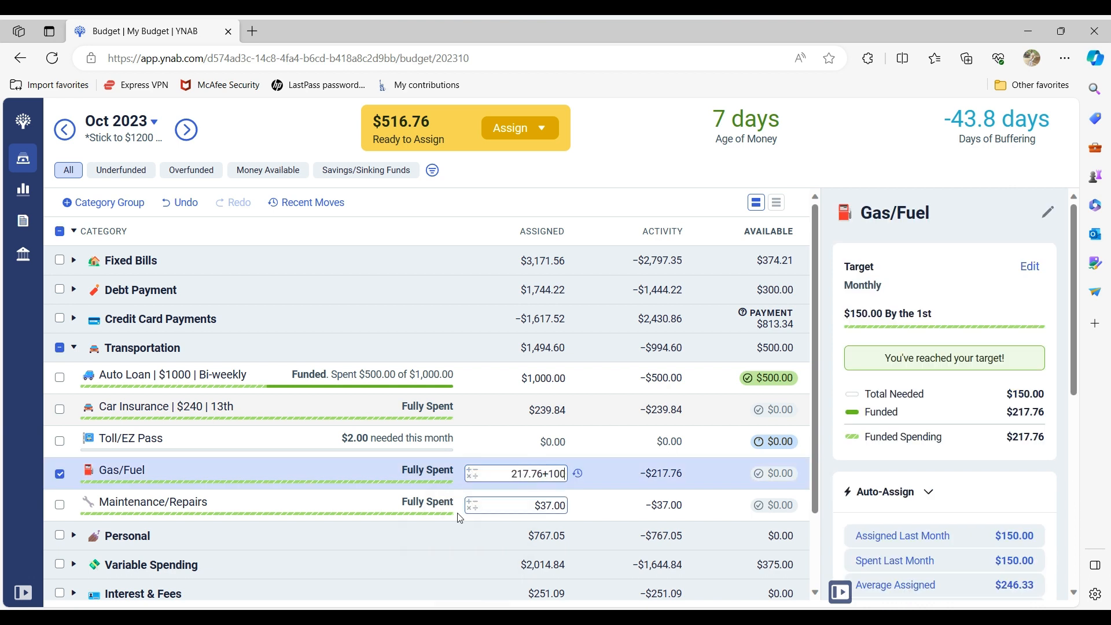
key(Return)
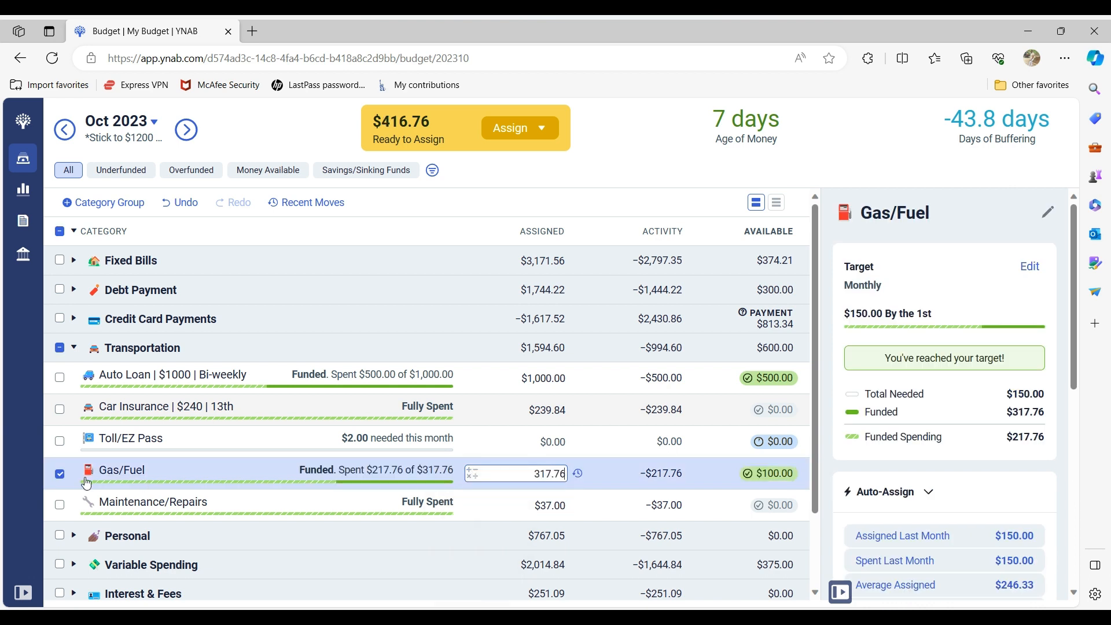
click(59, 474)
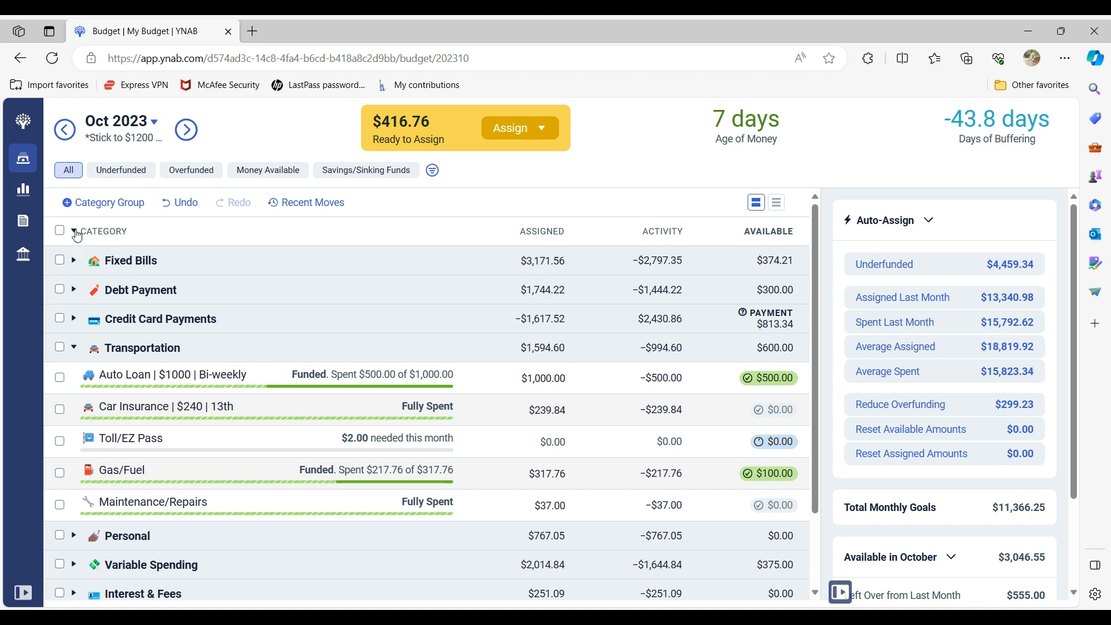
Step: Hide the details sidebar and switch to the November 2023 budget with all category groups collapsed
click(838, 590)
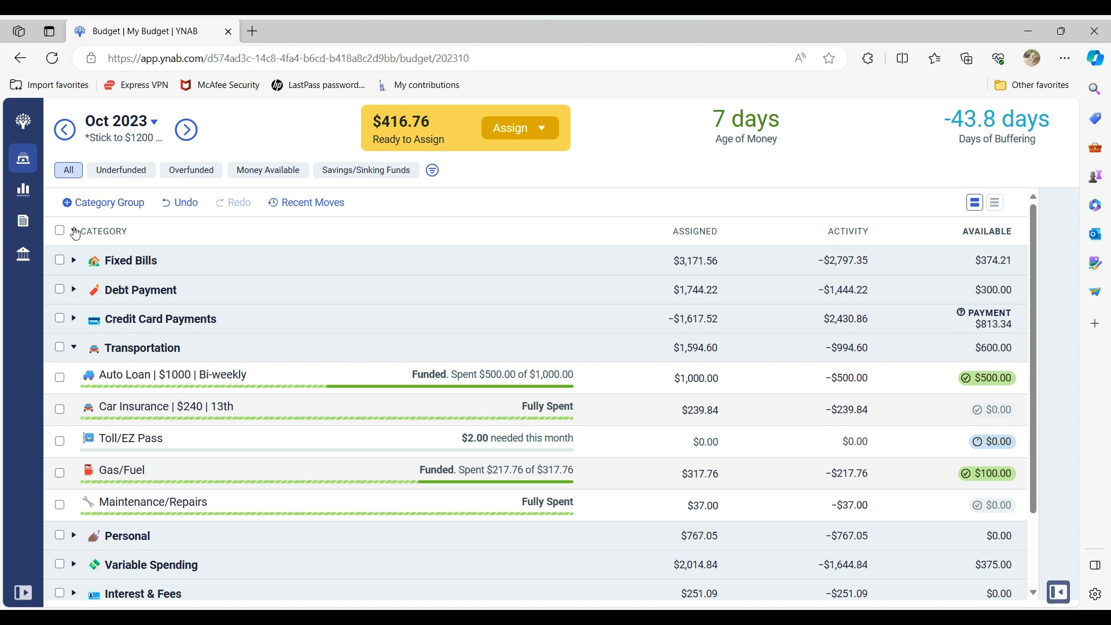
click(73, 232)
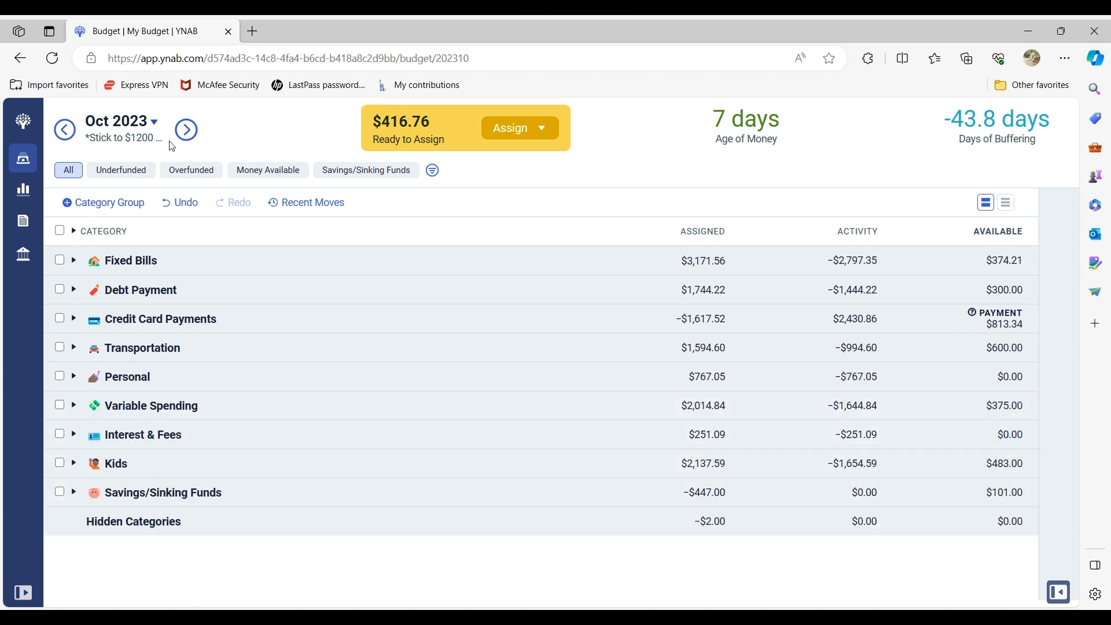
click(186, 128)
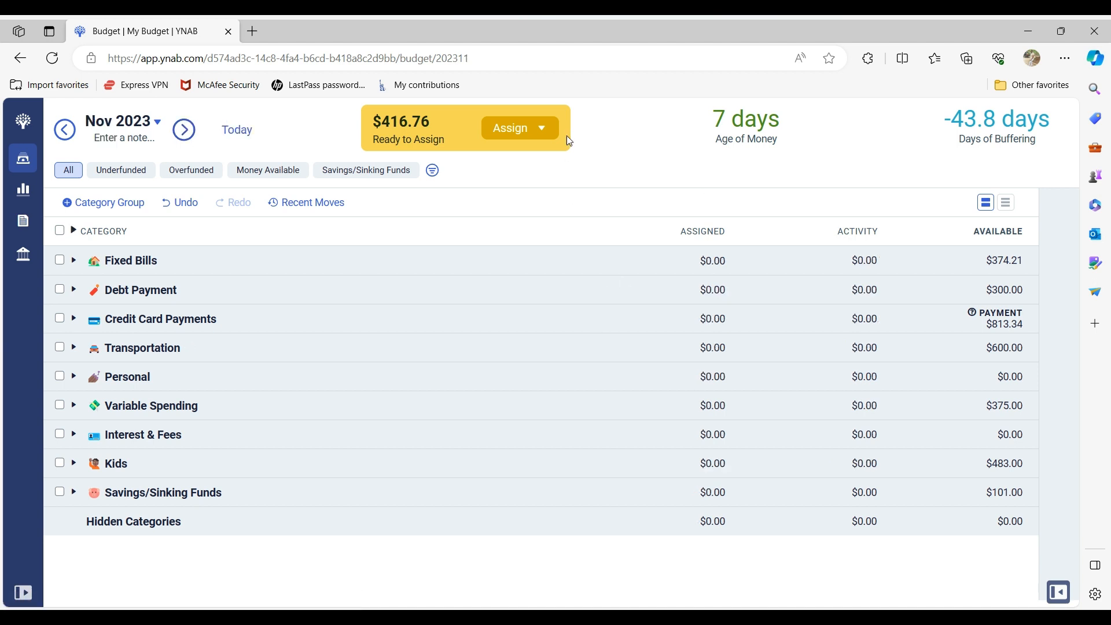
click(72, 232)
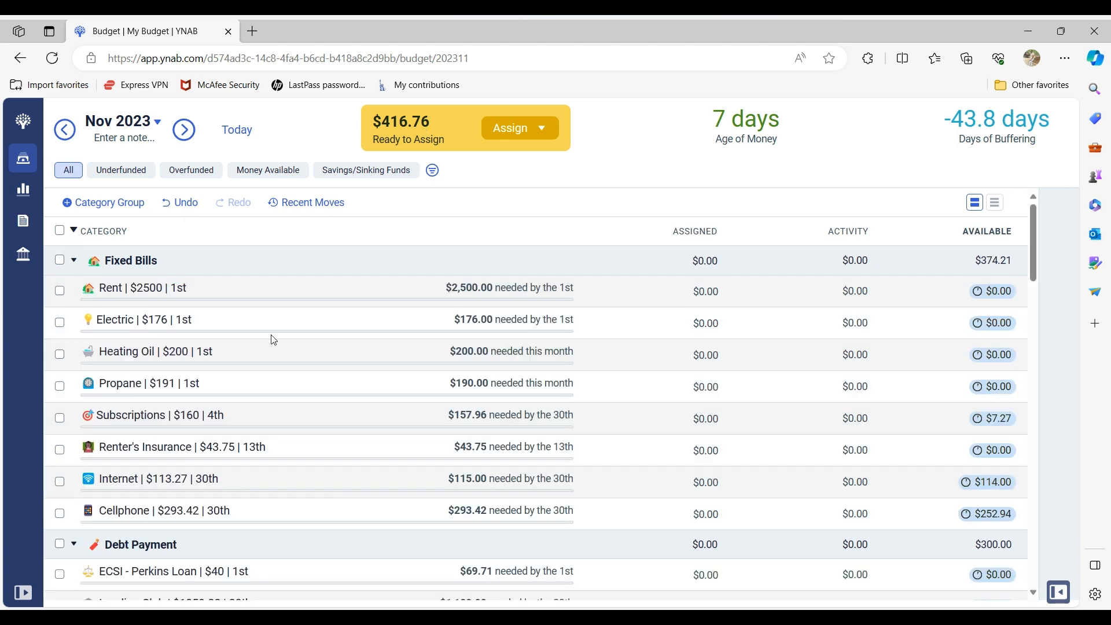
click(74, 232)
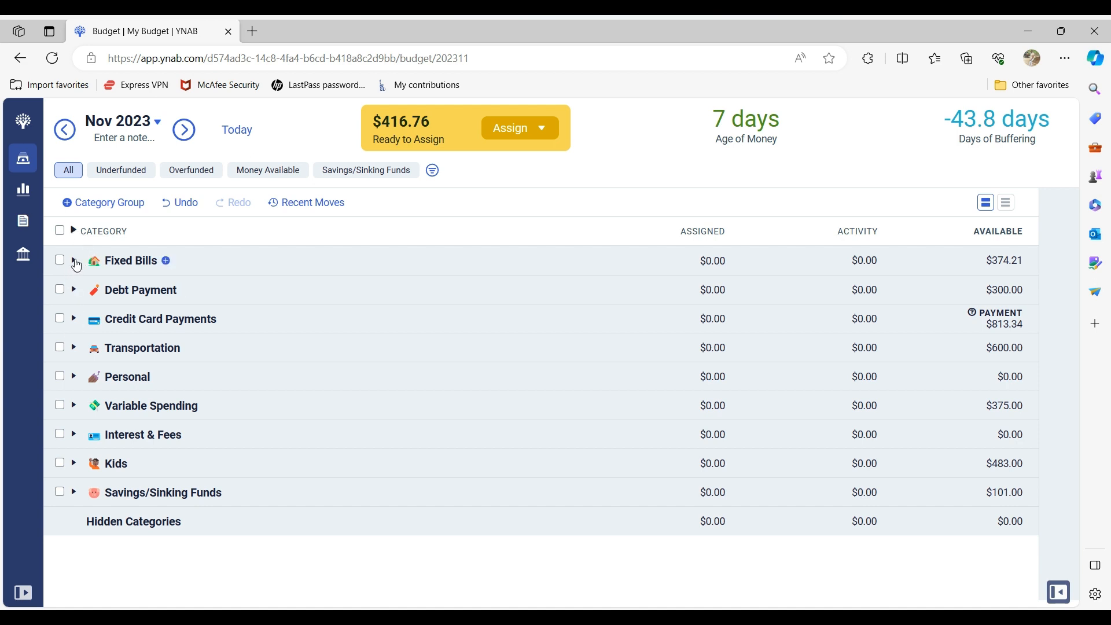
Step: Assign 4.33+16.28+44 to the Subscriptions category in Fixed Bills, deselect it and collapse the group
click(74, 264)
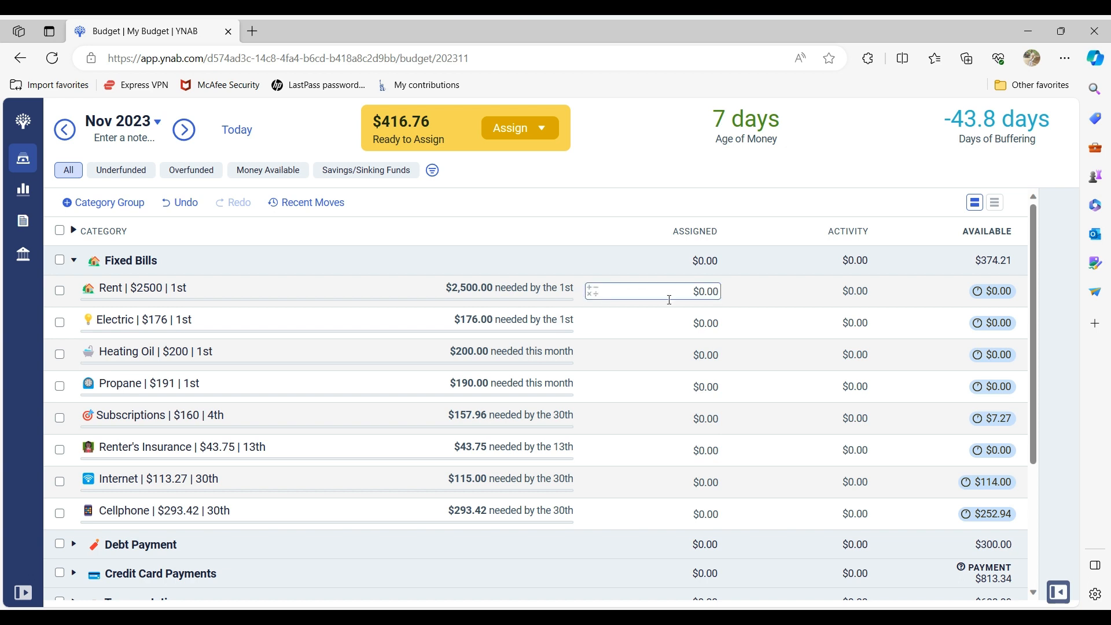
click(636, 418)
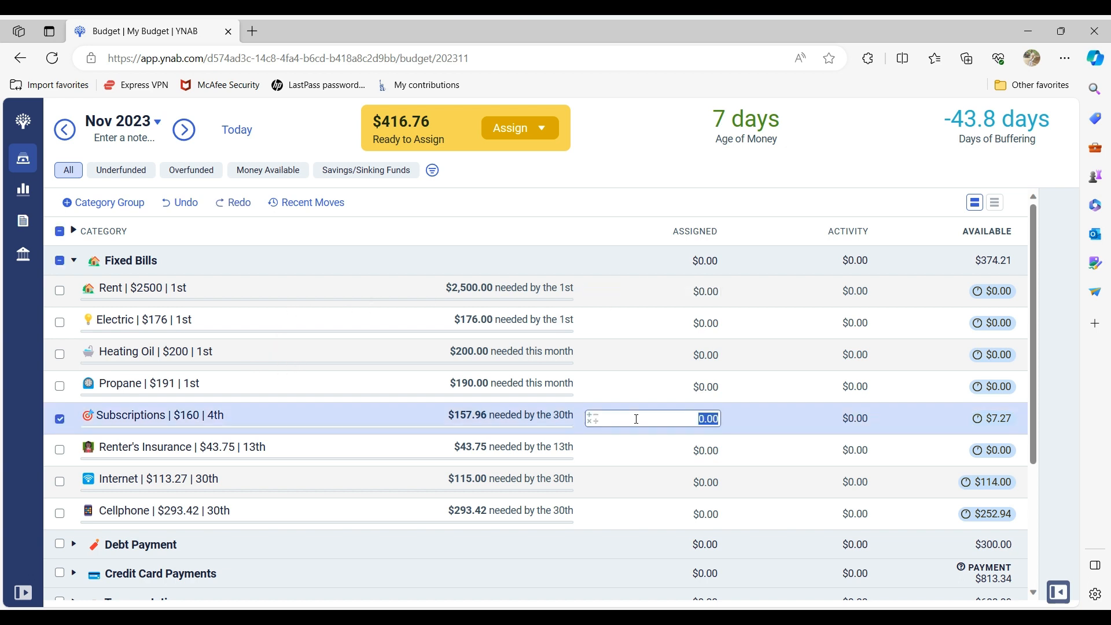
text(4.33)
text(+16.28+44)
key(Return)
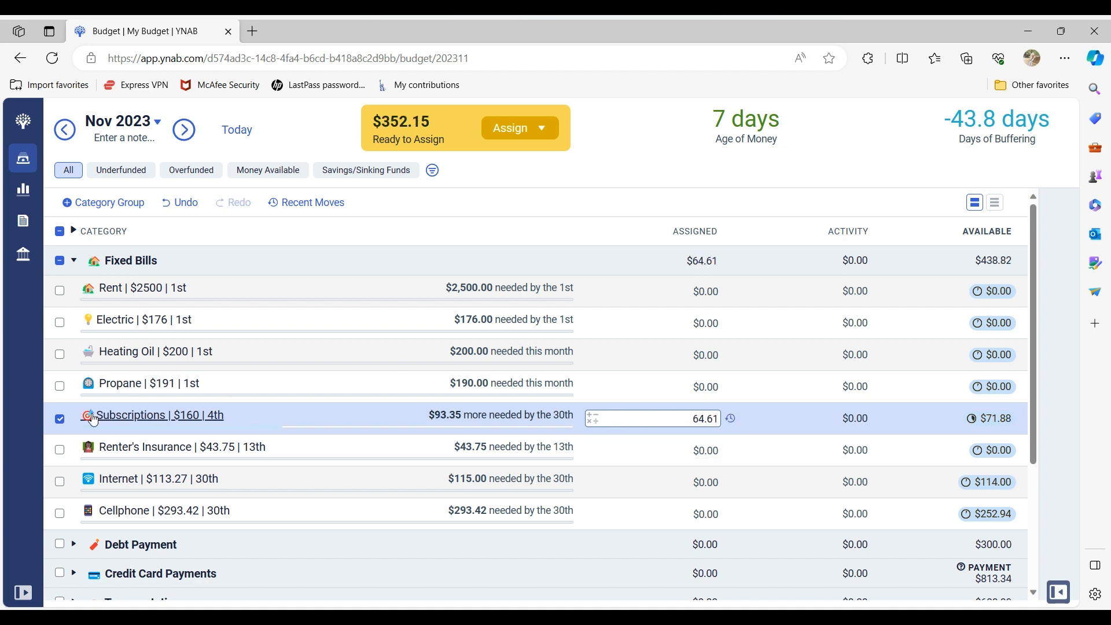
click(59, 421)
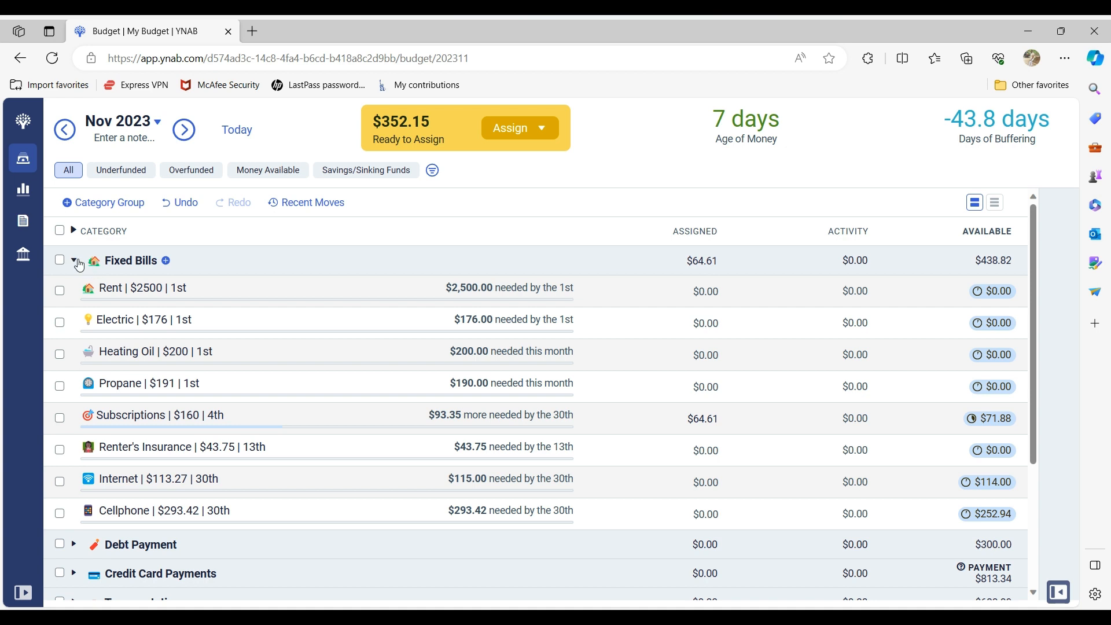
click(76, 261)
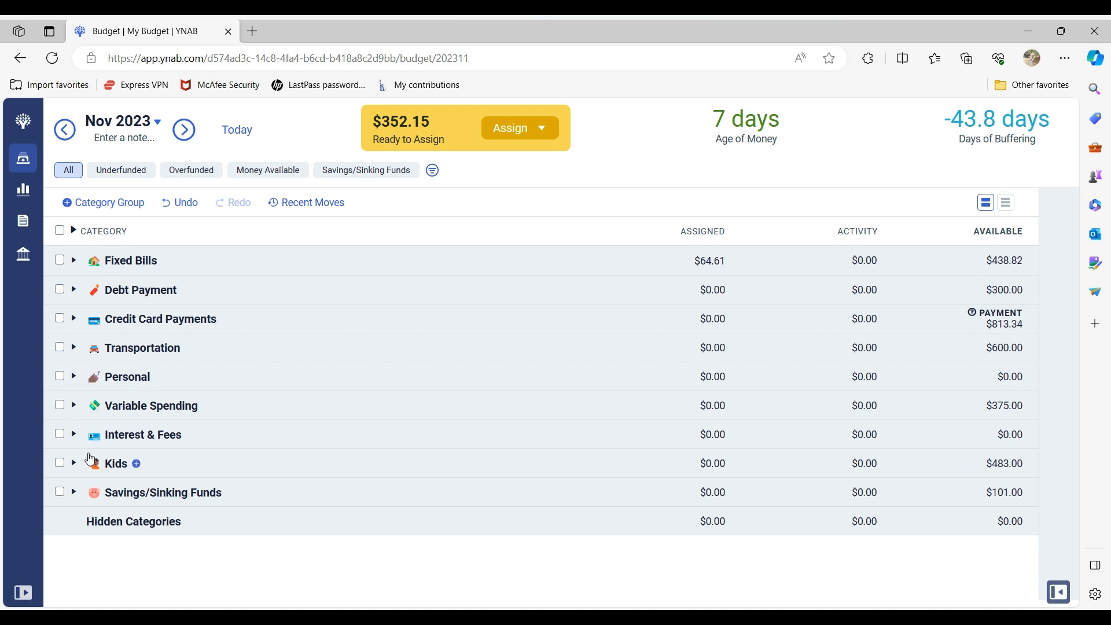
Step: Assign $220 to the Babysitter category in Kids, deselect it and collapse the group
click(75, 466)
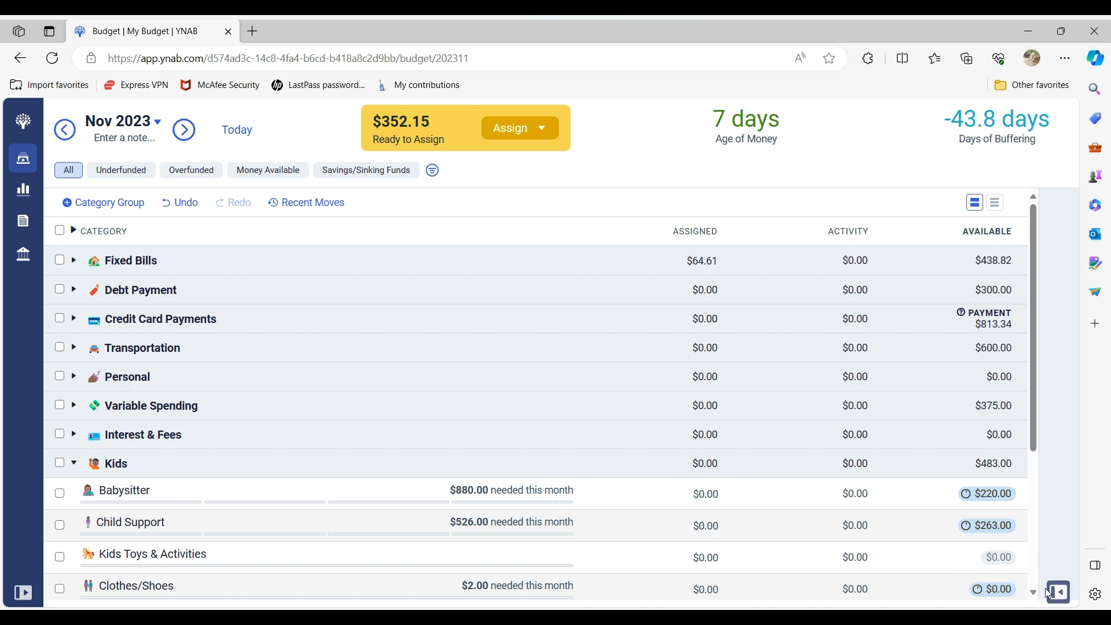
scroll(1039, 598, down, 2)
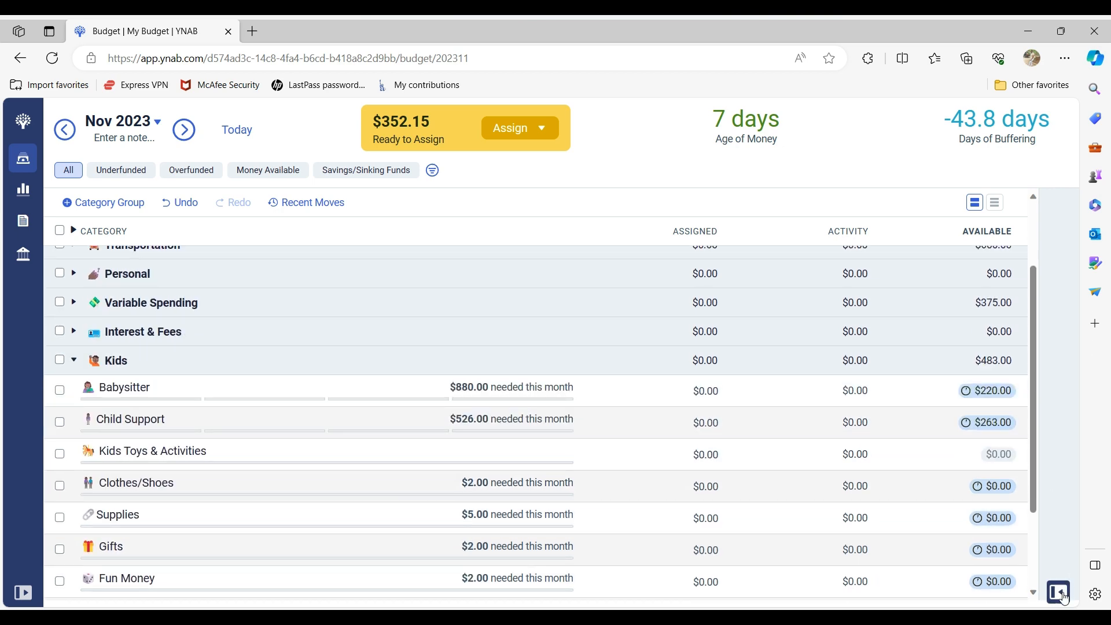
click(1060, 593)
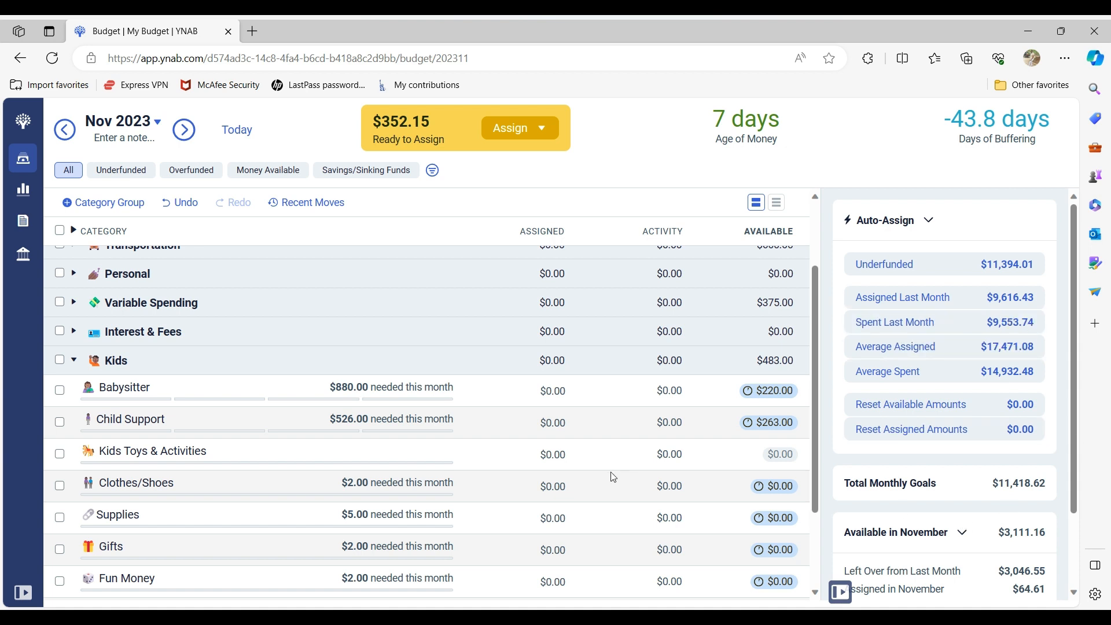
click(59, 392)
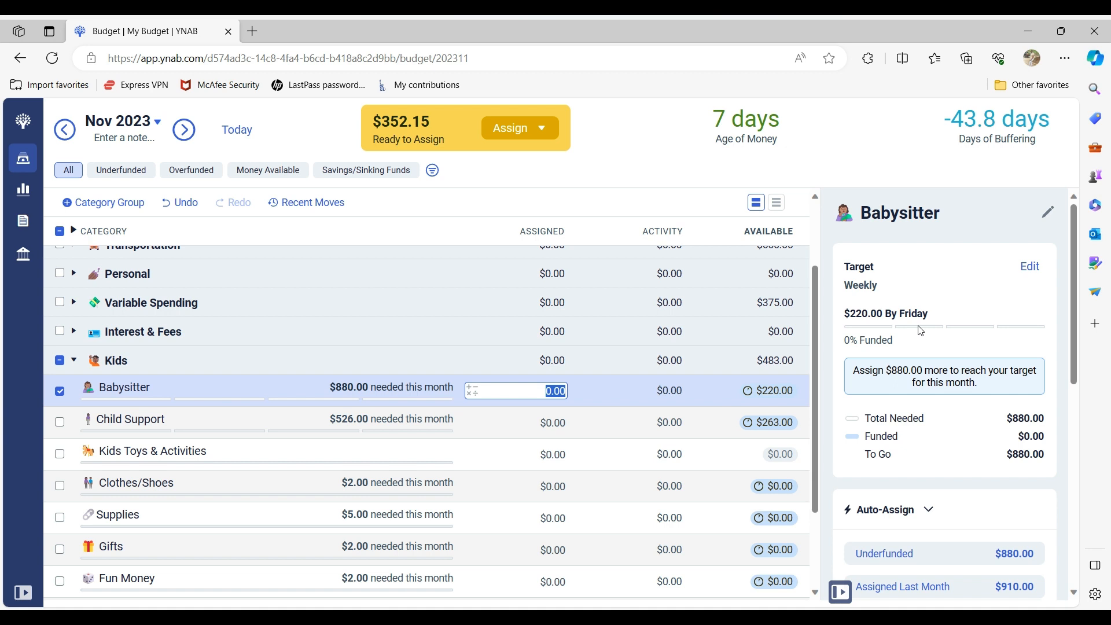
click(840, 594)
click(673, 398)
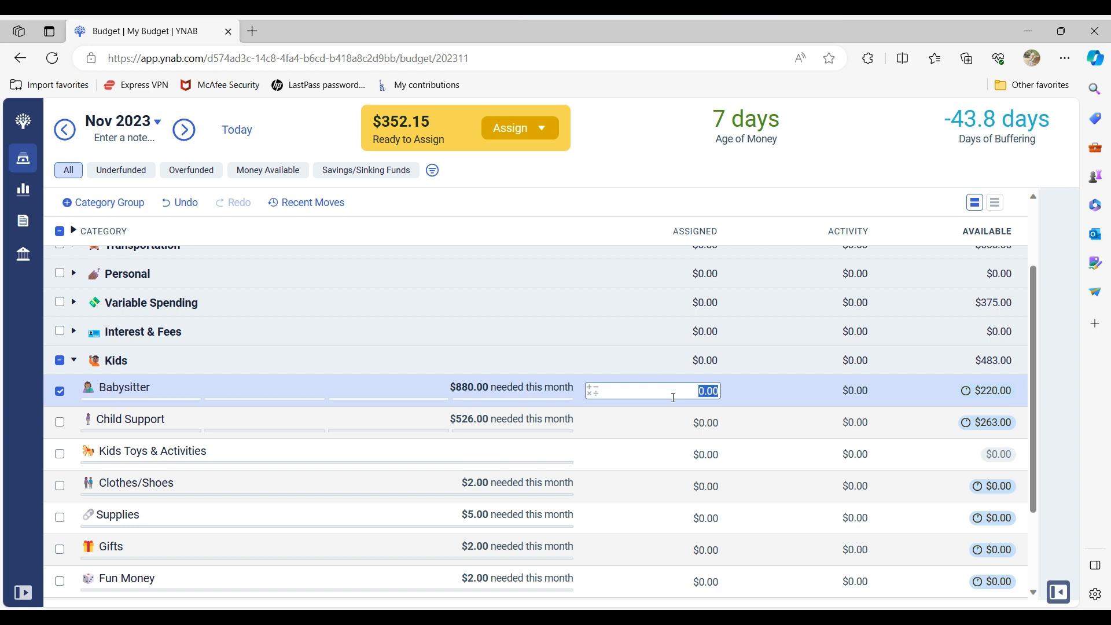
text(220)
key(Return)
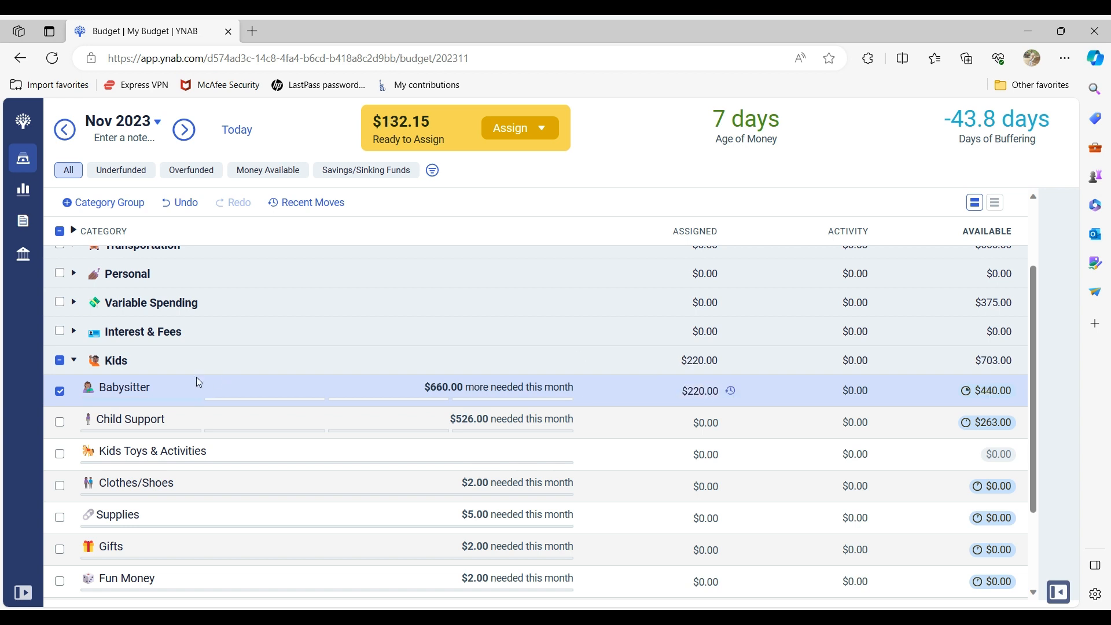
click(59, 392)
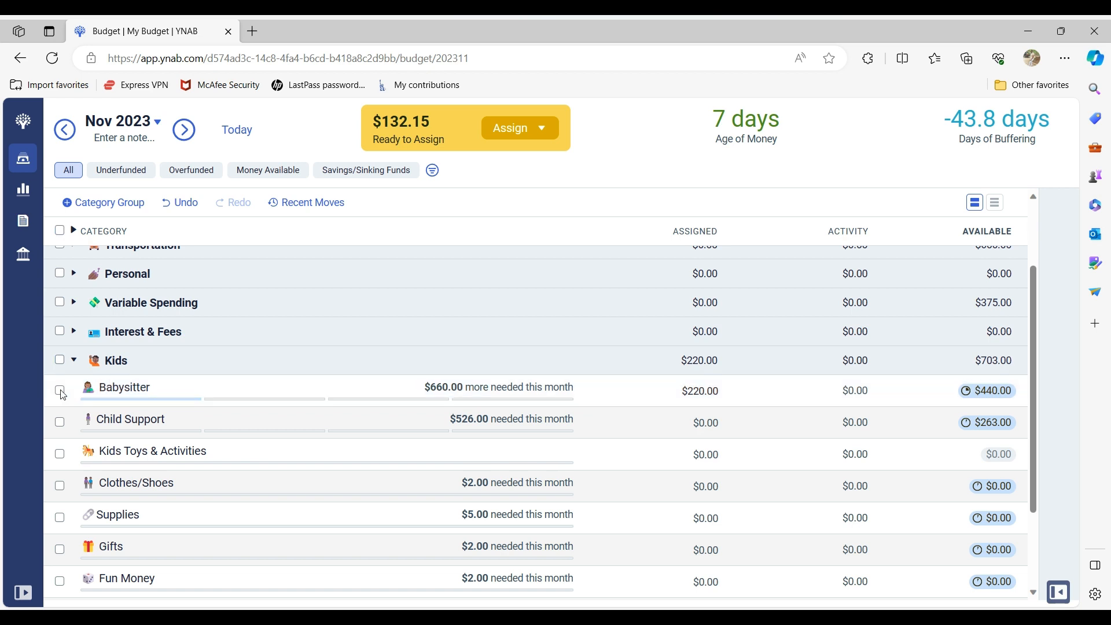
click(74, 361)
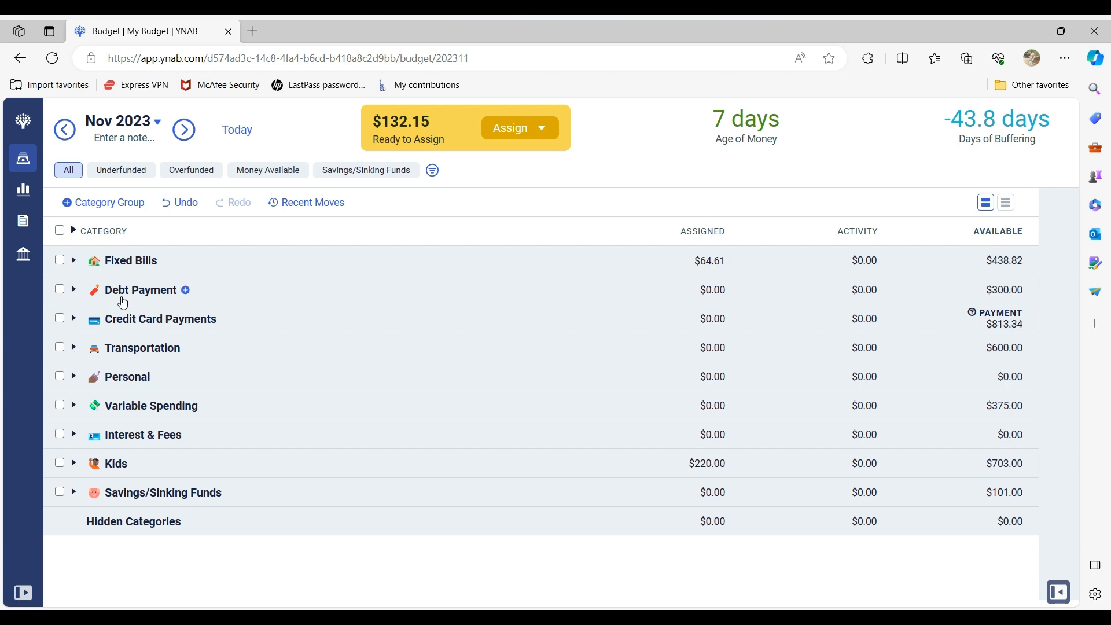
Step: Assign $40 to the ECSI - Perkins Loan category in Debt Payment, deselect it and collapse the group
click(75, 289)
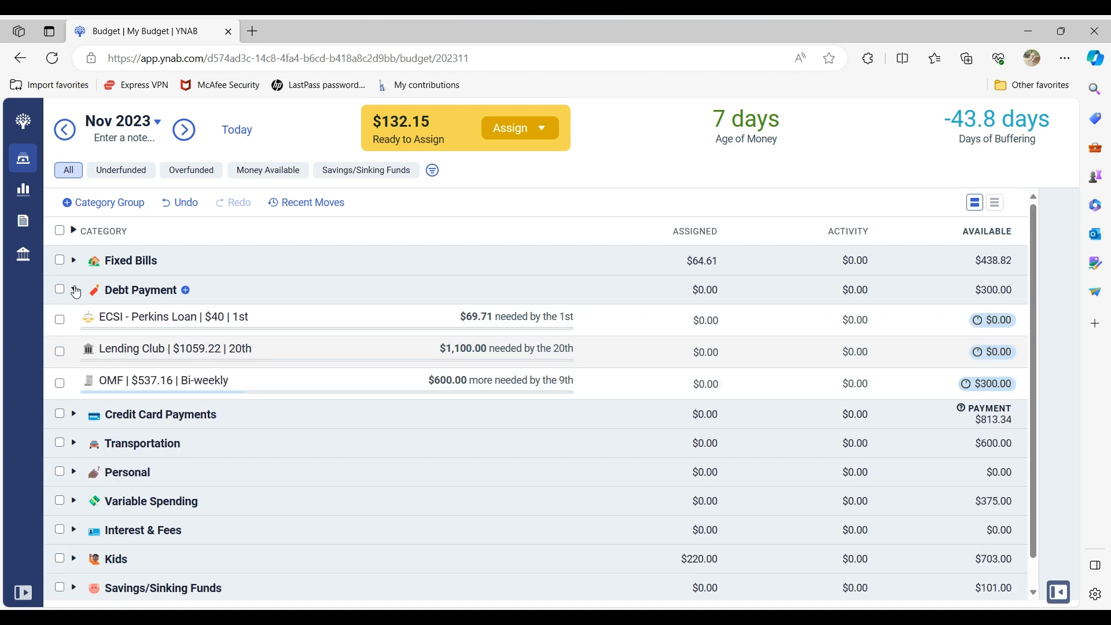
click(676, 321)
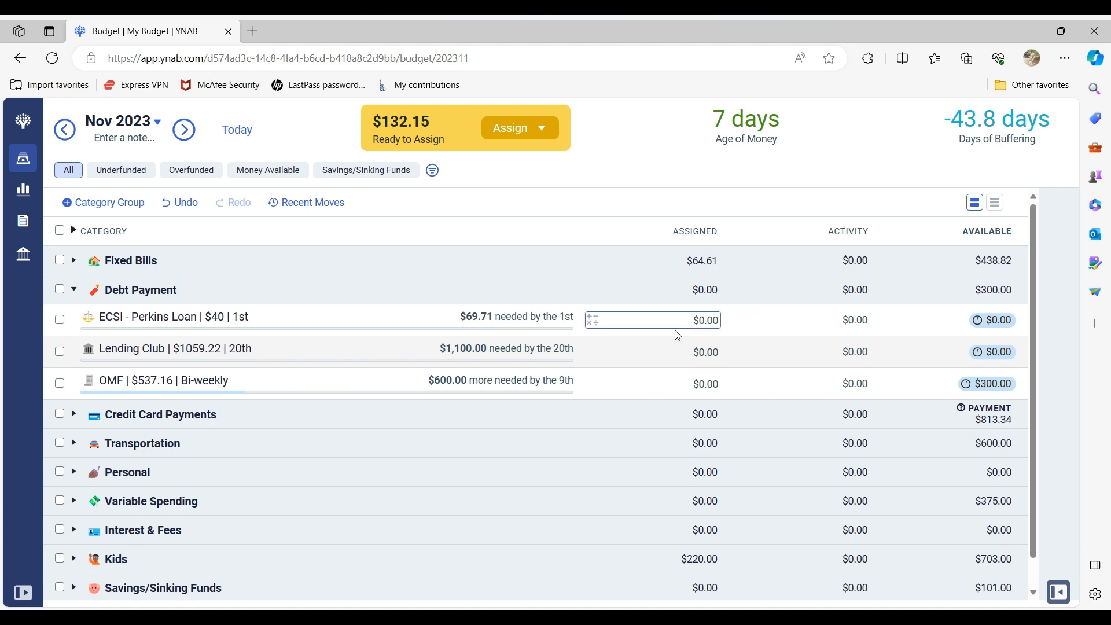
click(672, 319)
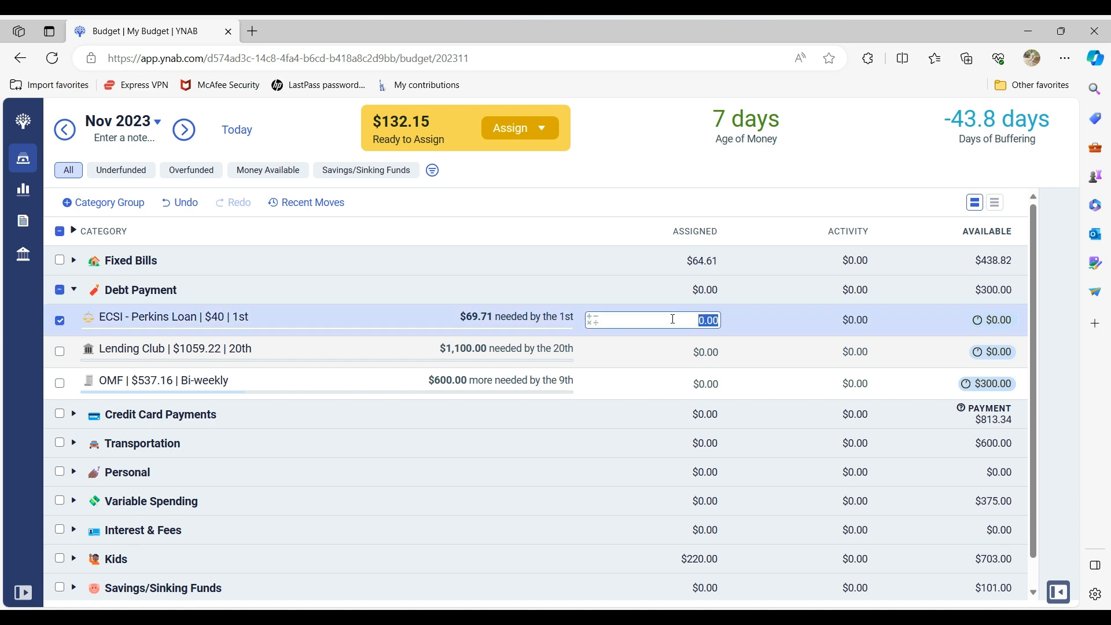
text(40)
key(Return)
click(61, 321)
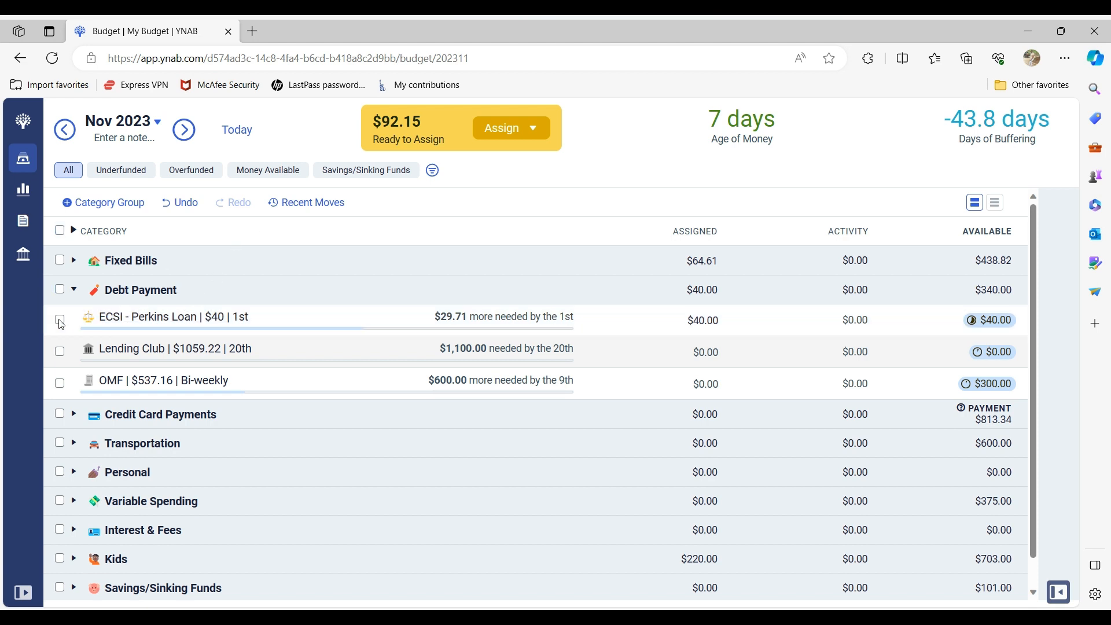
click(74, 290)
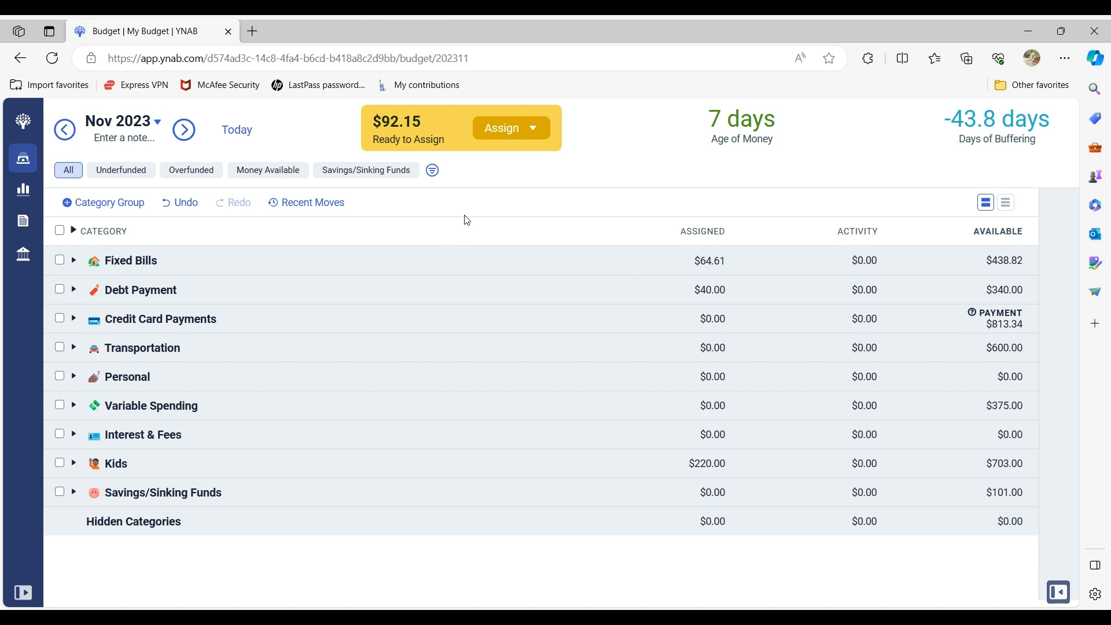
Step: Review the categories with money available and the list of hidden categories, returning to the full budget view
click(286, 175)
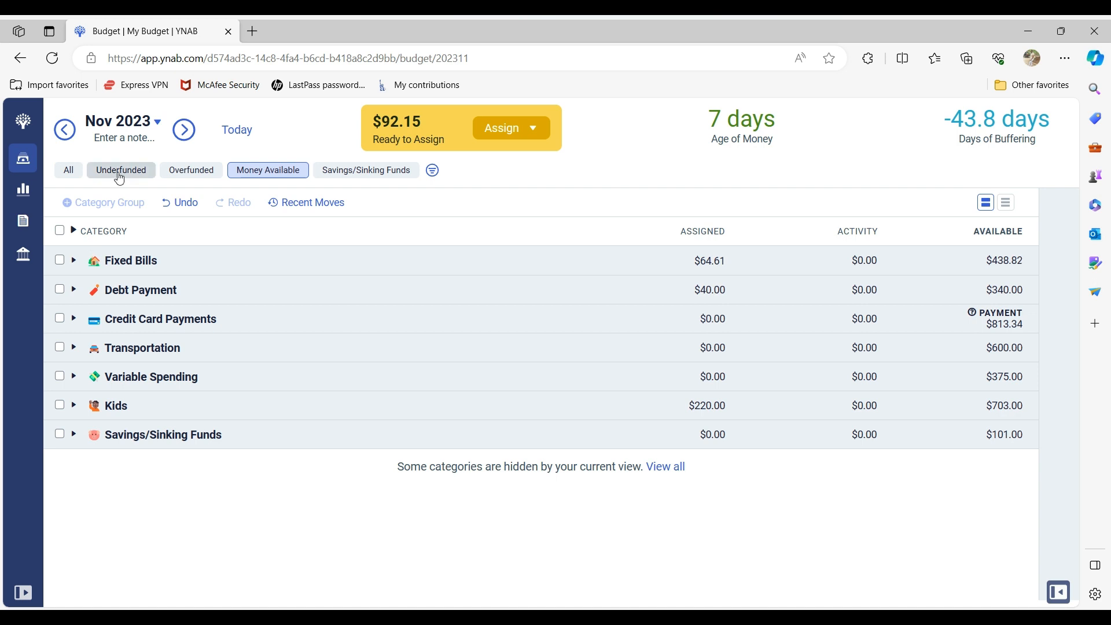
click(76, 175)
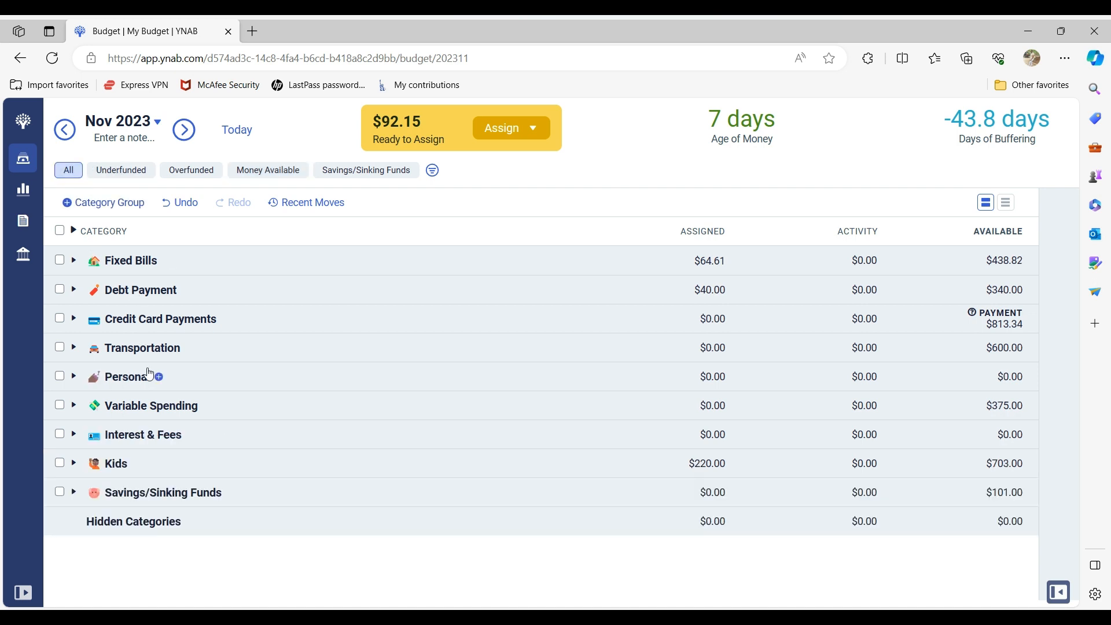
click(119, 524)
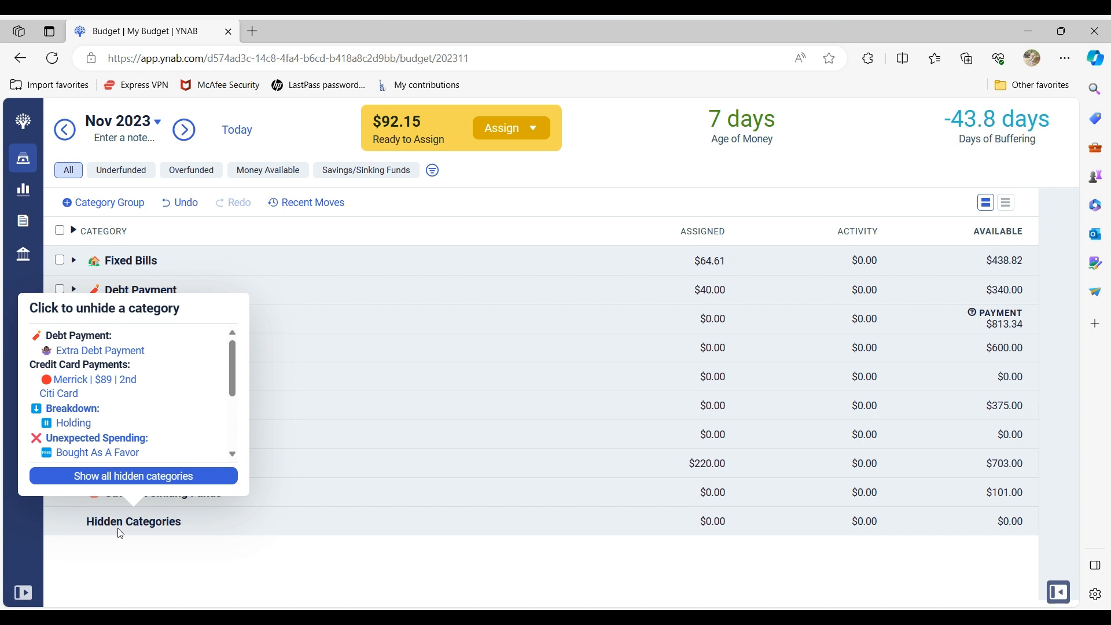
click(245, 523)
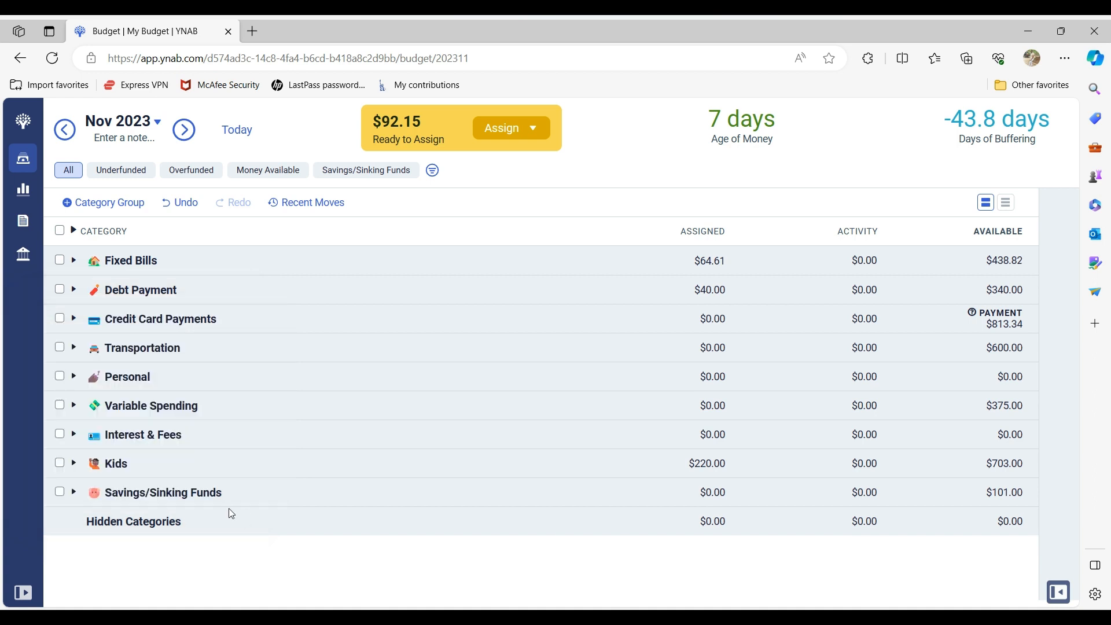
Step: Assign $15 to the Emergency Fund in Savings/Sinking Funds and open the Credit Builder assigned amount for editing
click(74, 492)
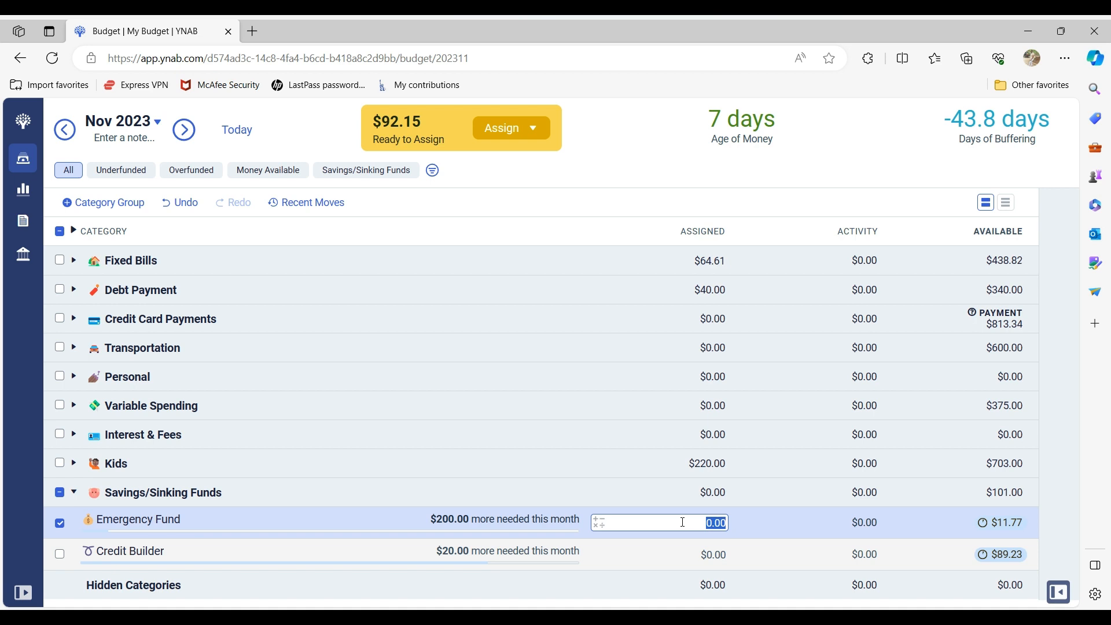
text(15)
key(Return)
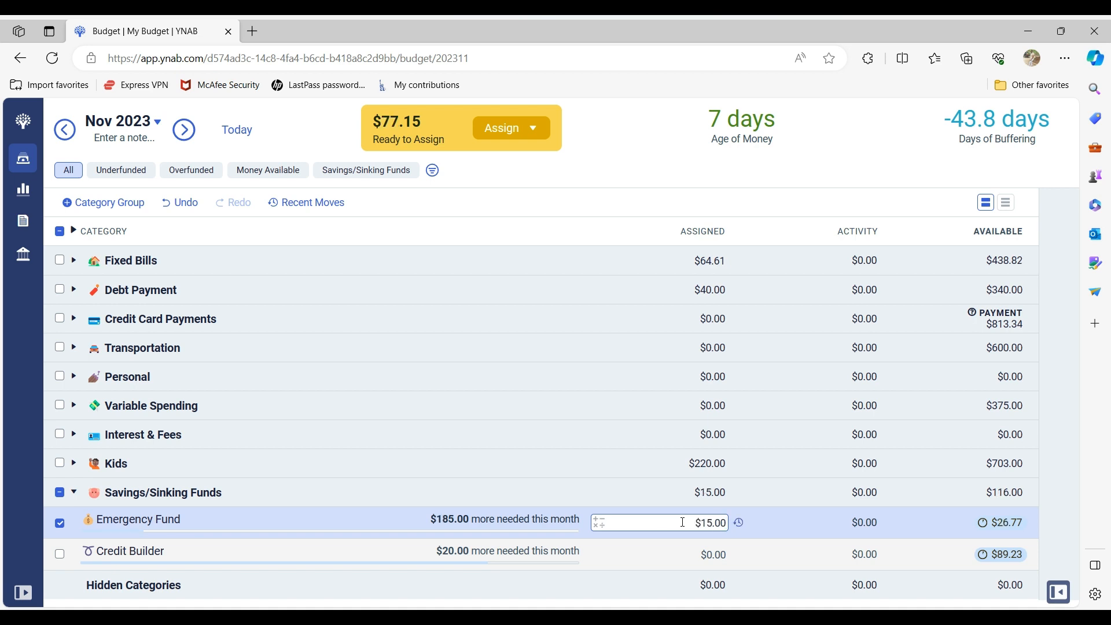
key(Down)
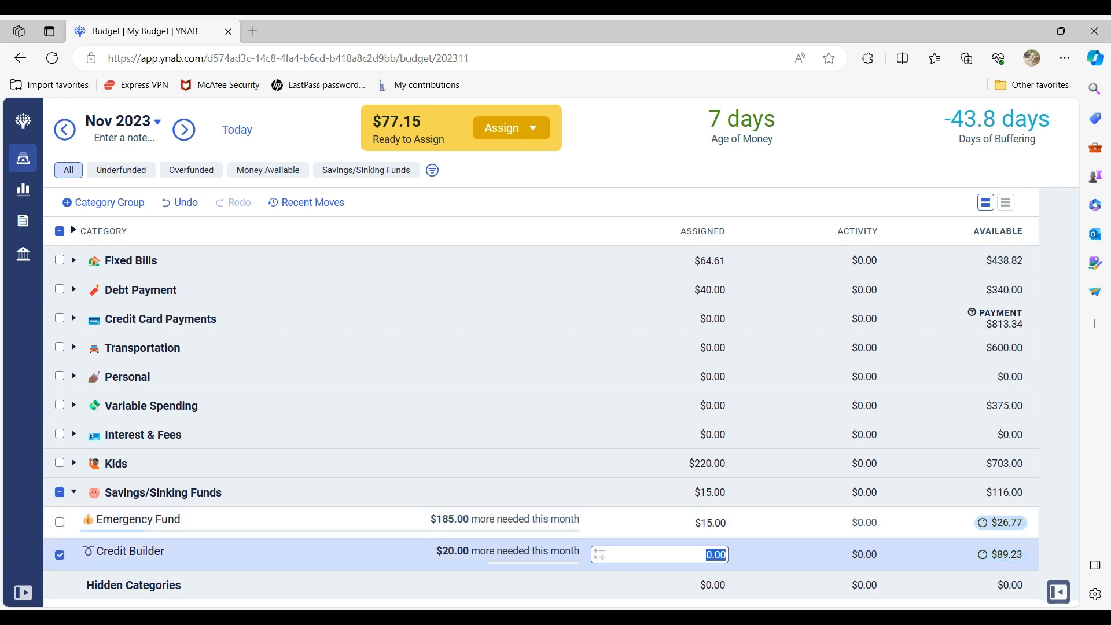
Step: Assign $10.62 to the Credit Builder category in Savings/Sinking Funds, deselect it and collapse the group
text(10.62)
key(Return)
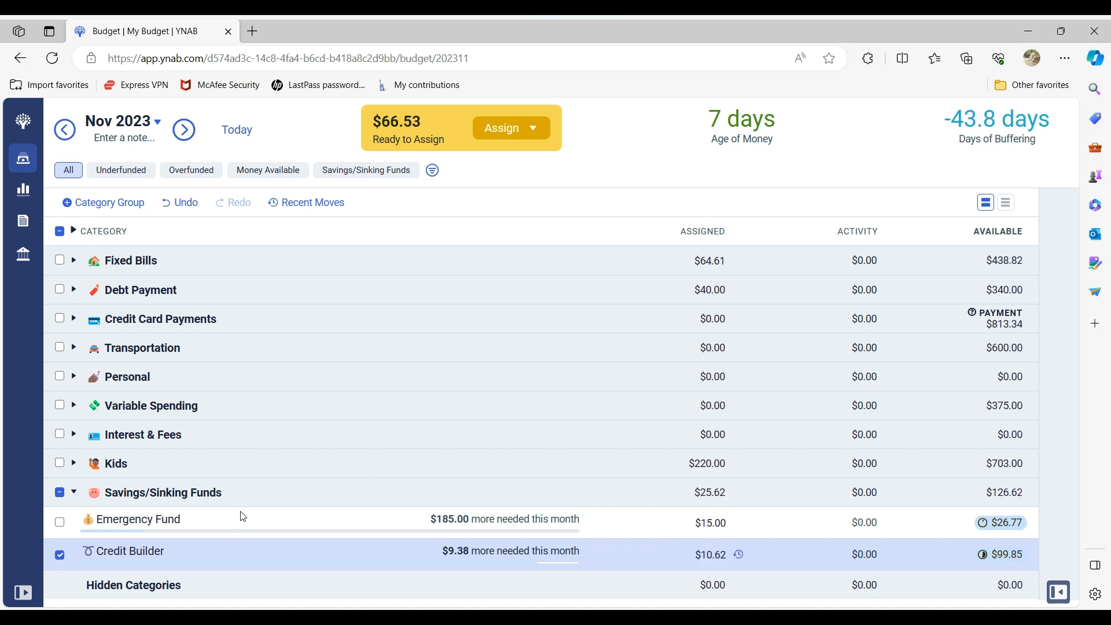
click(59, 554)
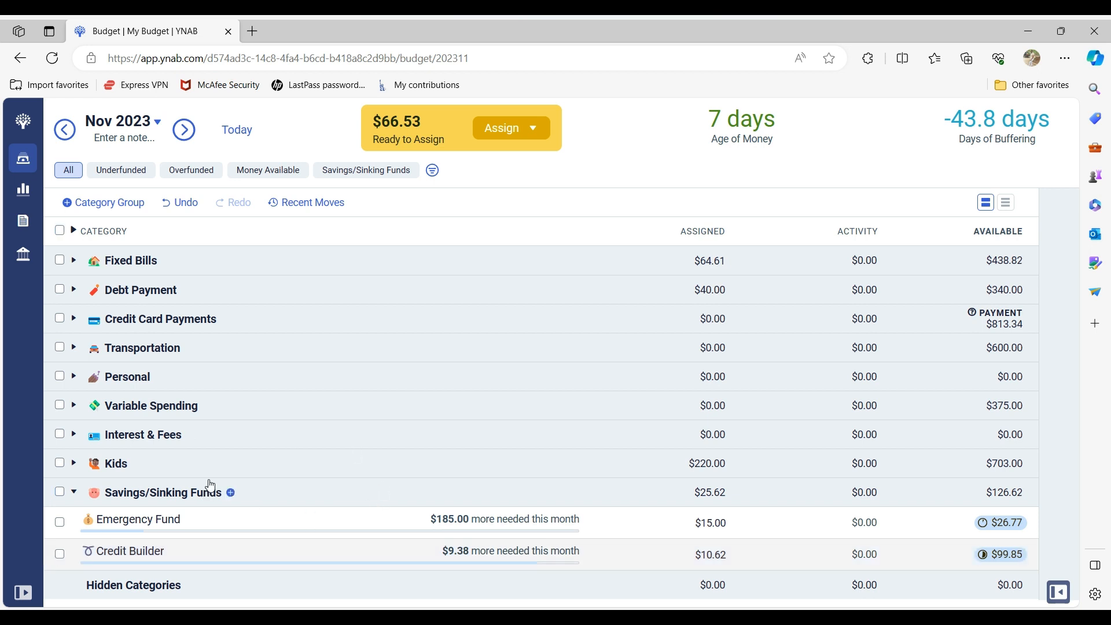
click(74, 493)
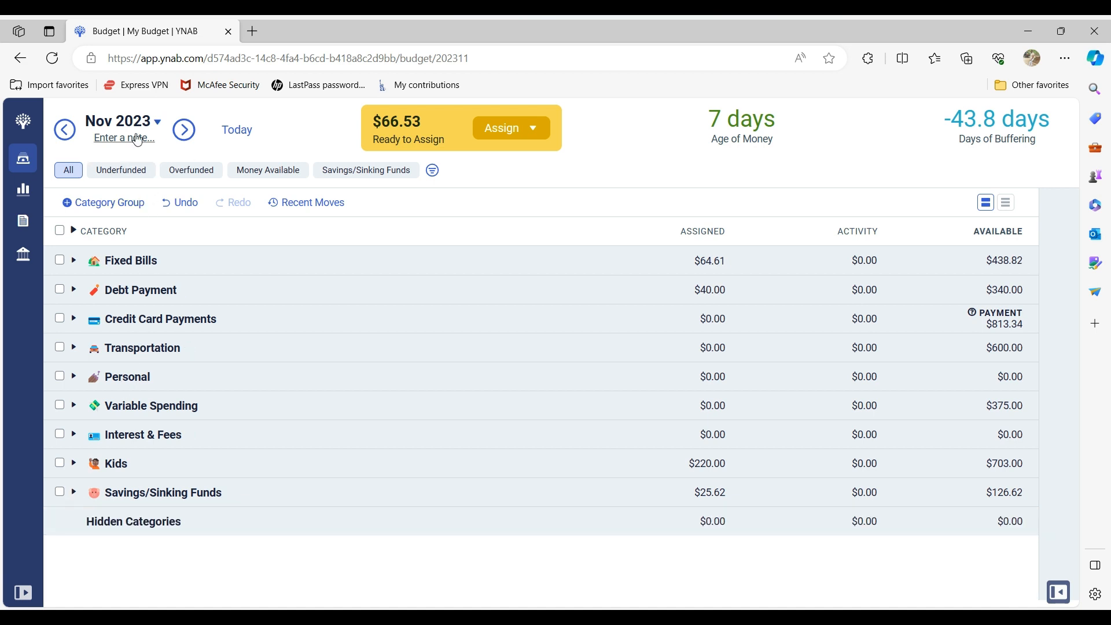
Step: In October 2023, auto-assign the underfunded $40.78 to the Lending Club category in Debt Payment, deselect it and collapse the group
click(74, 134)
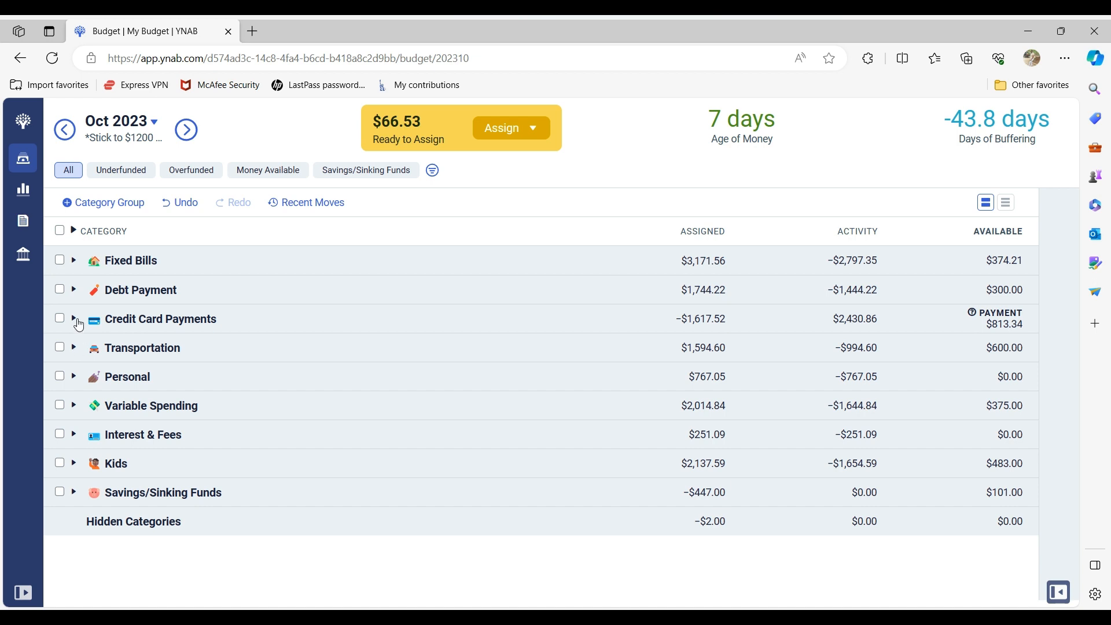
click(74, 291)
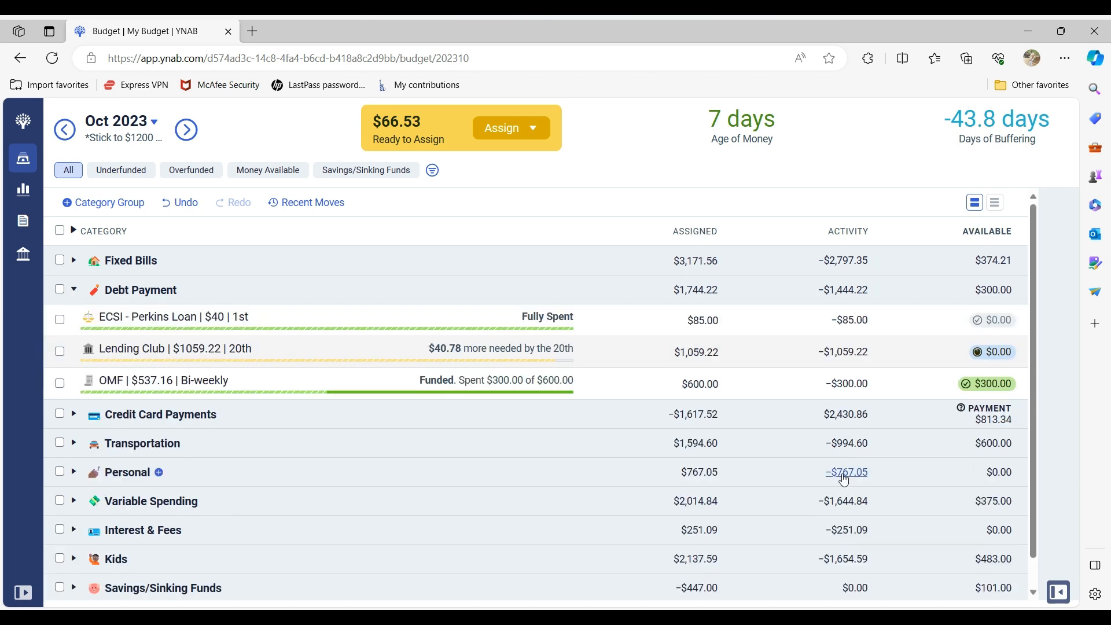
click(1059, 592)
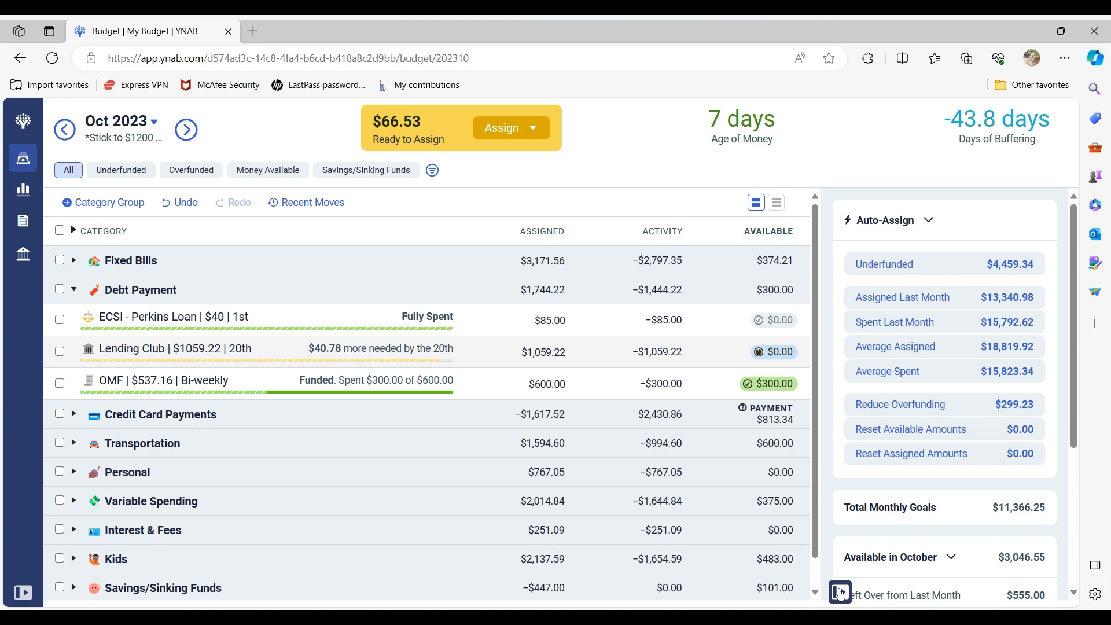
click(60, 353)
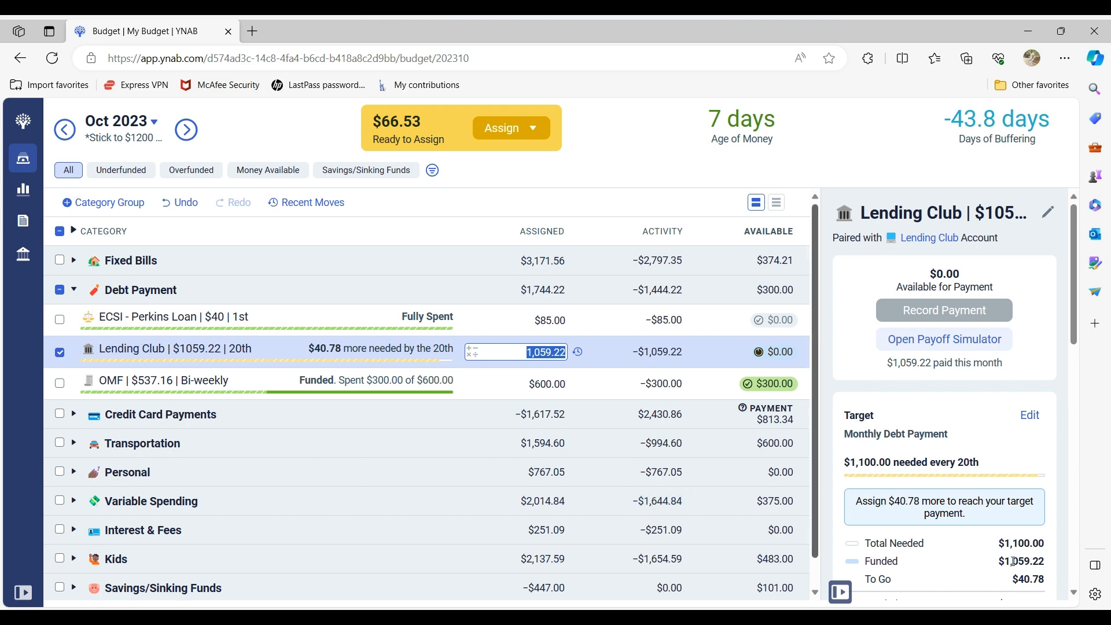
scroll(1074, 593, down, 2)
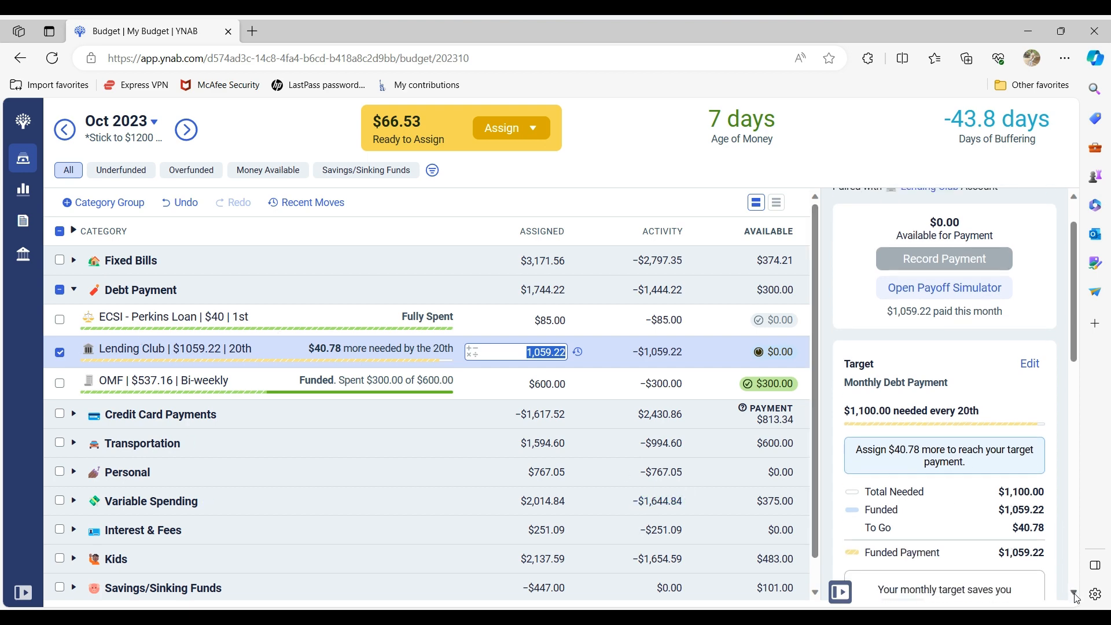
scroll(1074, 596, down, 4)
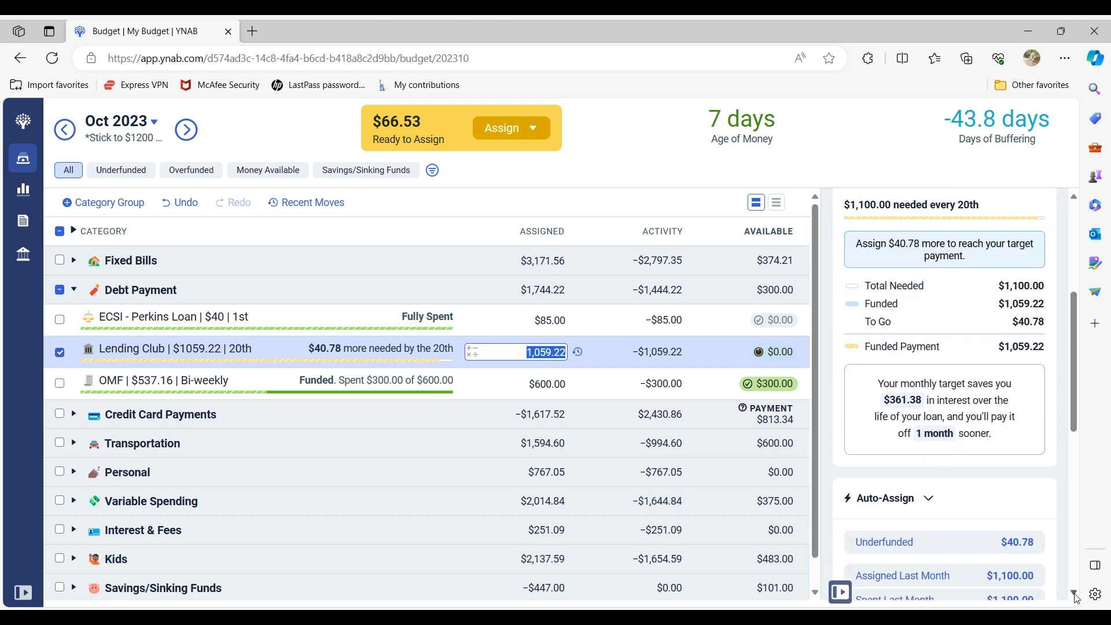
click(1019, 491)
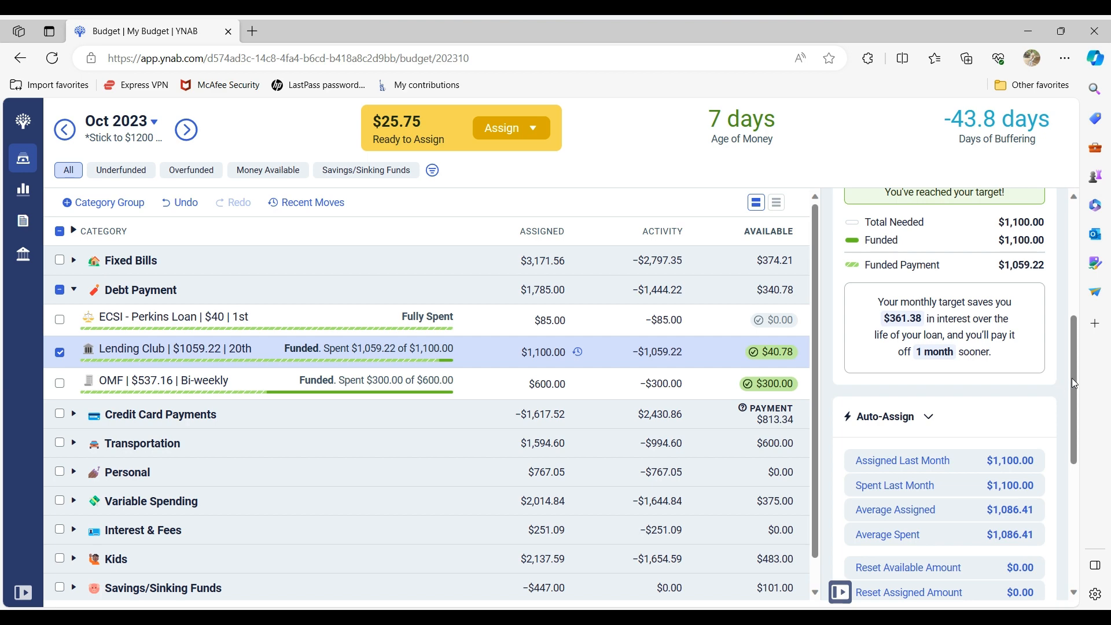
scroll(1071, 377, up, 5)
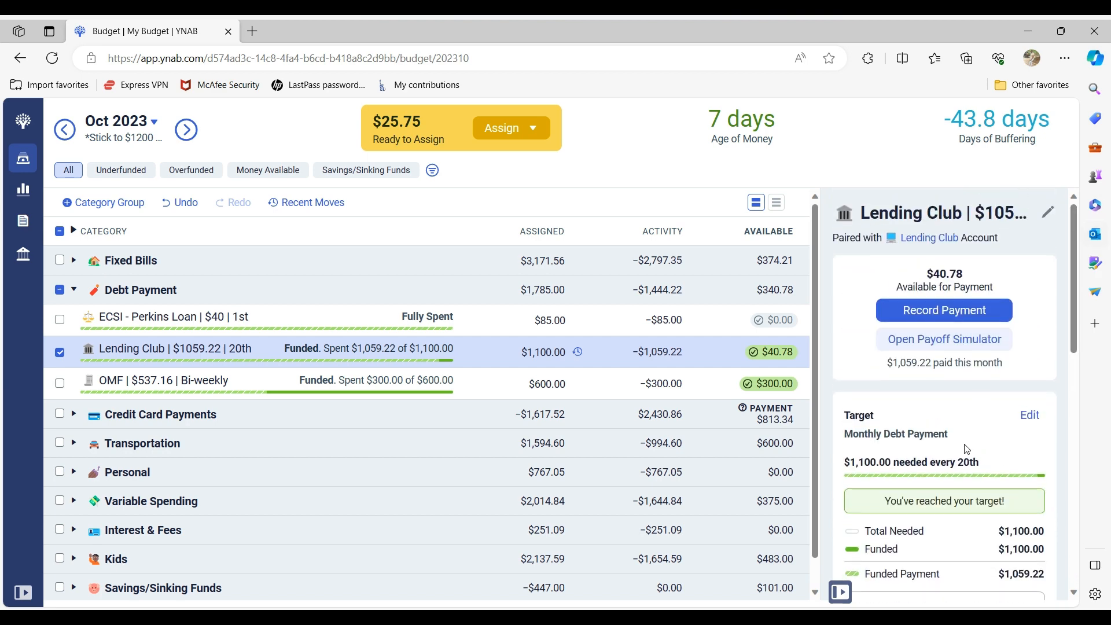
click(839, 591)
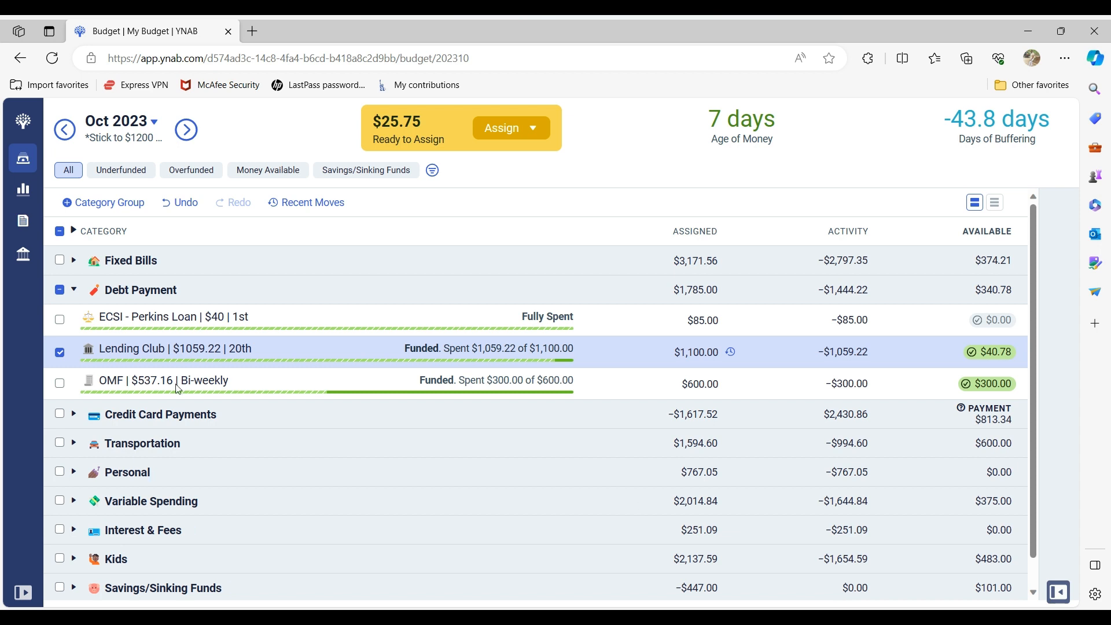
click(59, 352)
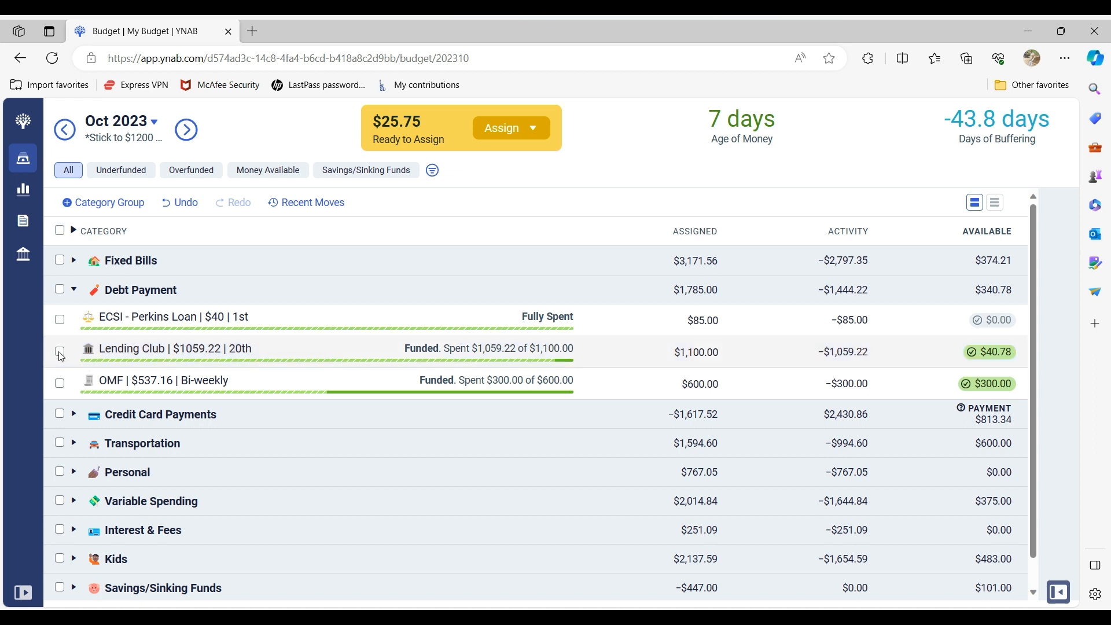
click(73, 291)
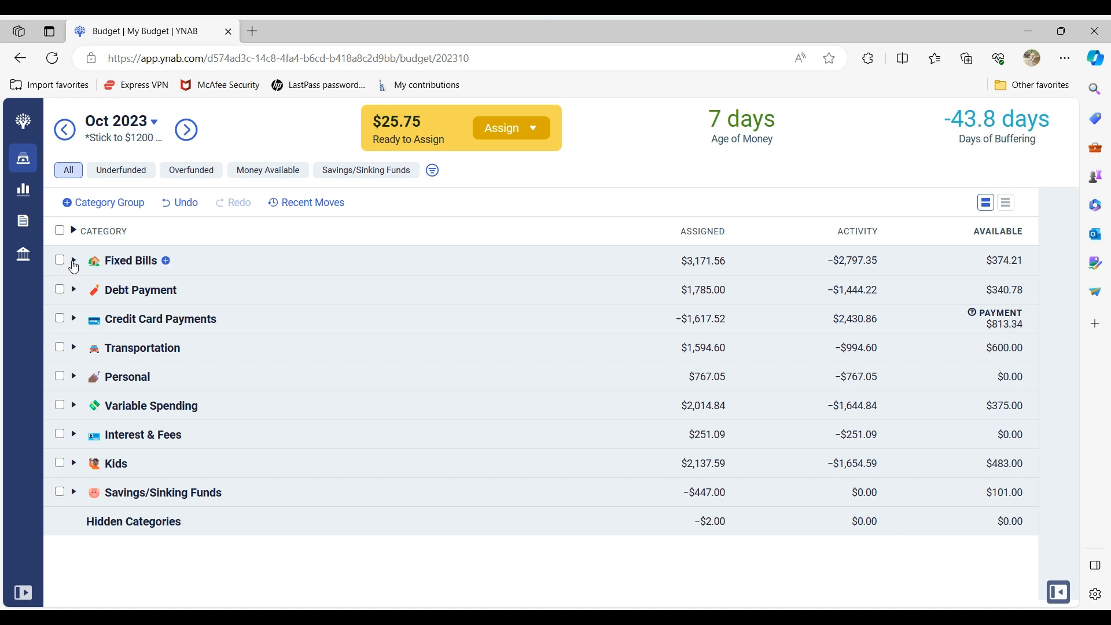
Step: Expand Fixed Bills in October 2023 and manually assign the remaining $25.75 to the Subscriptions category
click(73, 261)
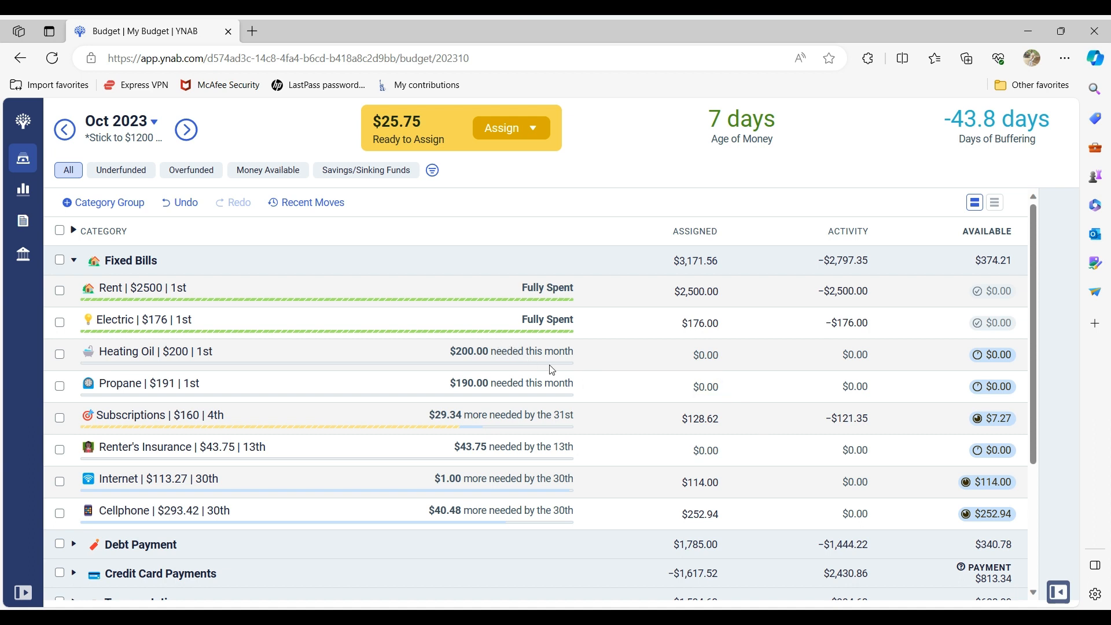
click(520, 137)
click(520, 137)
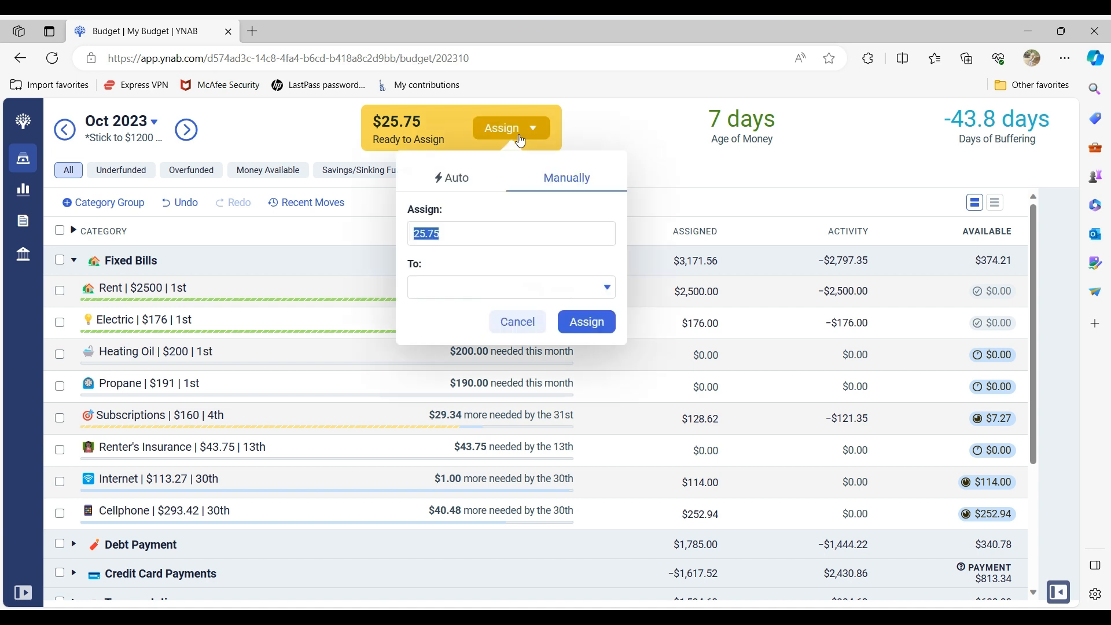
click(446, 283)
text(sub)
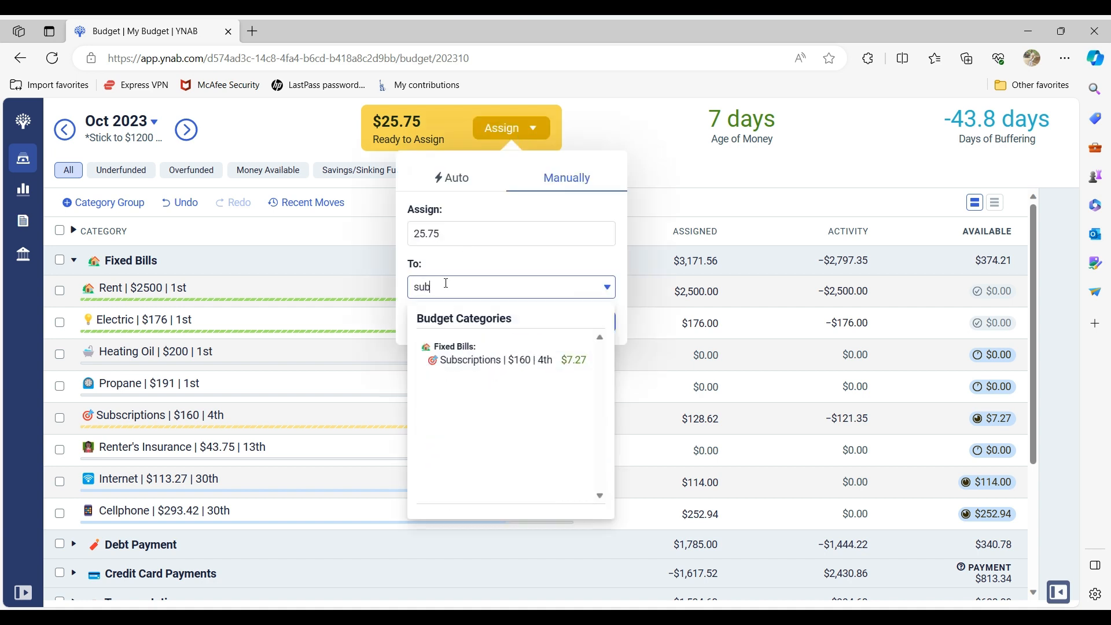
click(574, 359)
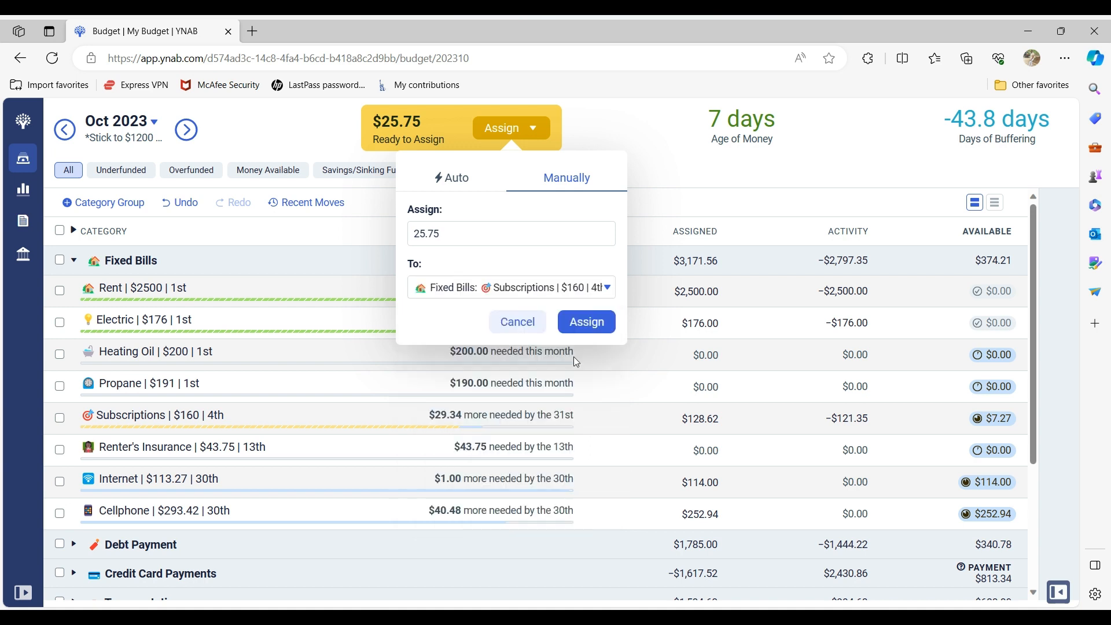
click(608, 325)
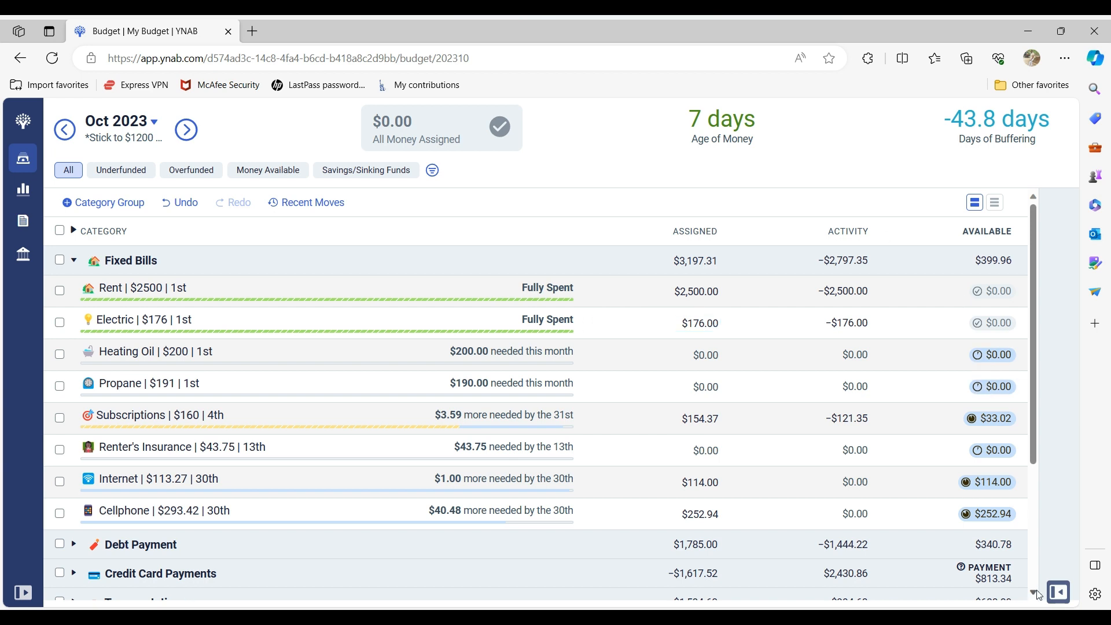
Step: Expand all category groups in October 2023 and review the Fixed Bills and Debt Payment funding
scroll(1030, 594, down, 2)
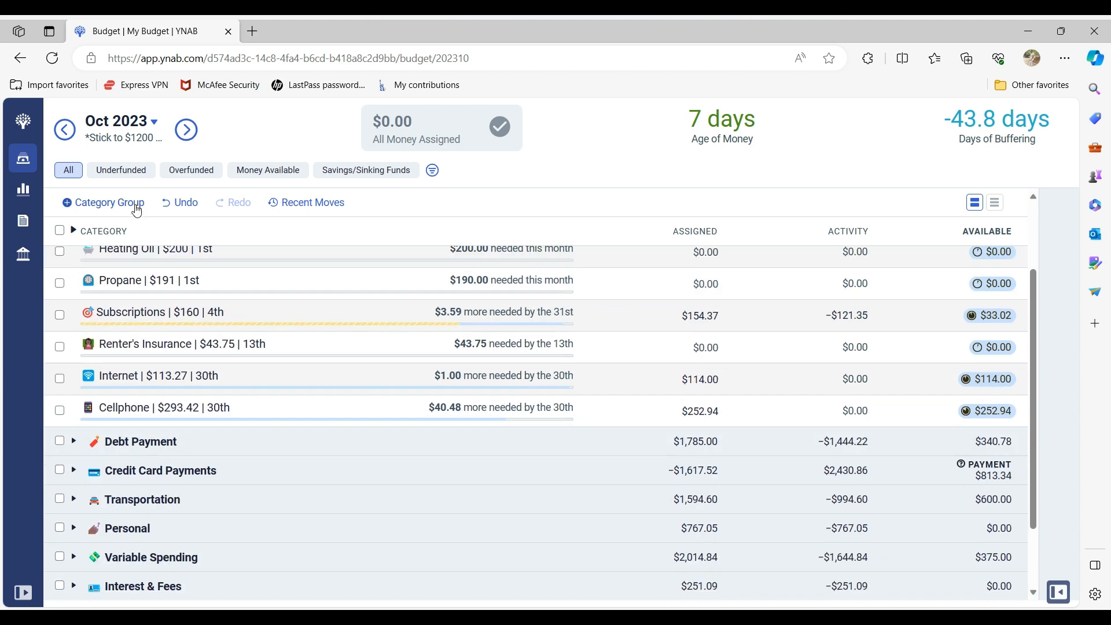
click(74, 231)
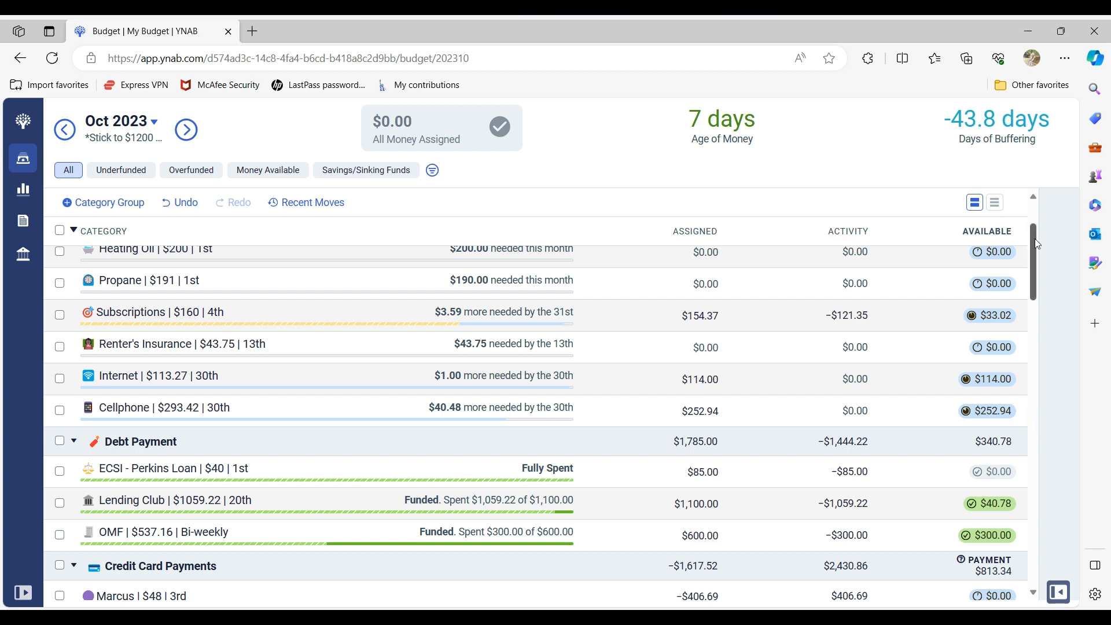
drag(1037, 236, 1040, 203)
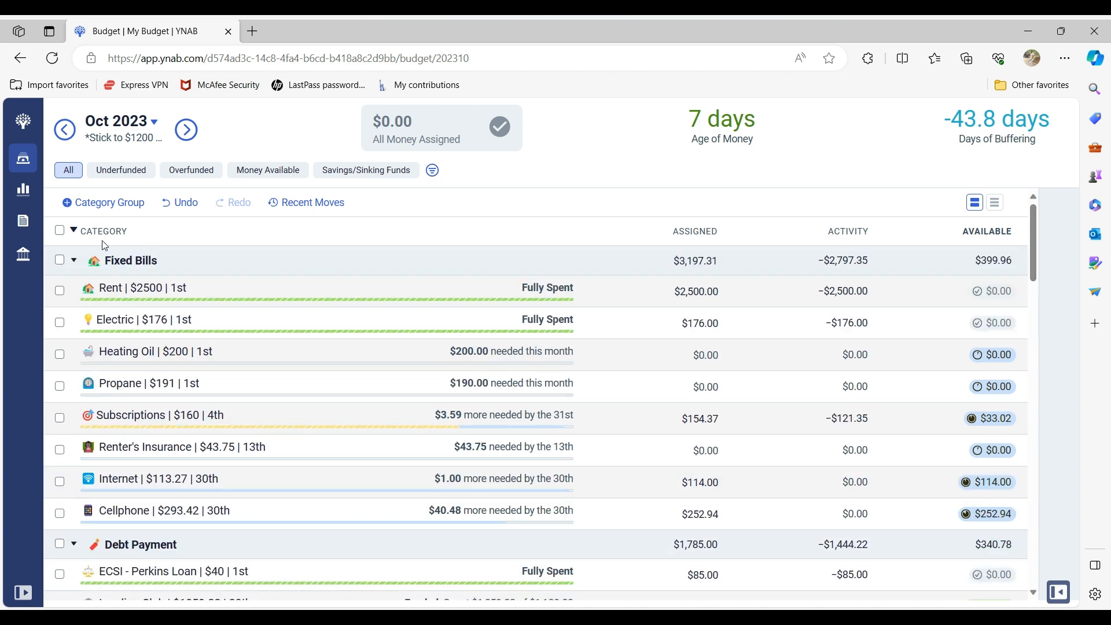
Step: Review the November 2023 budget, collapsing all groups and examining the available amounts for each card in Credit Card Payments
click(186, 130)
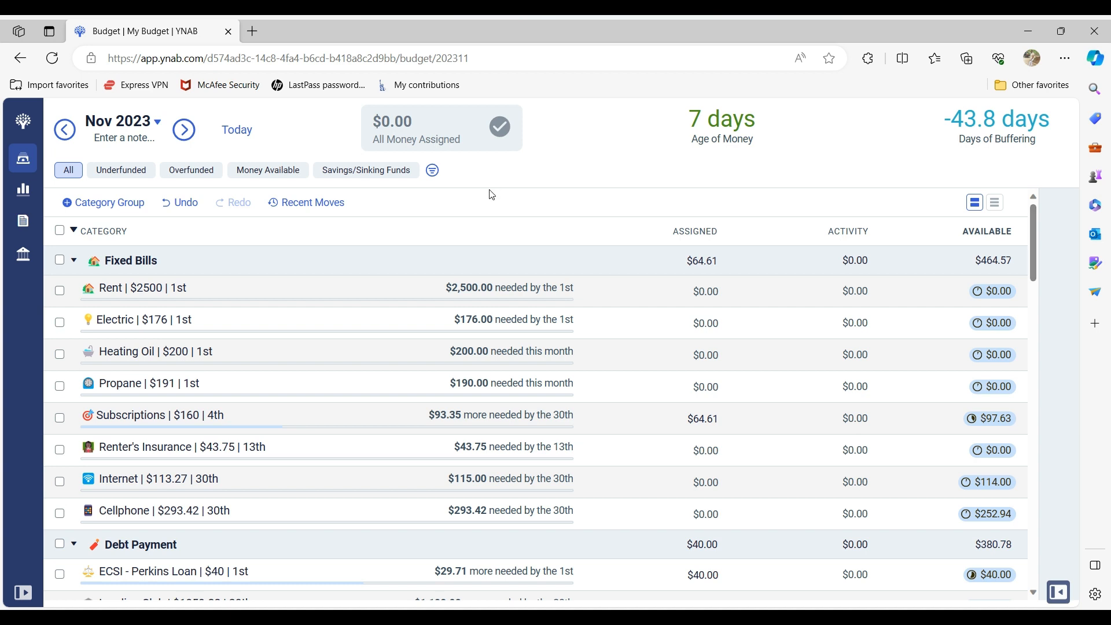
click(73, 230)
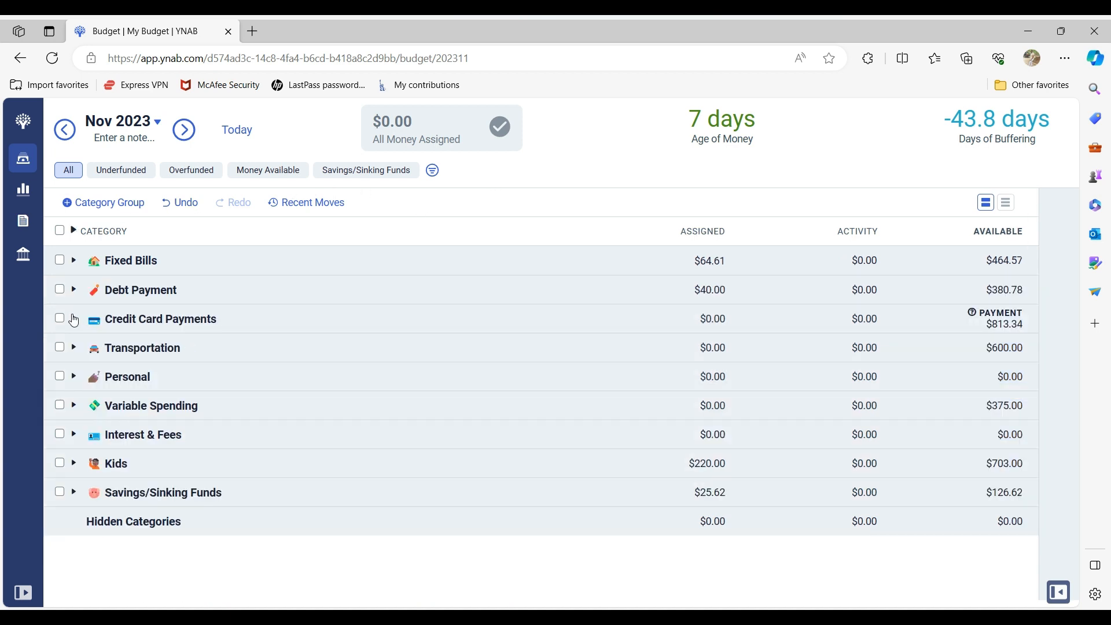
click(74, 319)
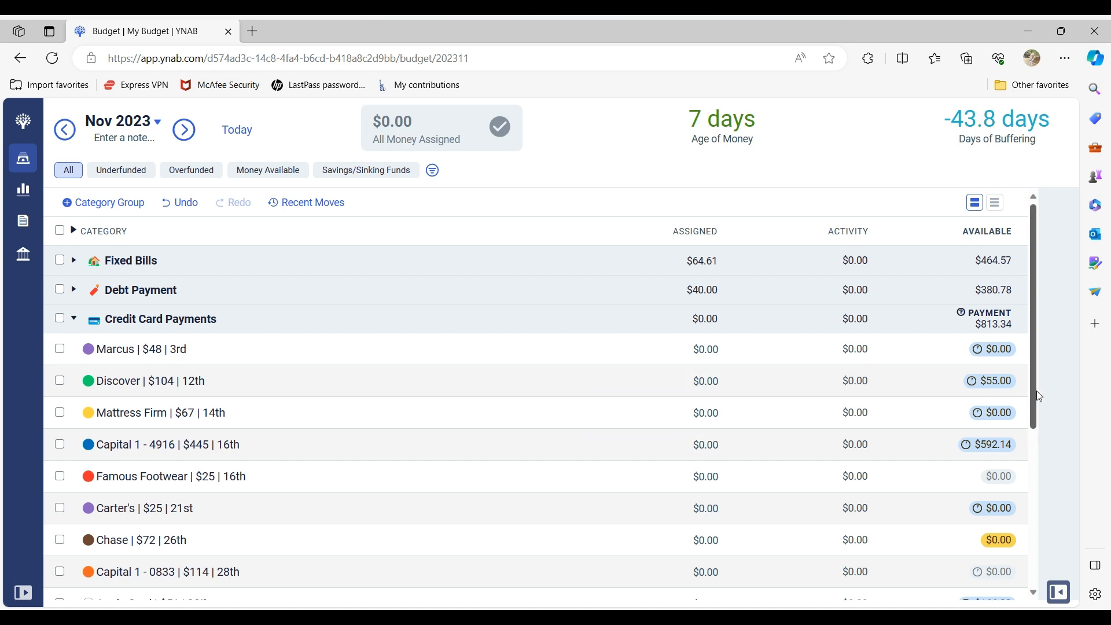
drag(1036, 393, 1045, 423)
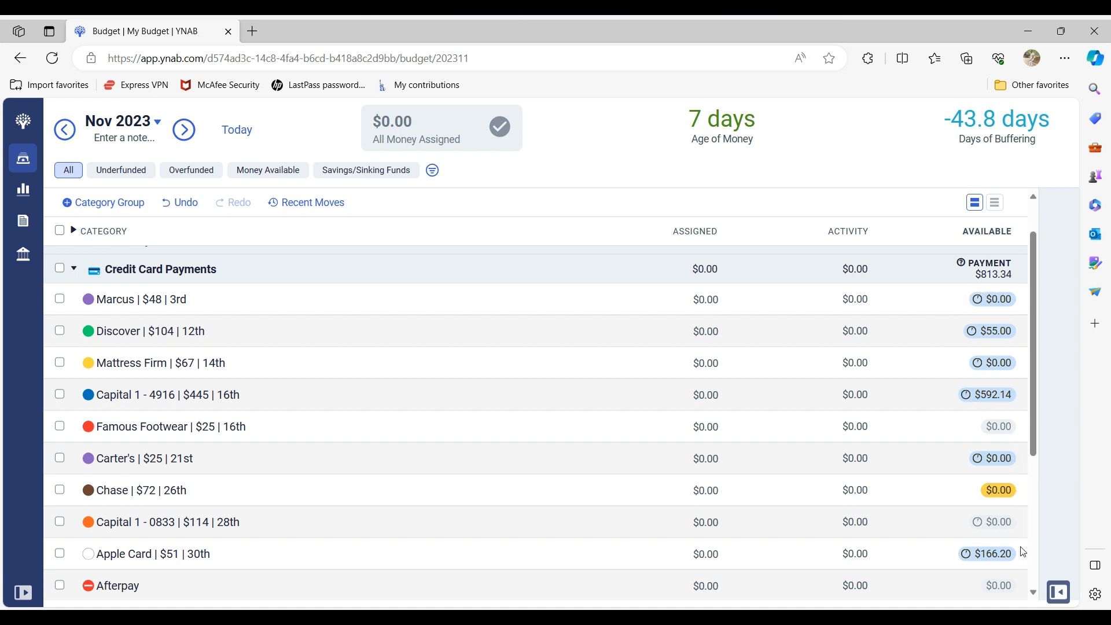
scroll(1036, 598, down, 1)
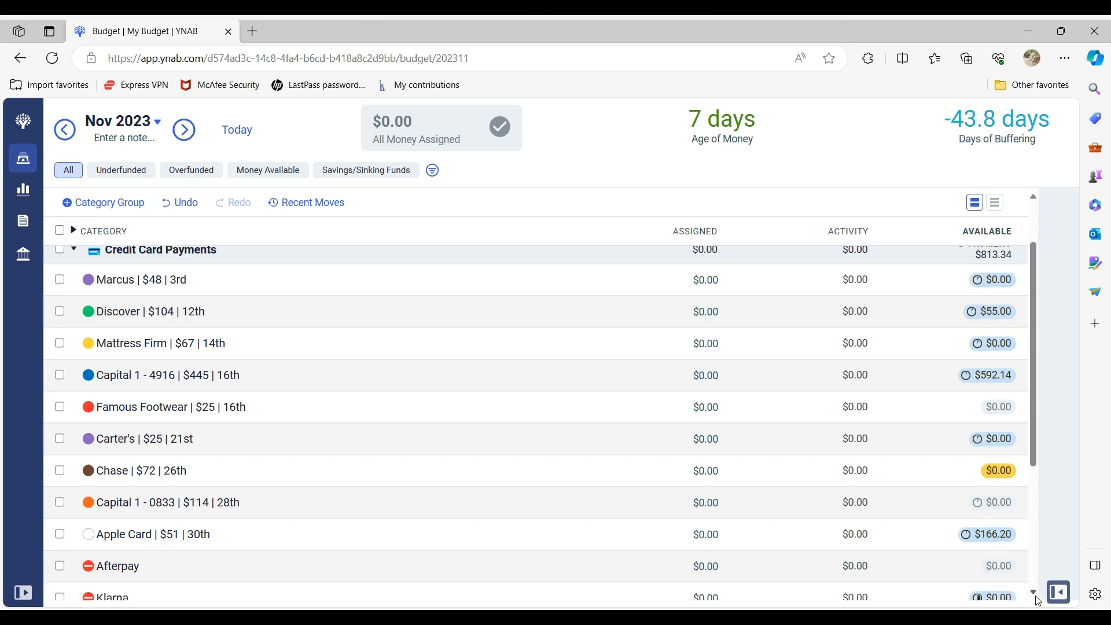
scroll(1038, 599, down, 5)
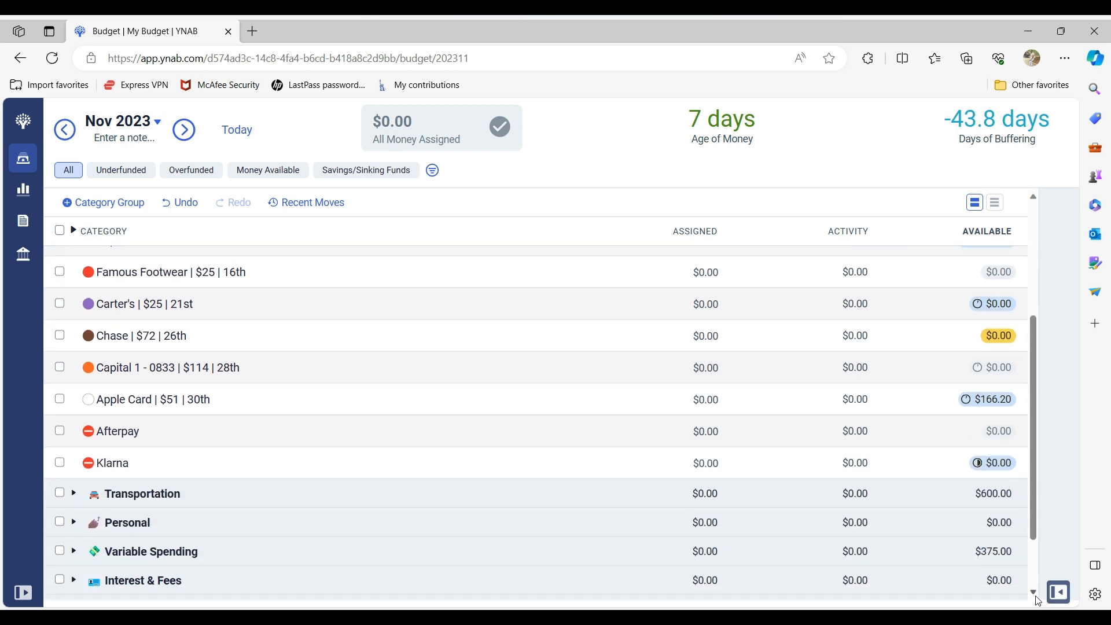
scroll(1037, 600, down, 3)
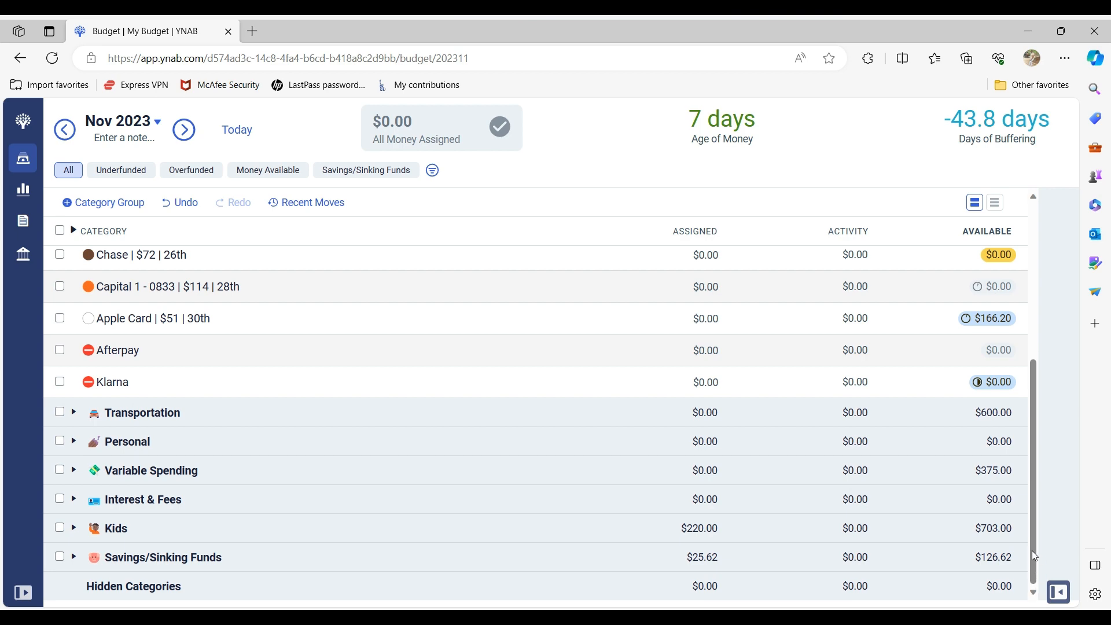
drag(1032, 551, 1031, 384)
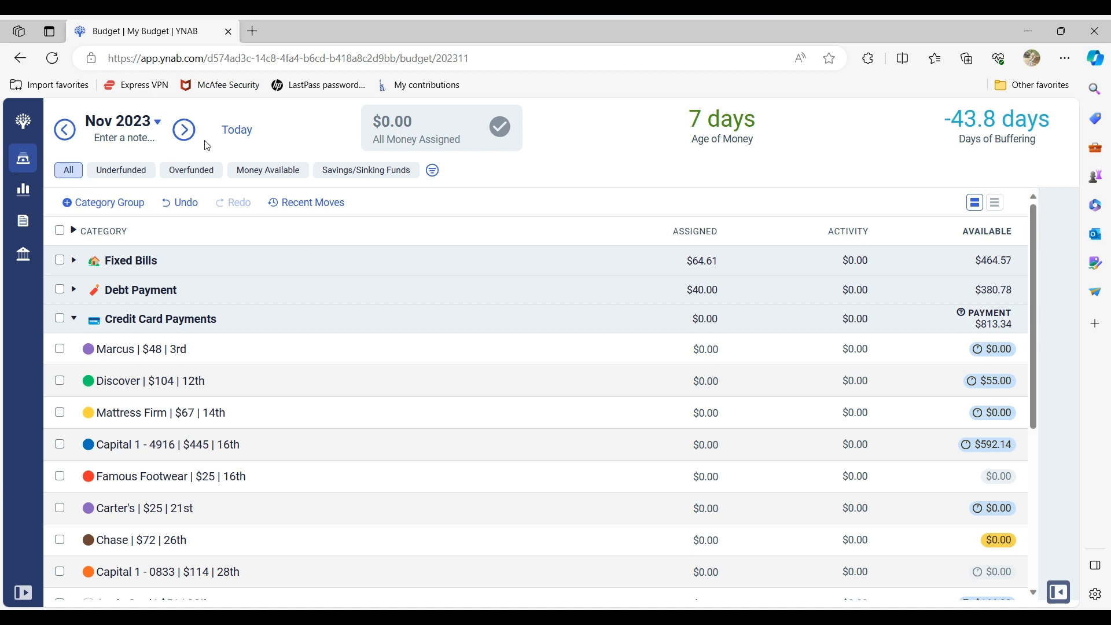
Step: Return to October 2023, expand all category groups and review the funding of each category from Fixed Bills through Variable Spending
click(241, 138)
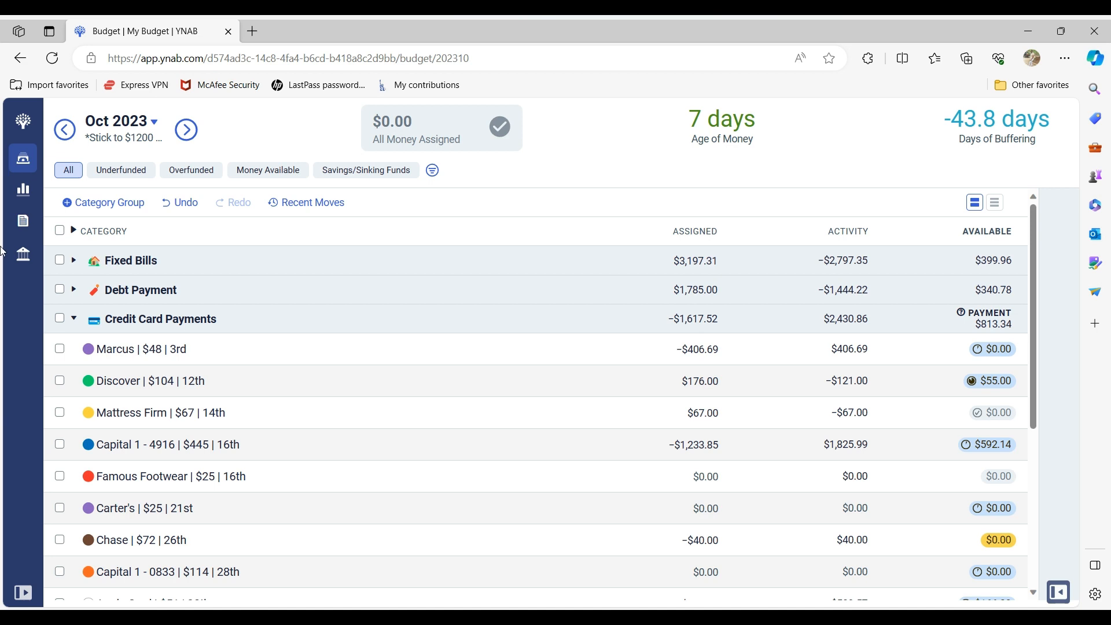
click(75, 318)
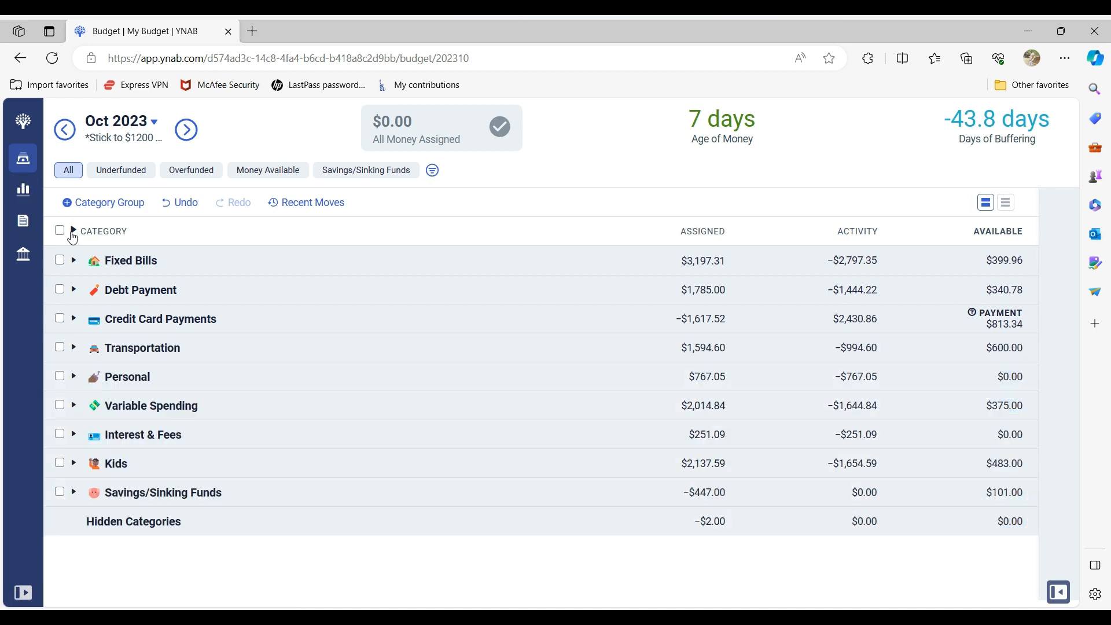
click(73, 231)
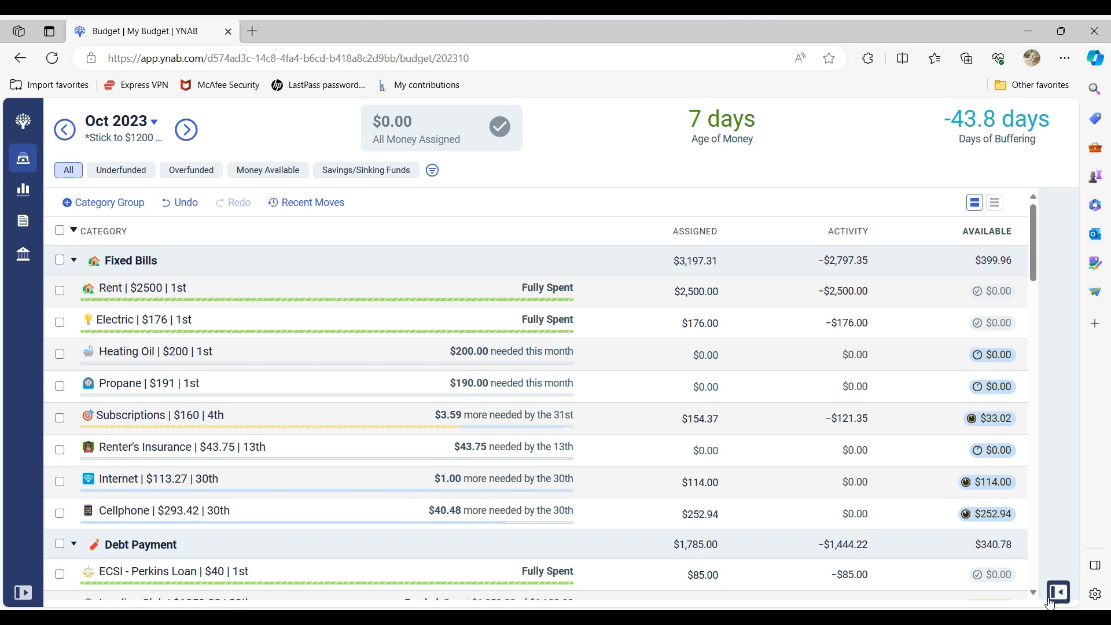
scroll(1033, 599, down, 2)
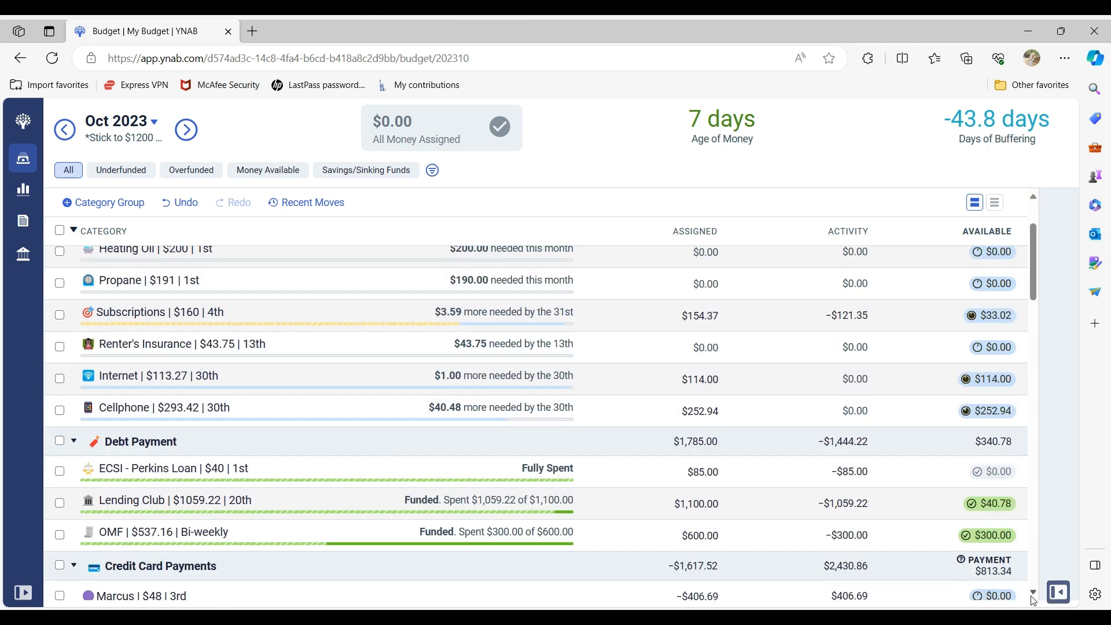
scroll(1033, 599, down, 7)
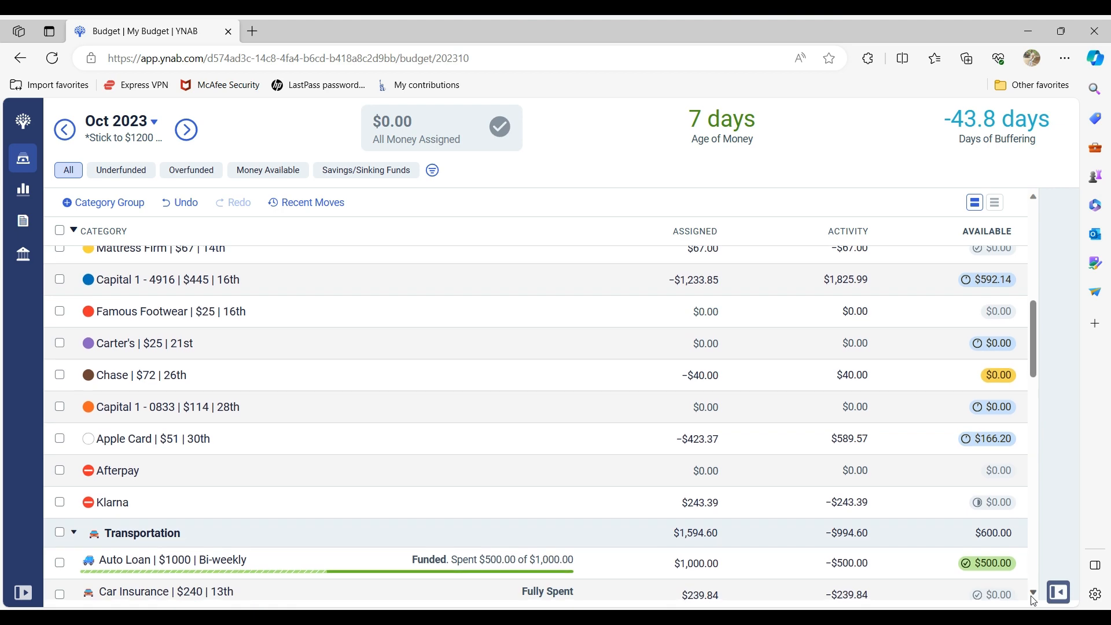
scroll(1033, 599, down, 5)
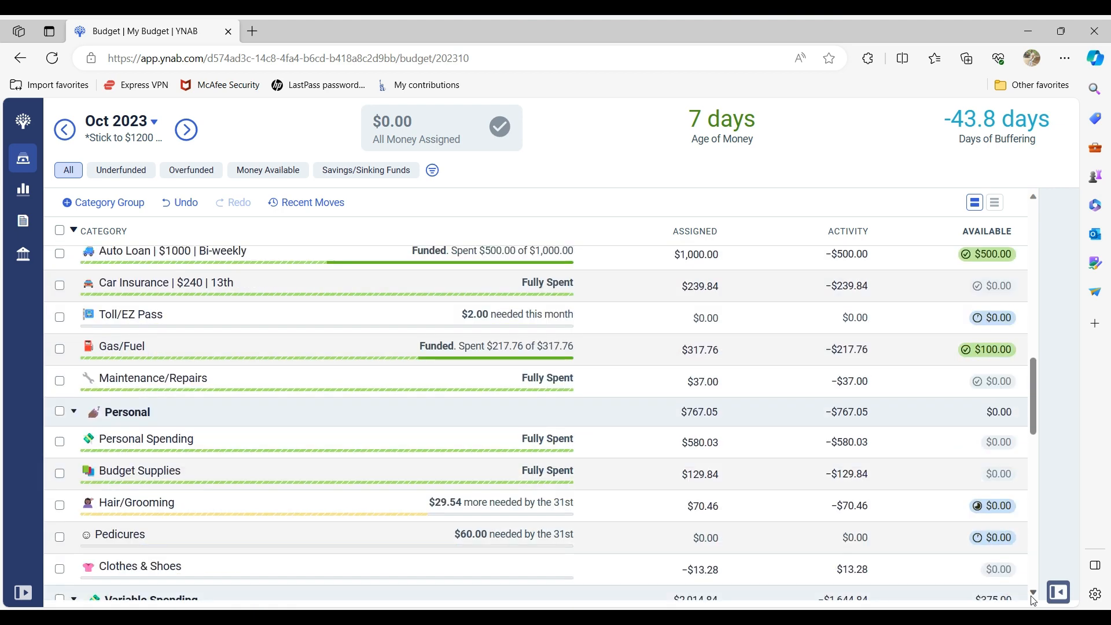
scroll(1033, 599, down, 4)
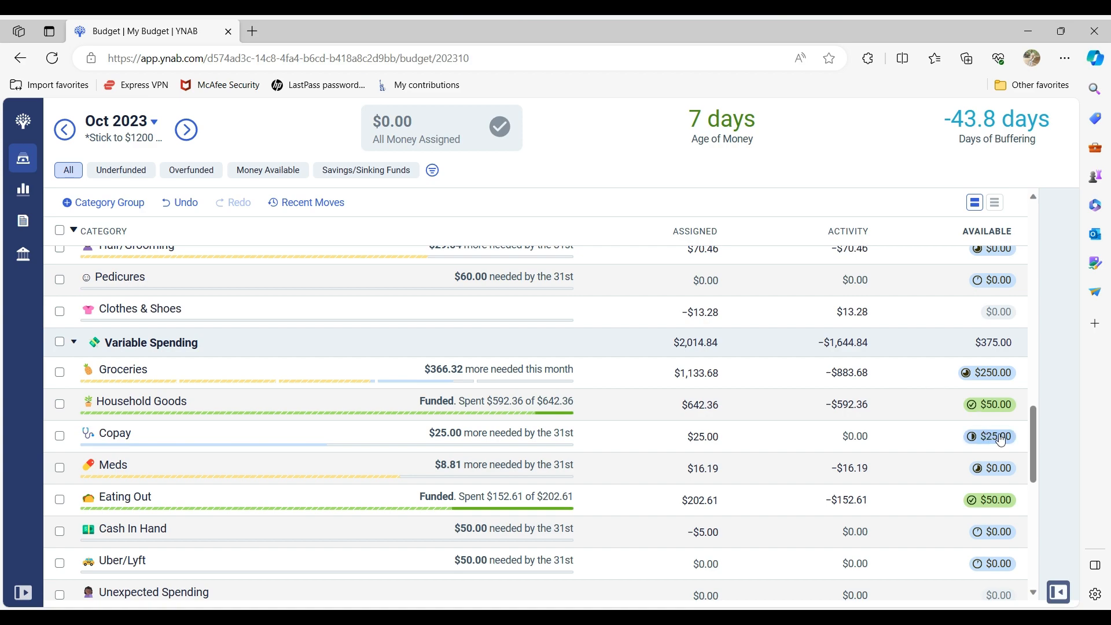
drag(1030, 433, 1042, 212)
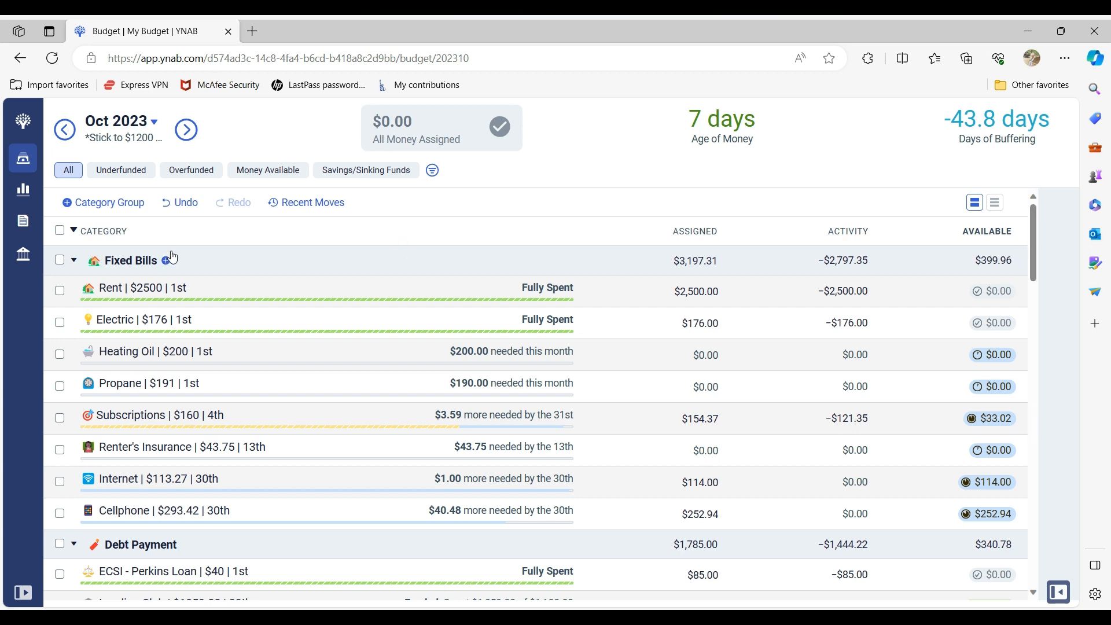
Step: Collapse every October 2023 category group one by one, from Fixed Bills to Savings/Sinking Funds
click(74, 262)
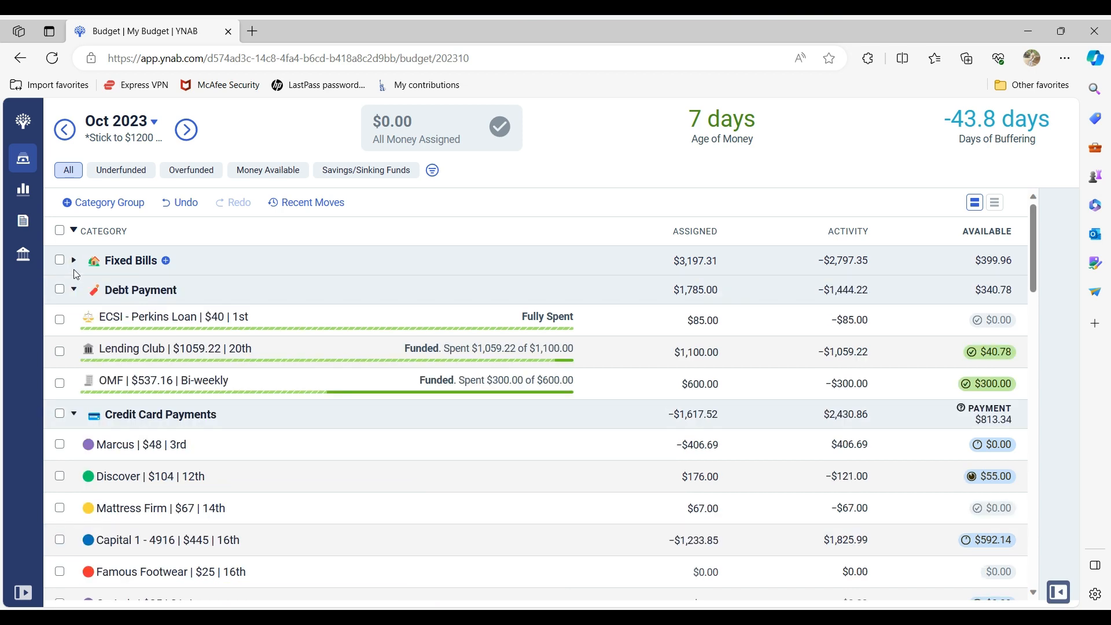
click(74, 290)
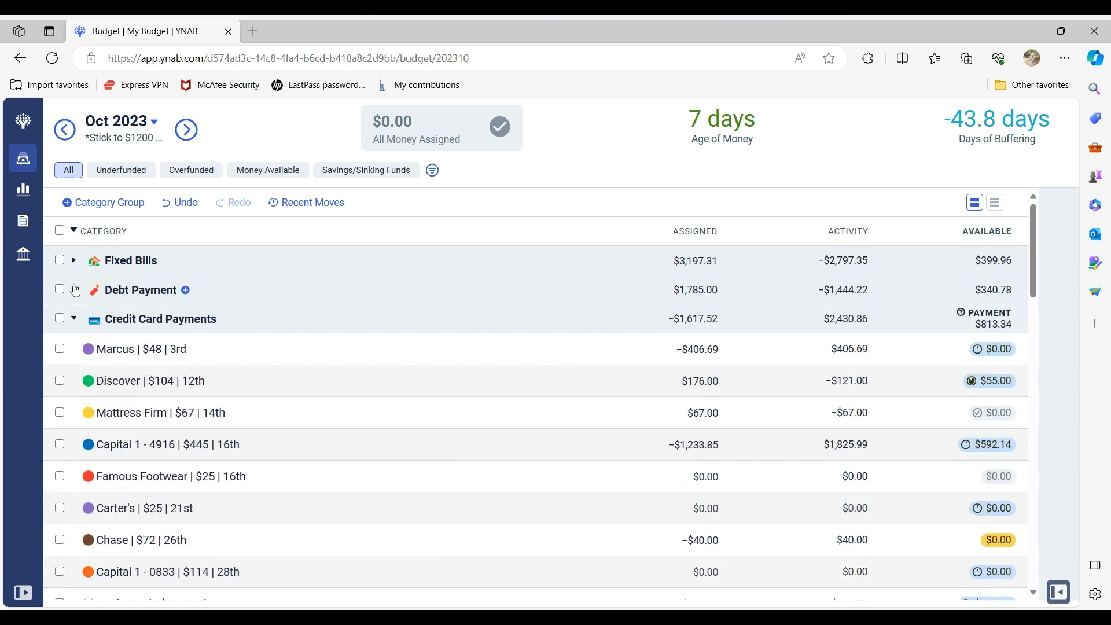
click(74, 320)
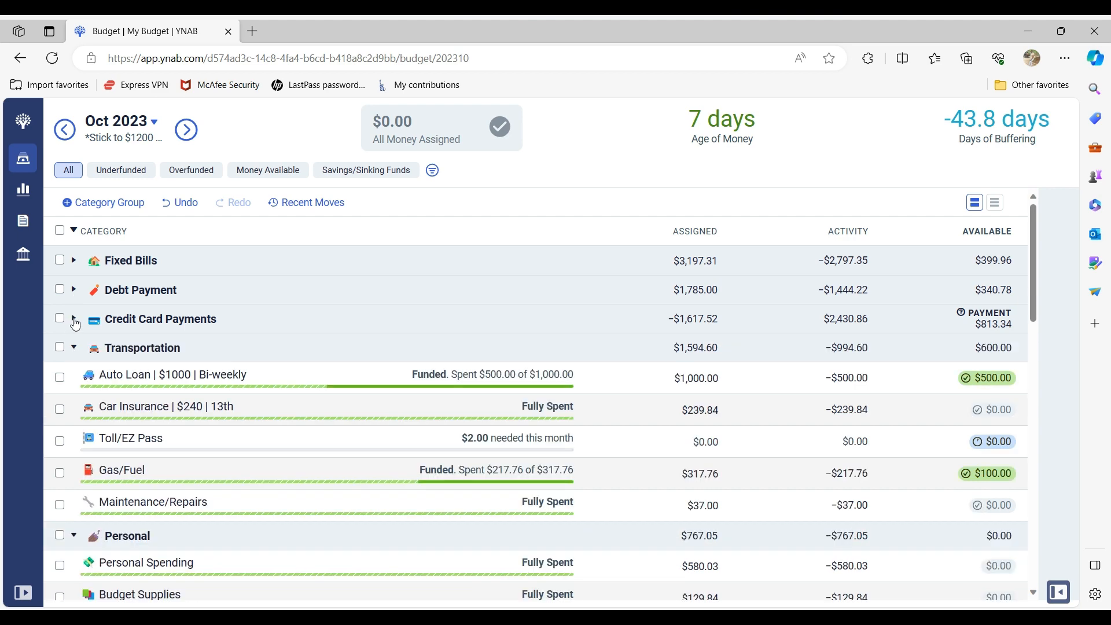
click(74, 348)
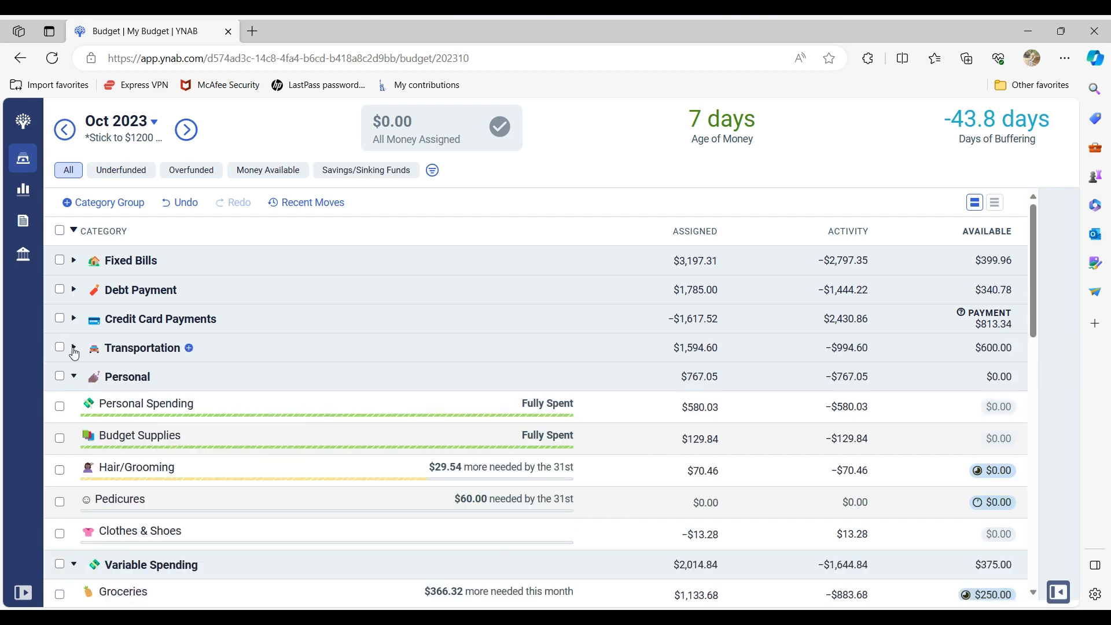
click(74, 377)
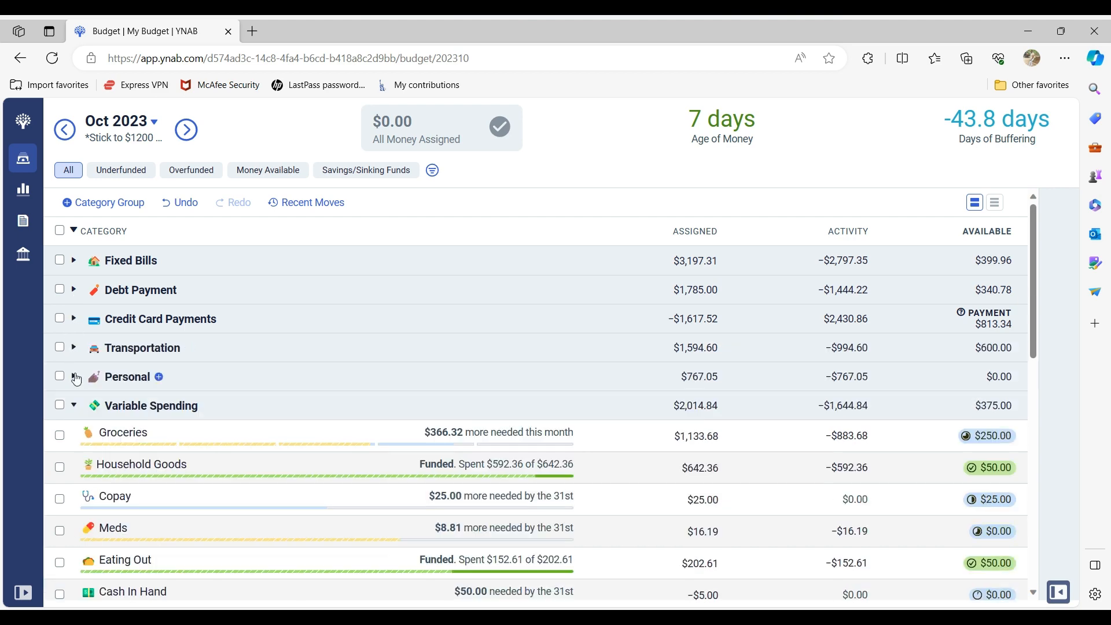
click(74, 405)
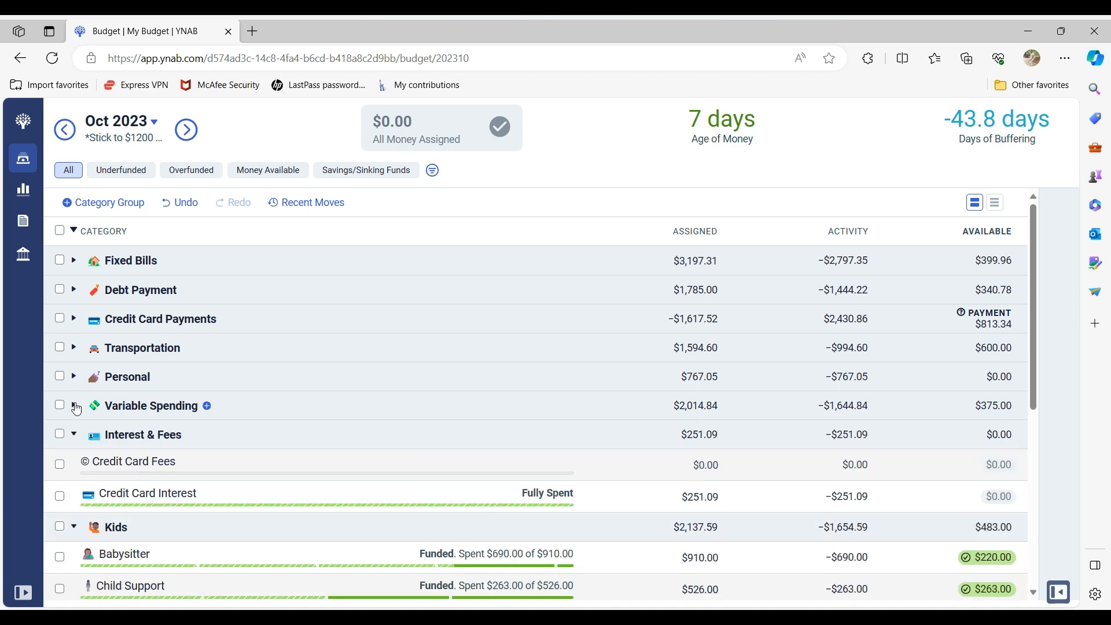
click(74, 435)
click(74, 464)
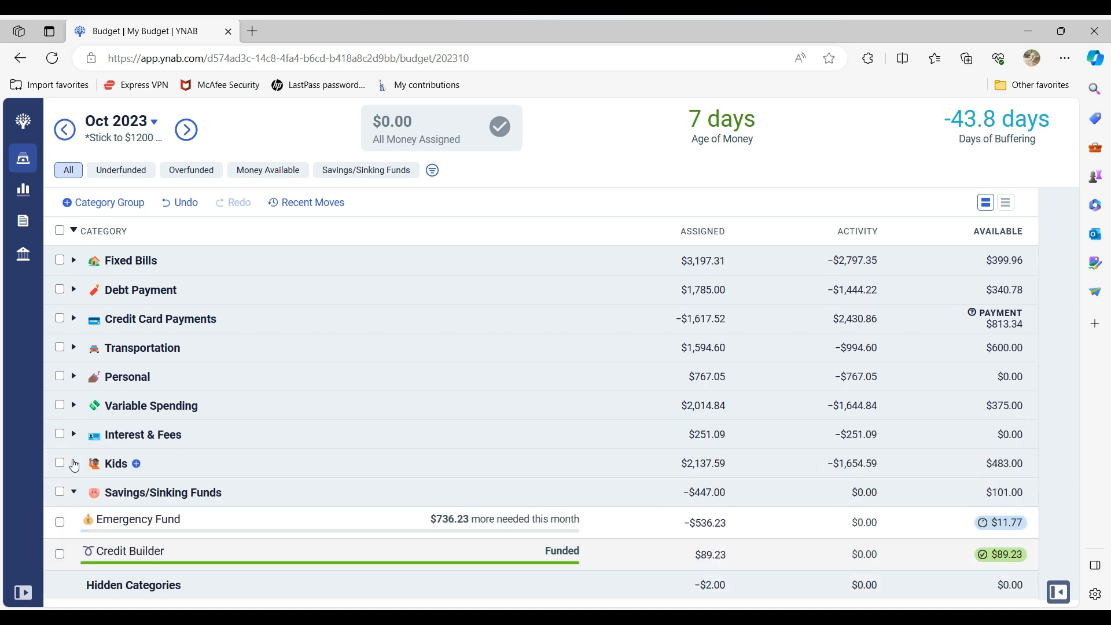
click(74, 492)
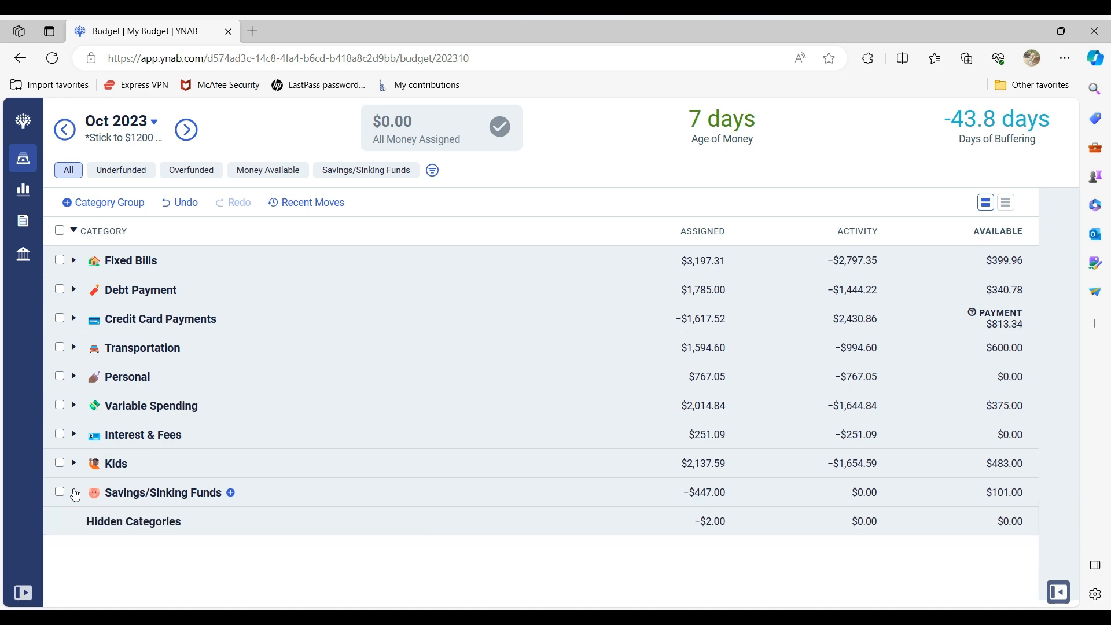